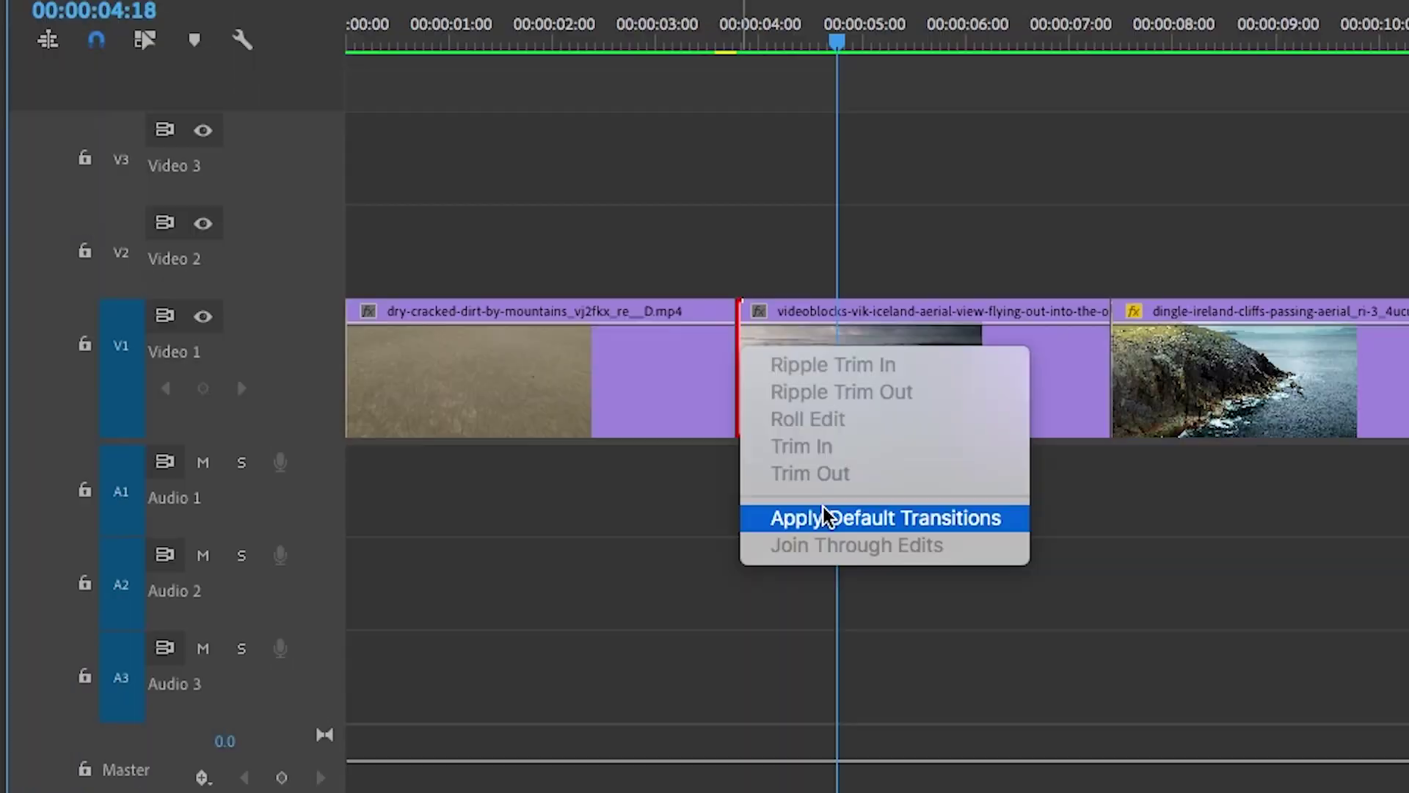
Apply the default Cross Dissolve to the first cut and play the sequence back.
left_click(827, 513)
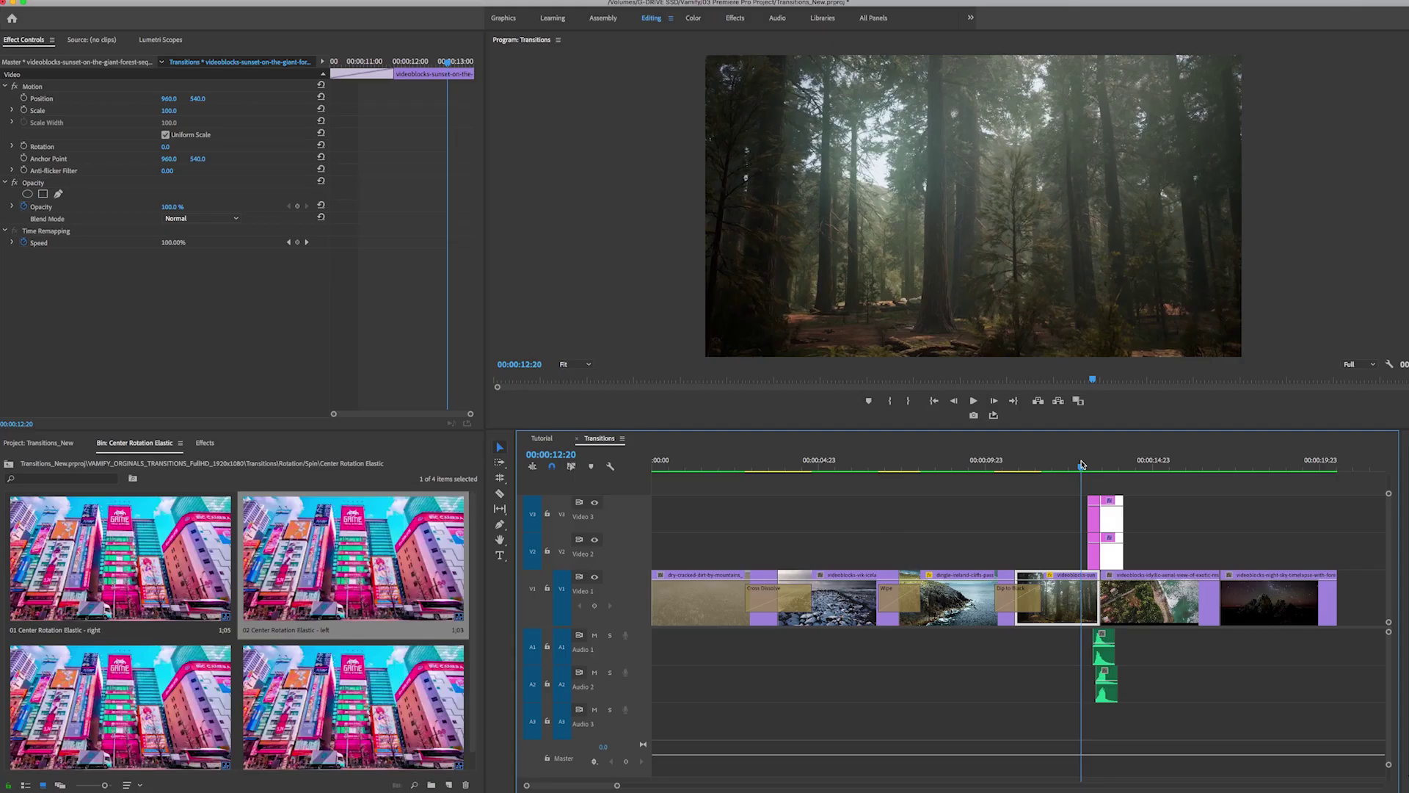
key("space")
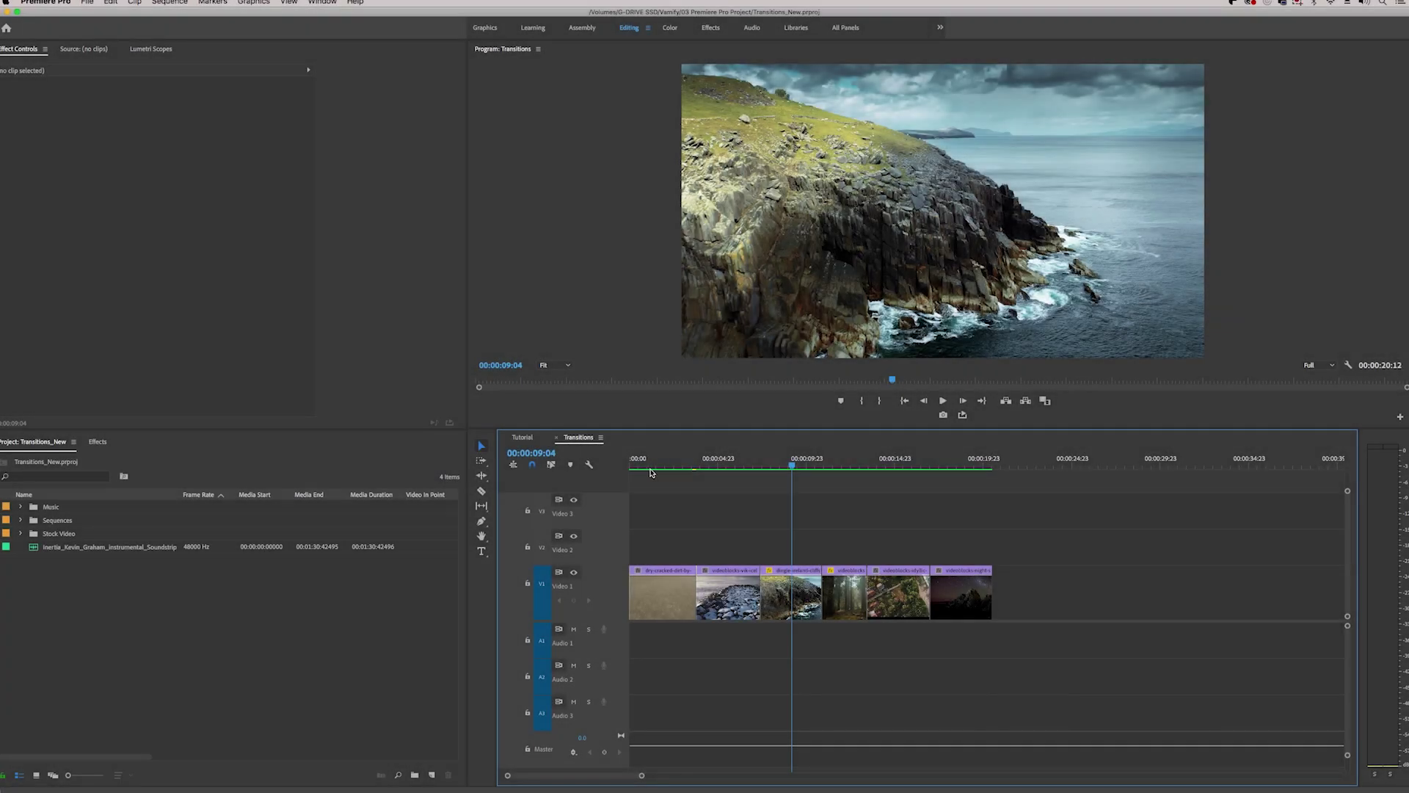
Scrub through the first landscape clips, zoom the timeline in, and select the dirt–Iceland cut.
left_click(651, 465)
left_click_drag(651, 465, 725, 506)
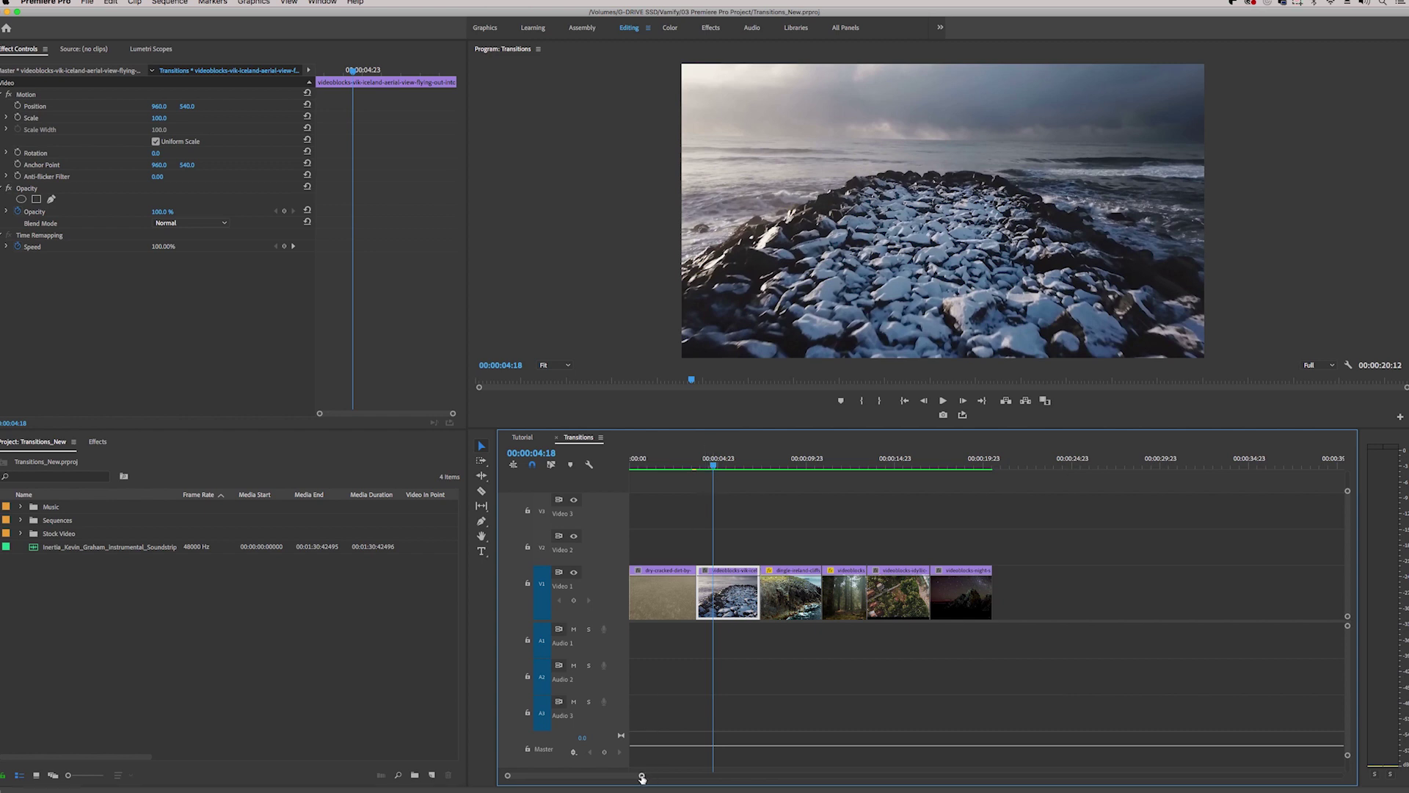
left_click_drag(641, 775, 583, 775)
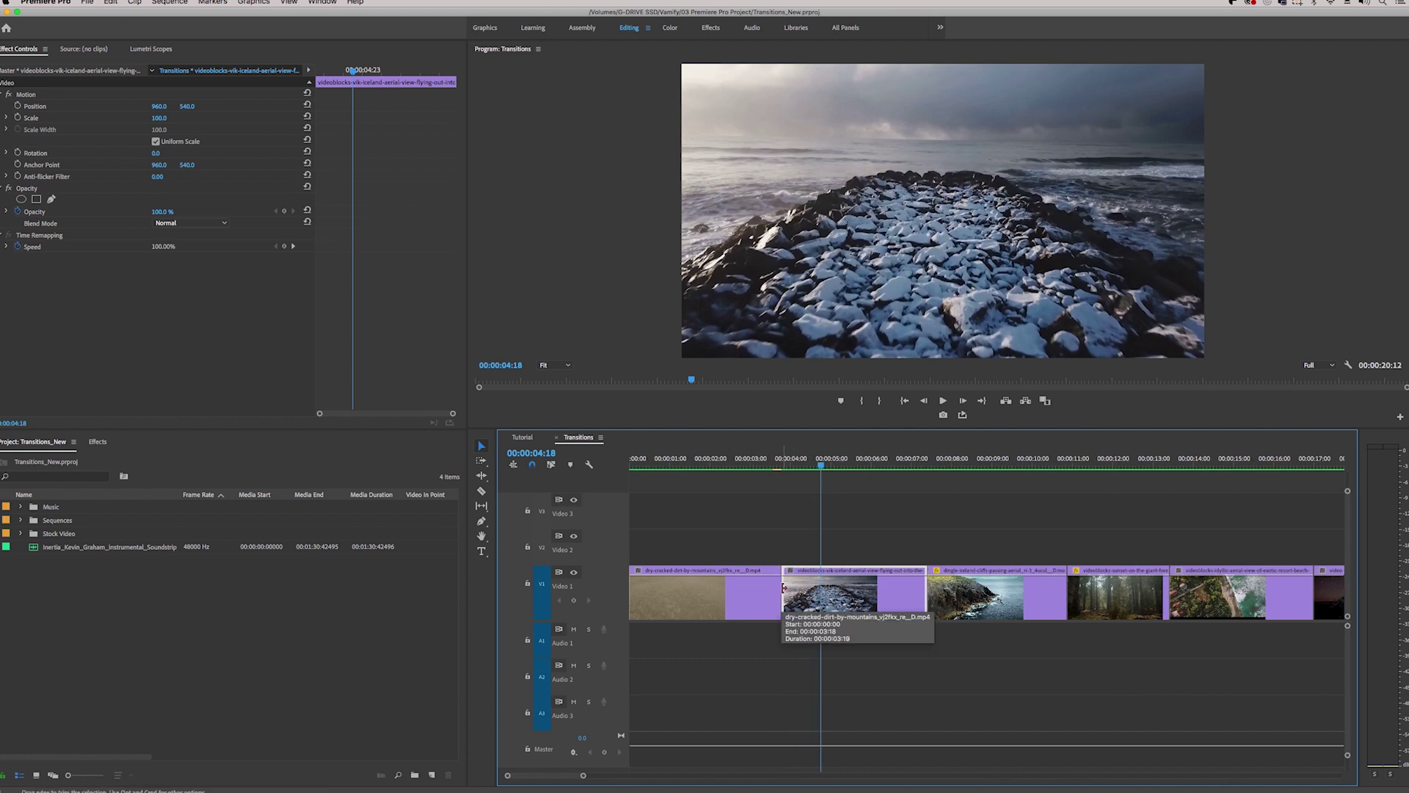
left_click(783, 587)
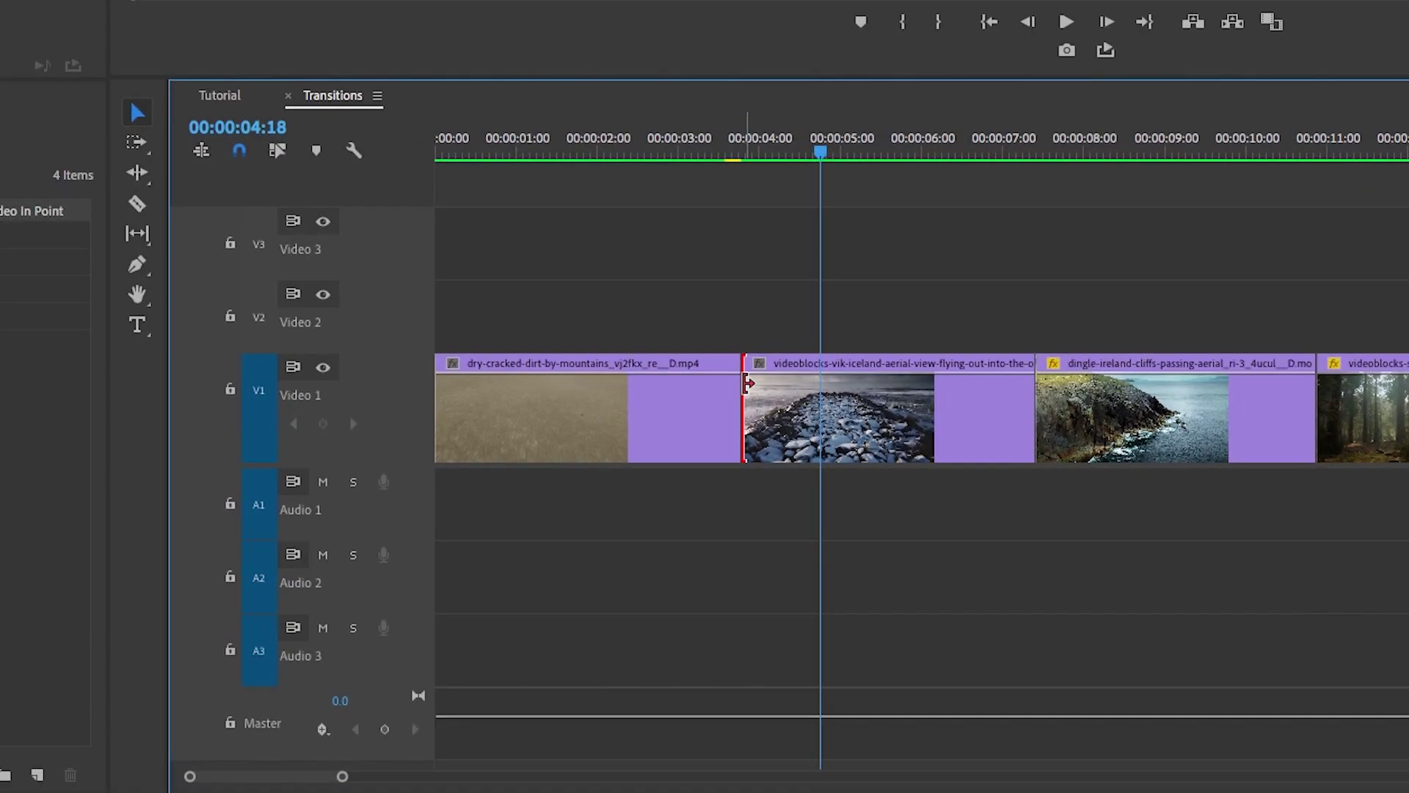
right_click(746, 383)
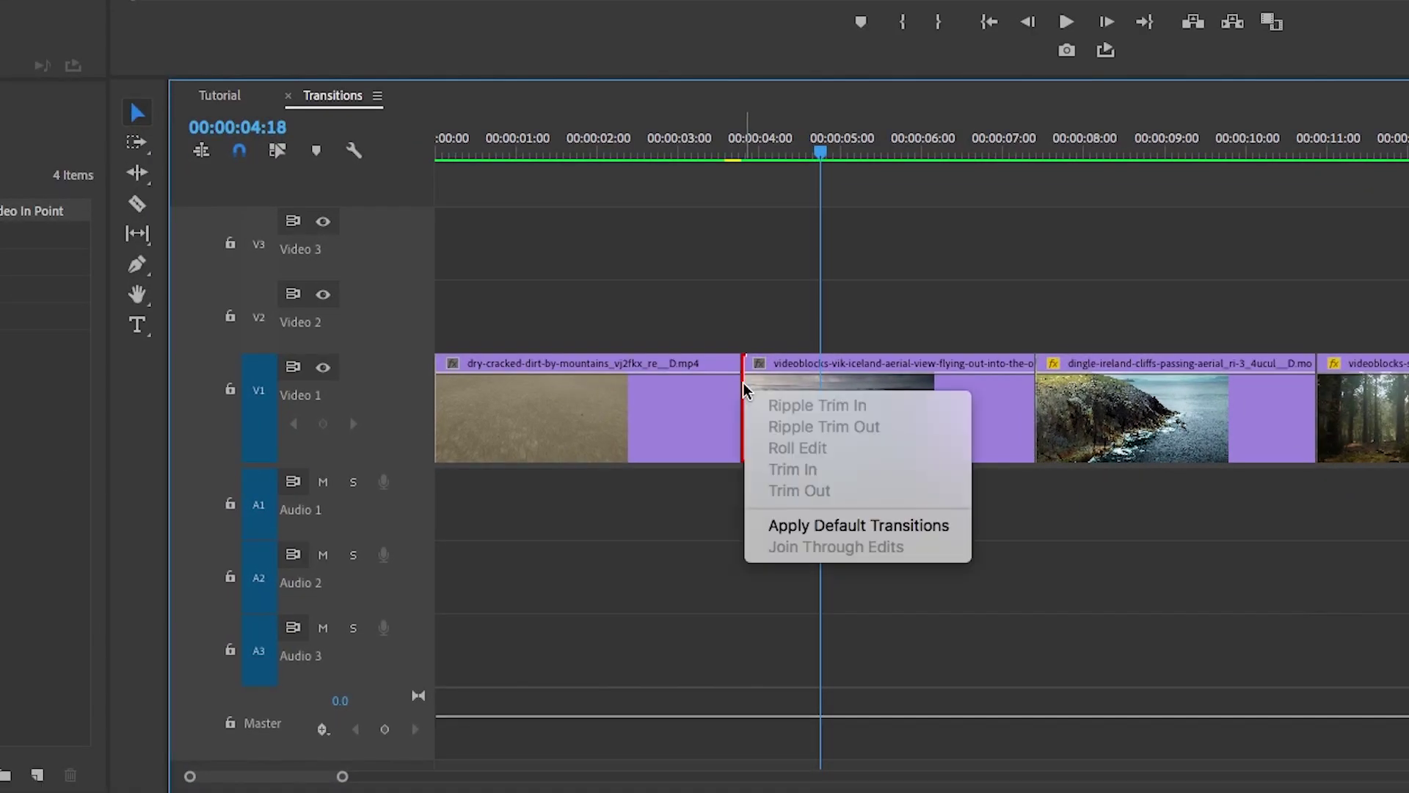
Add a default Cross Dissolve at the dirt–Iceland cut, preview it, and stretch it to 3 seconds.
left_click(813, 527)
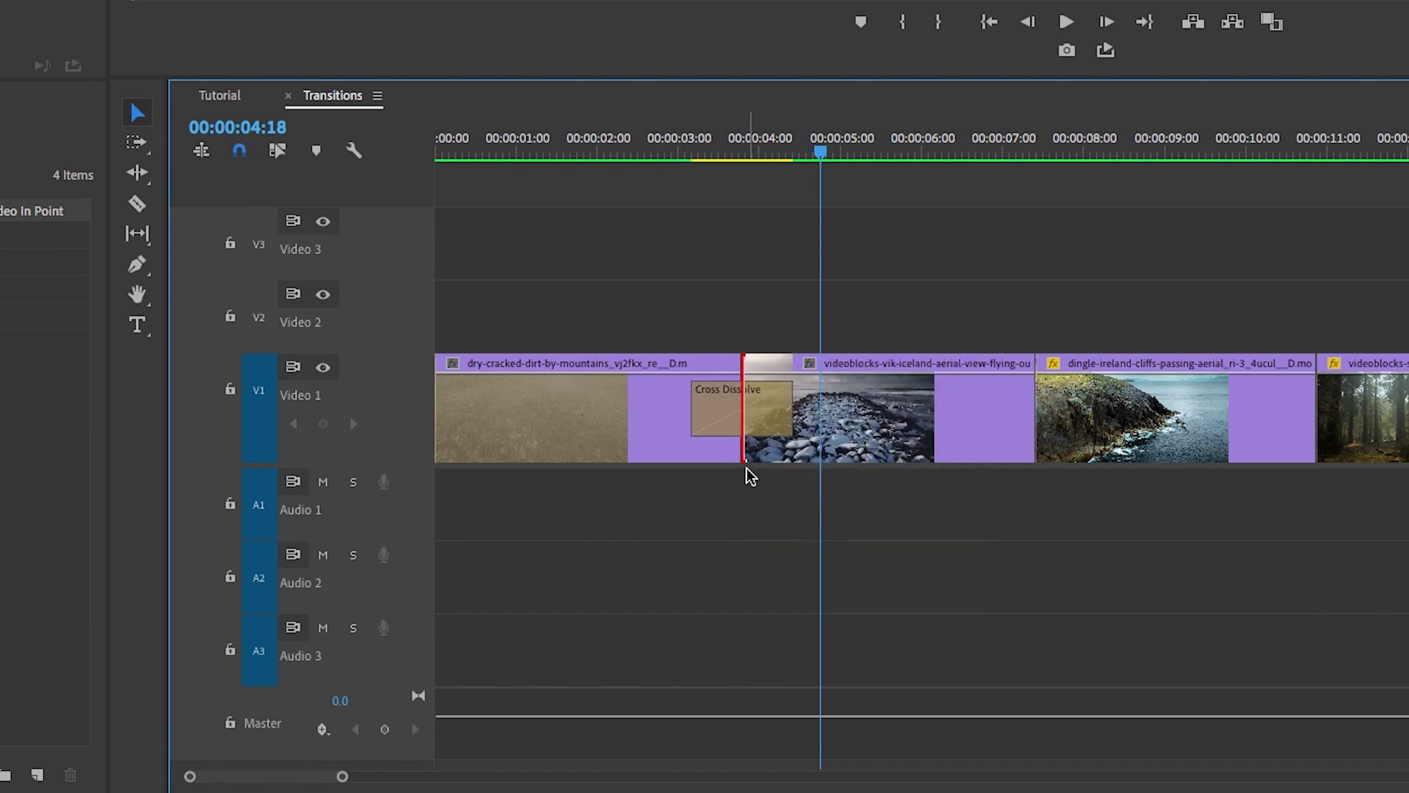
left_click(658, 151)
key("space")
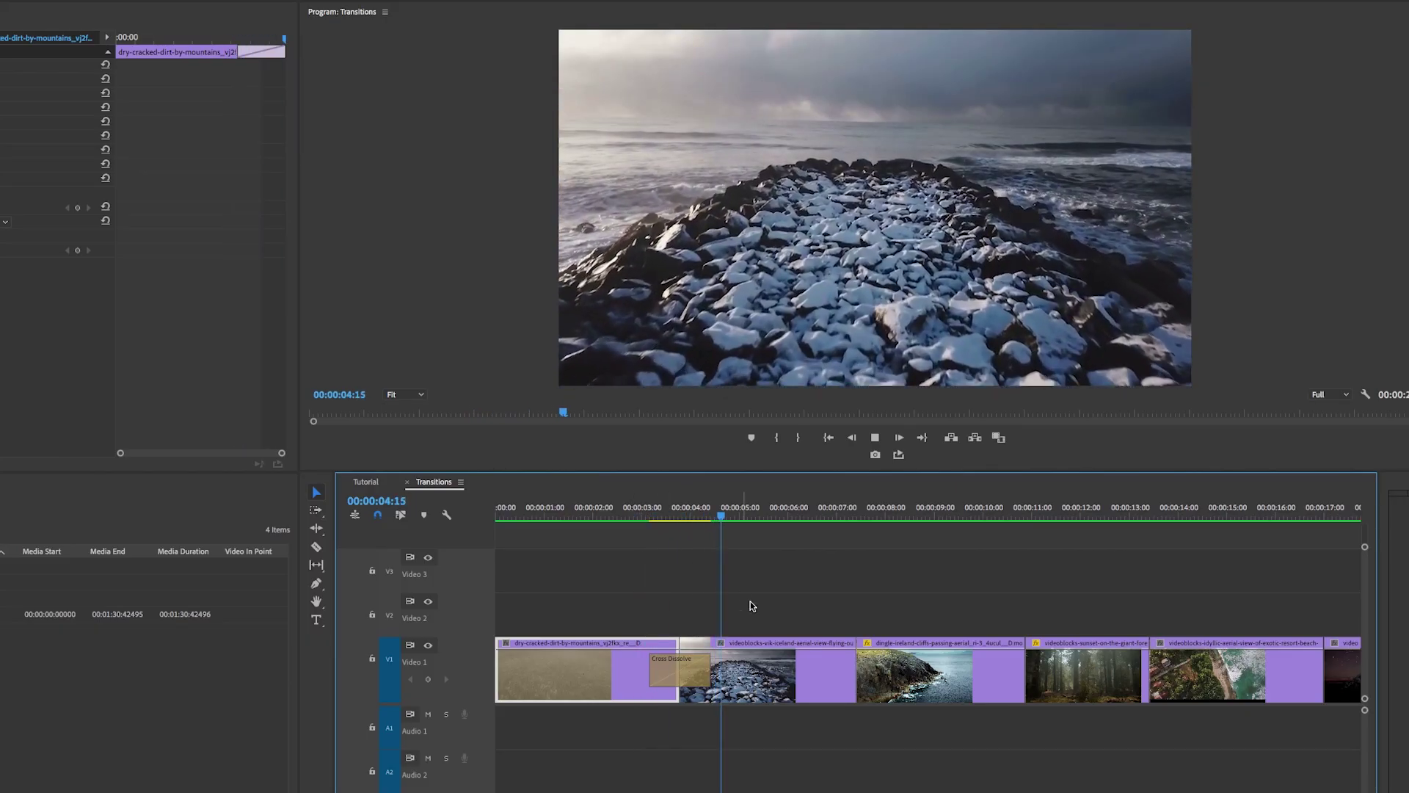
left_click(693, 668)
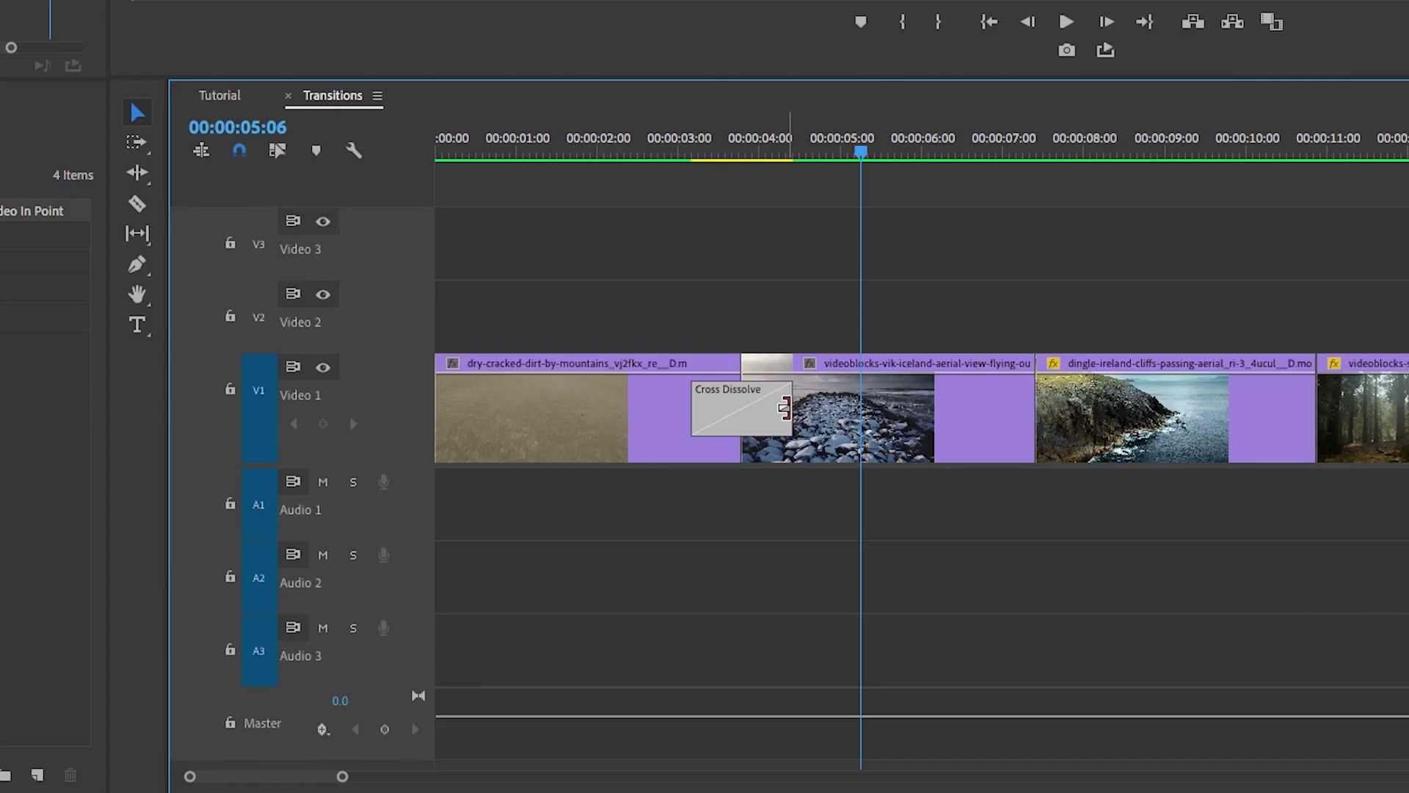
left_click_drag(784, 408, 856, 411)
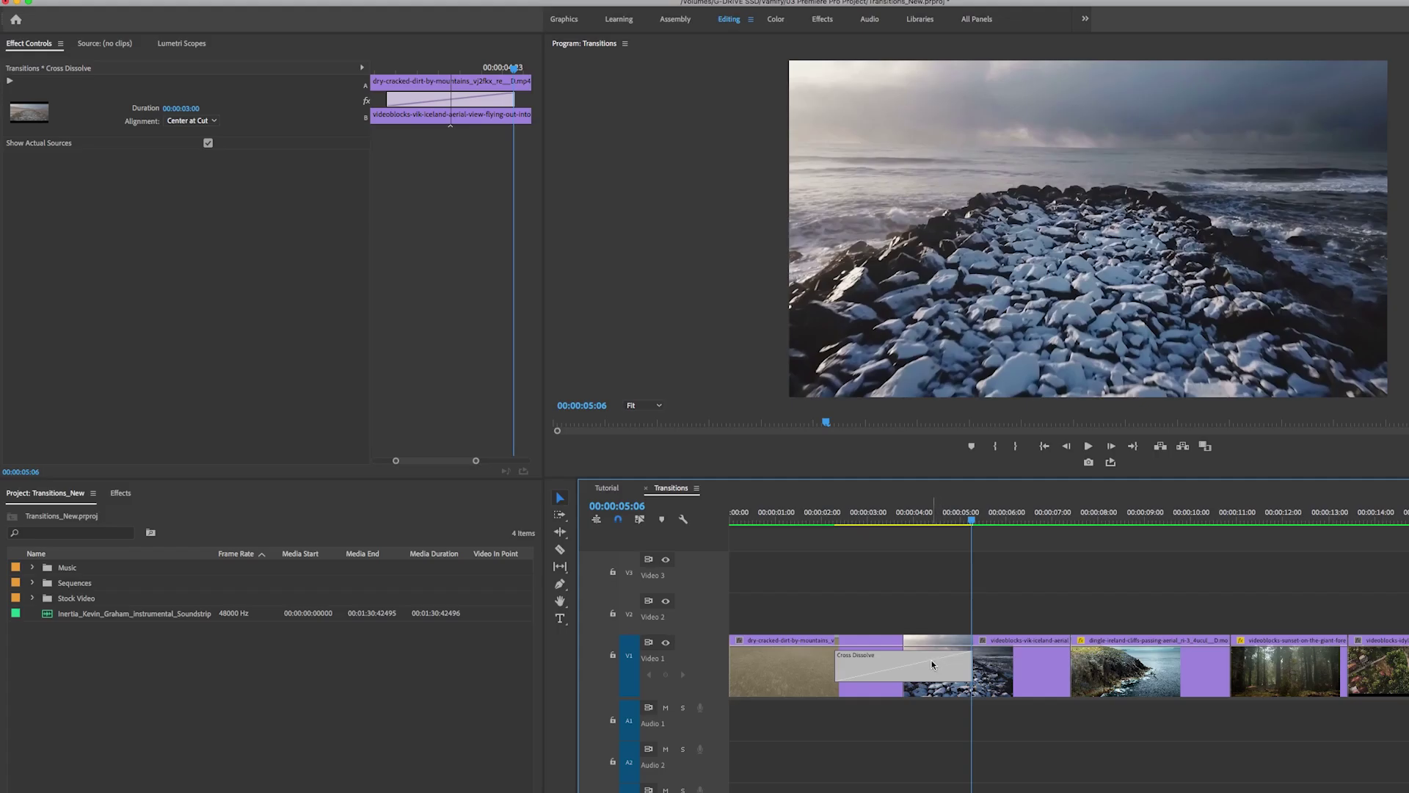
Try Start at Cut and End at Cut alignment, then return the Cross Dissolve to Center at Cut.
left_click(198, 129)
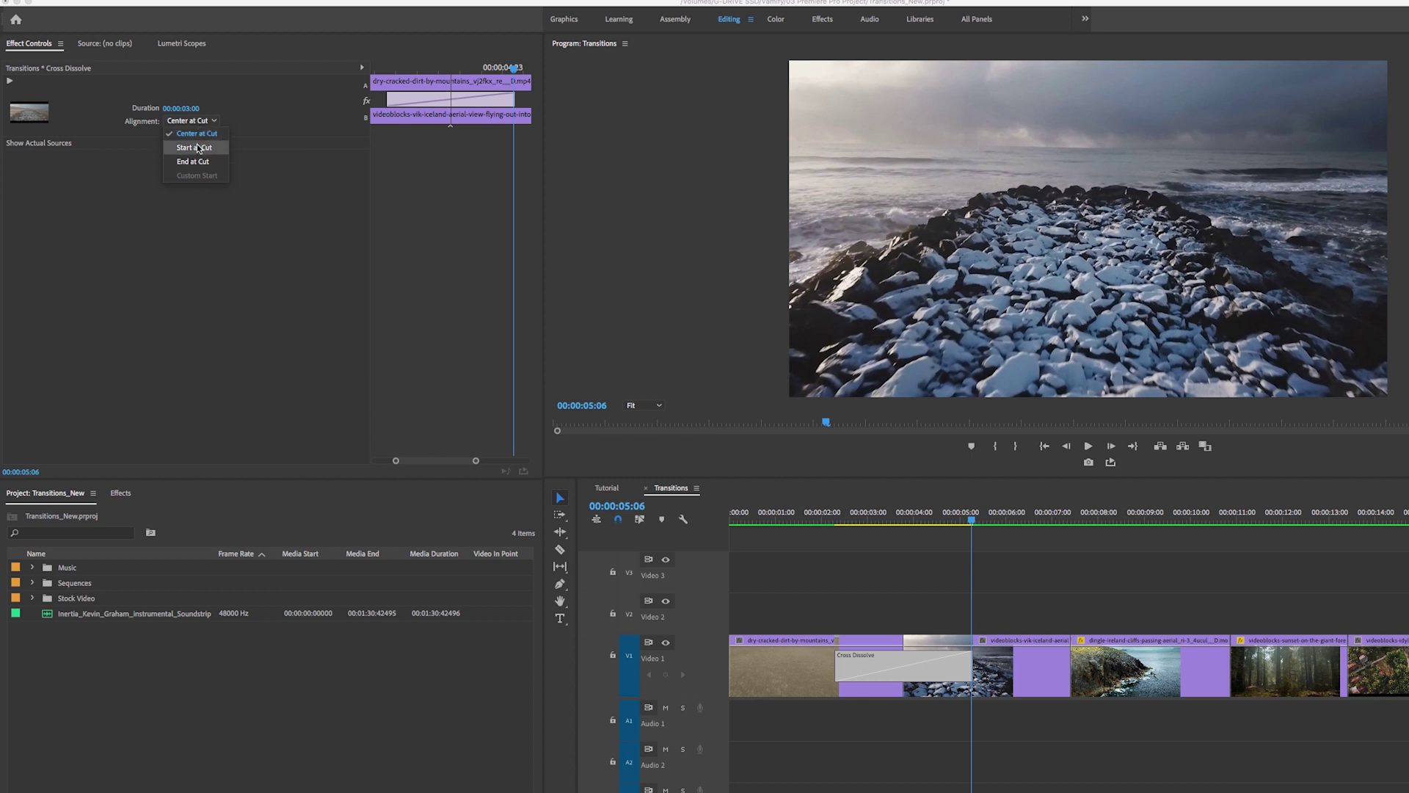
left_click(195, 148)
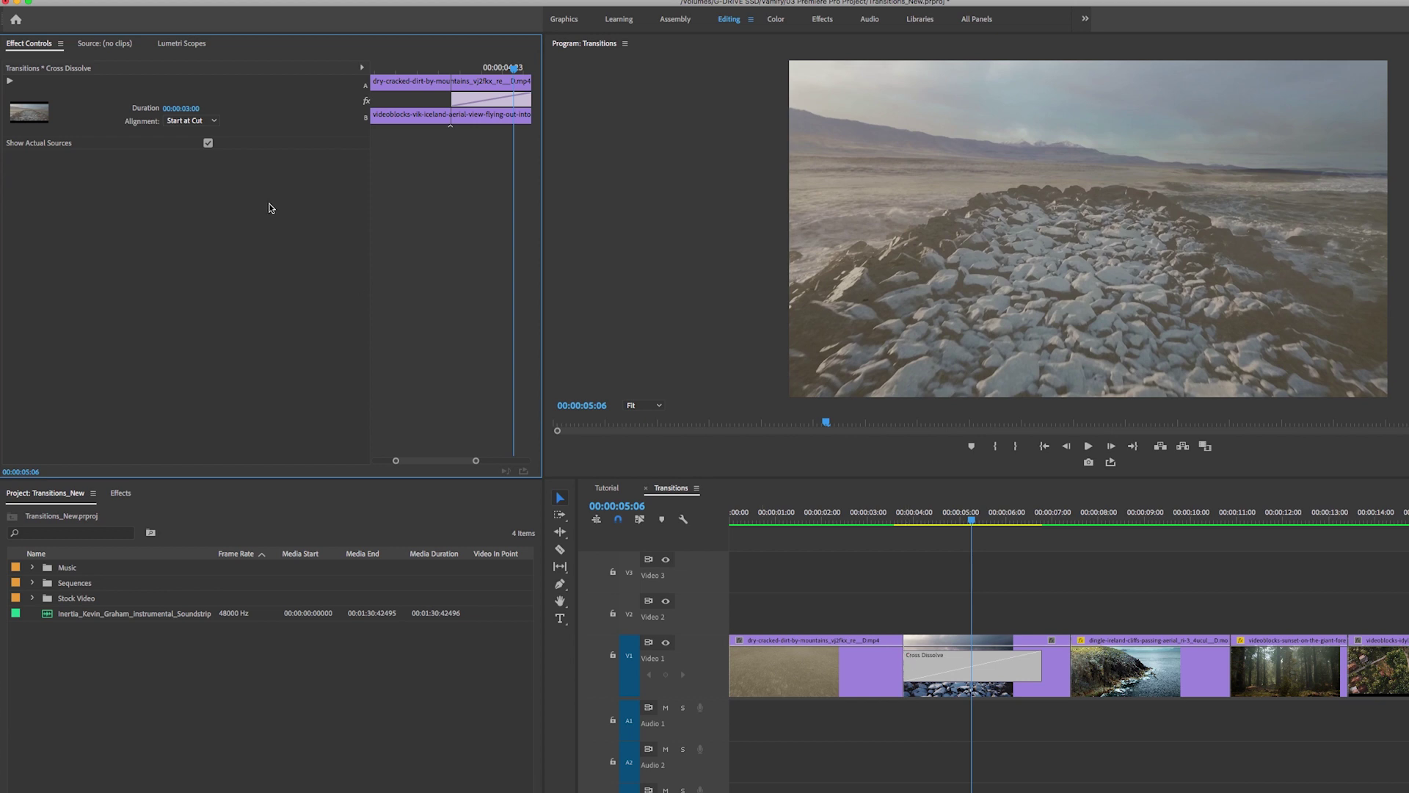
left_click(189, 120)
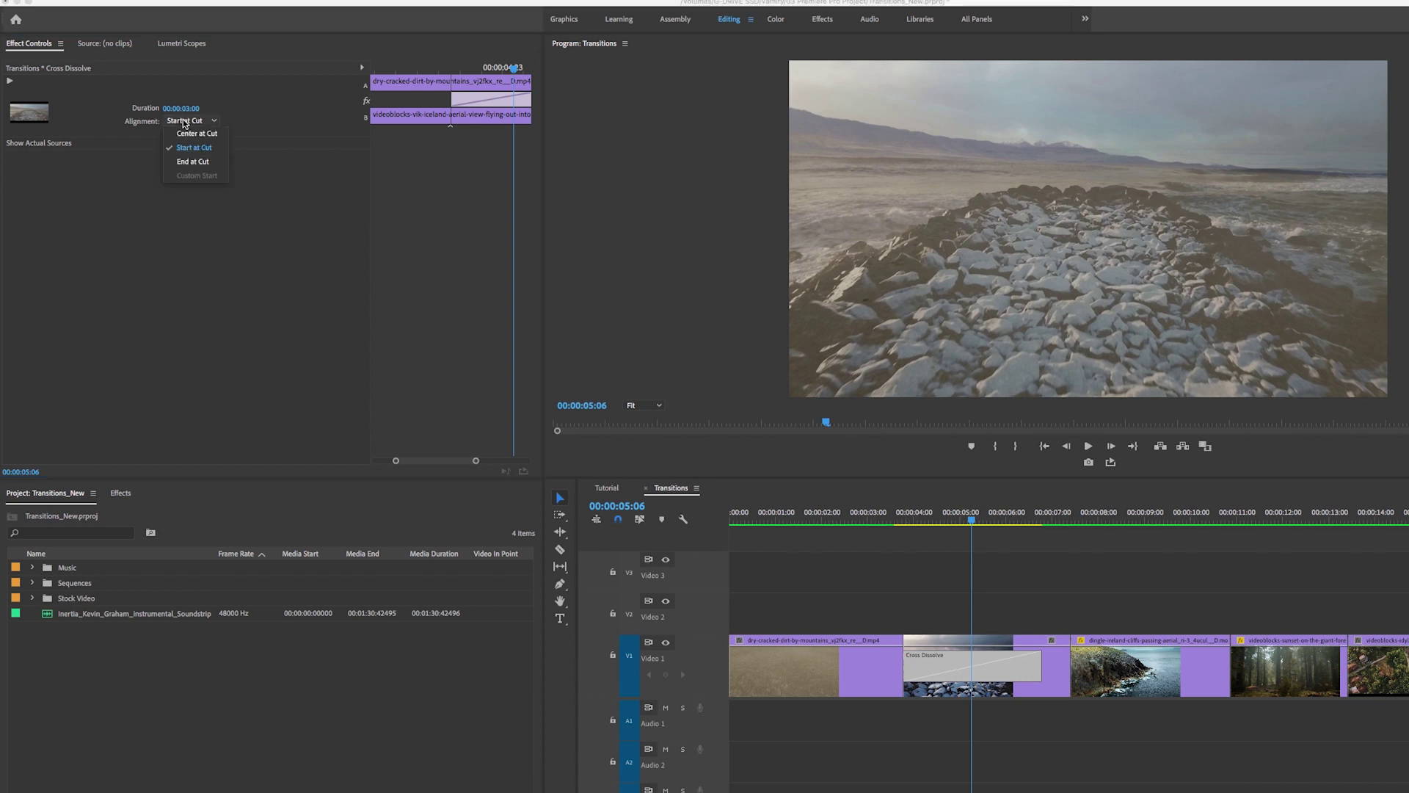
left_click(185, 167)
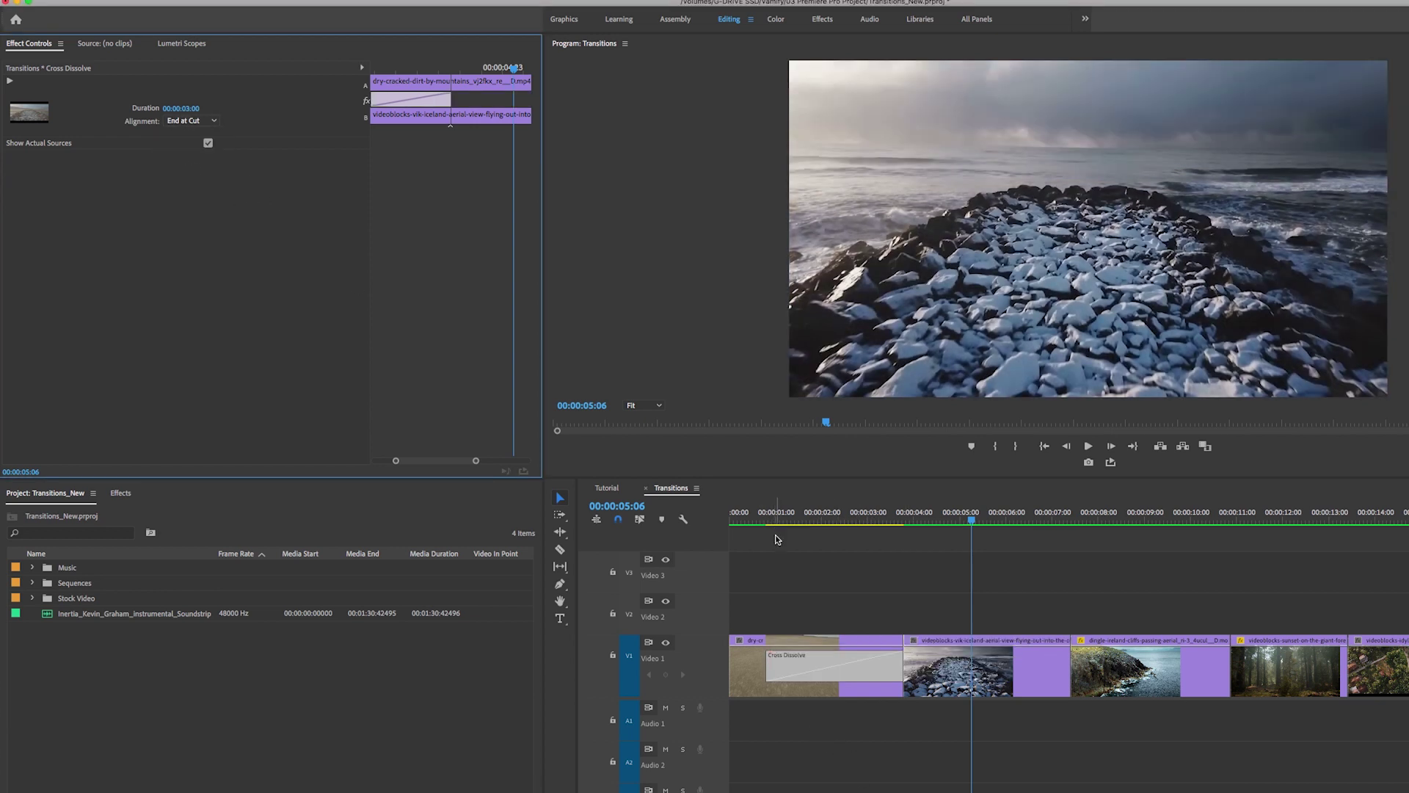
left_click(193, 121)
left_click(196, 134)
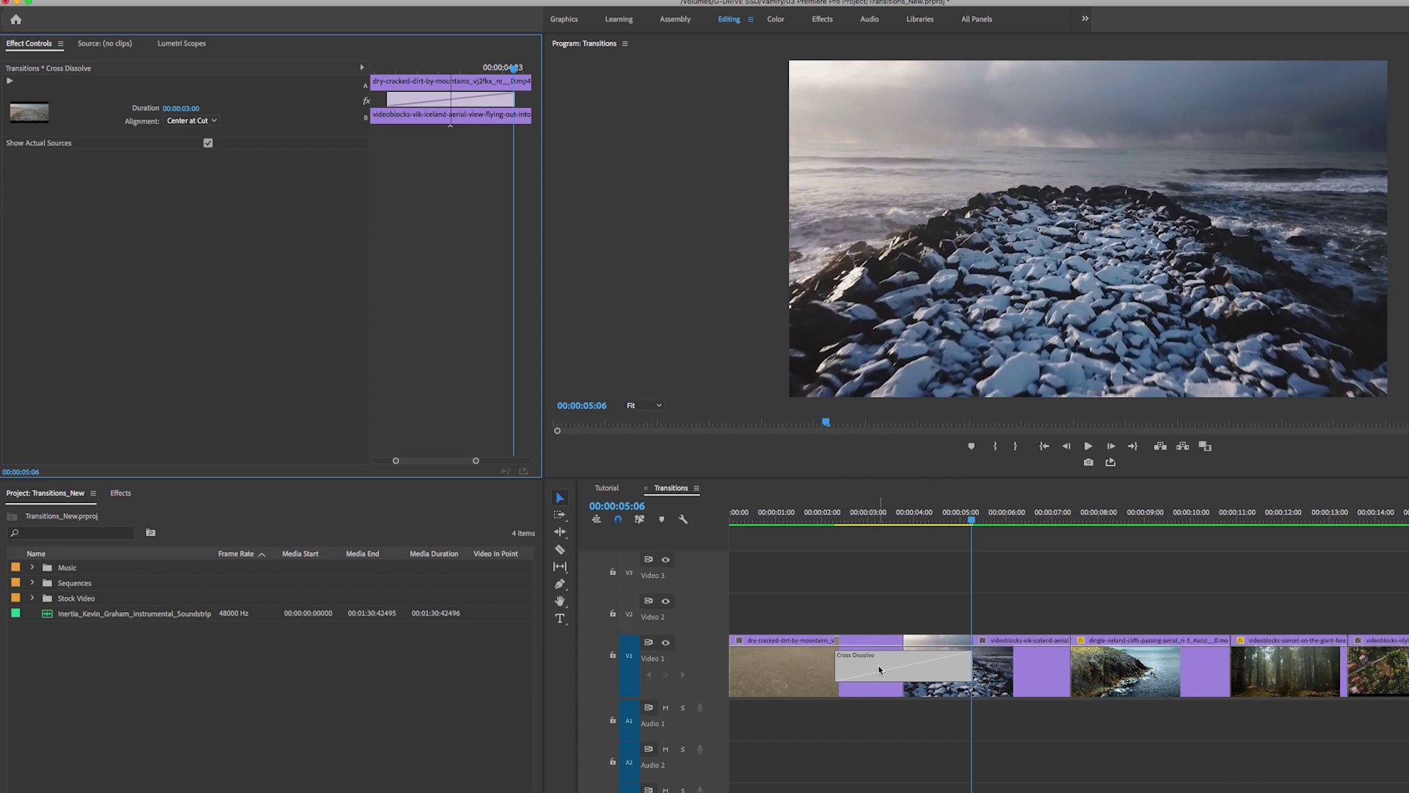
Set the Cross Dissolve duration to 00:00:02:00.
mouse_move(880, 669)
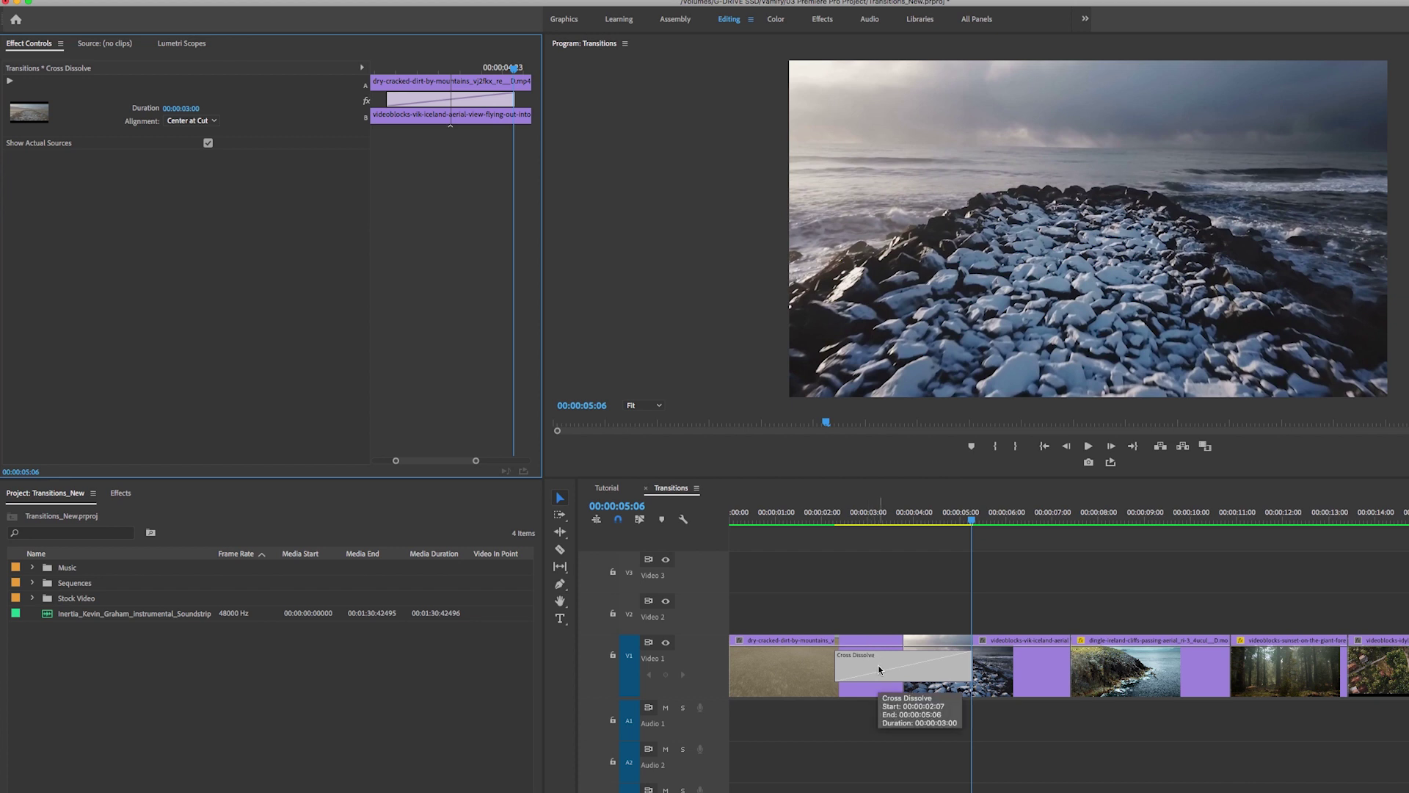
right_click(894, 662)
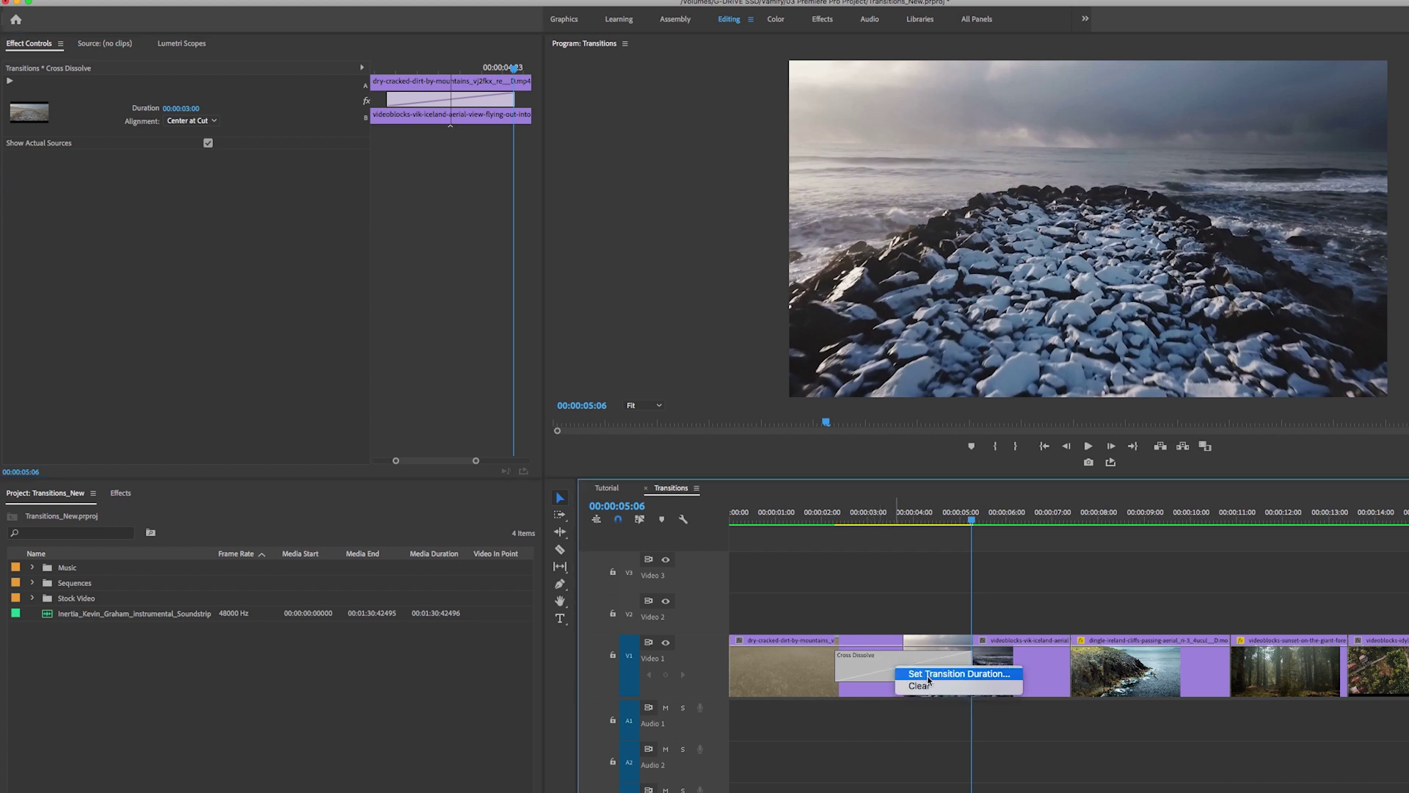
left_click(965, 674)
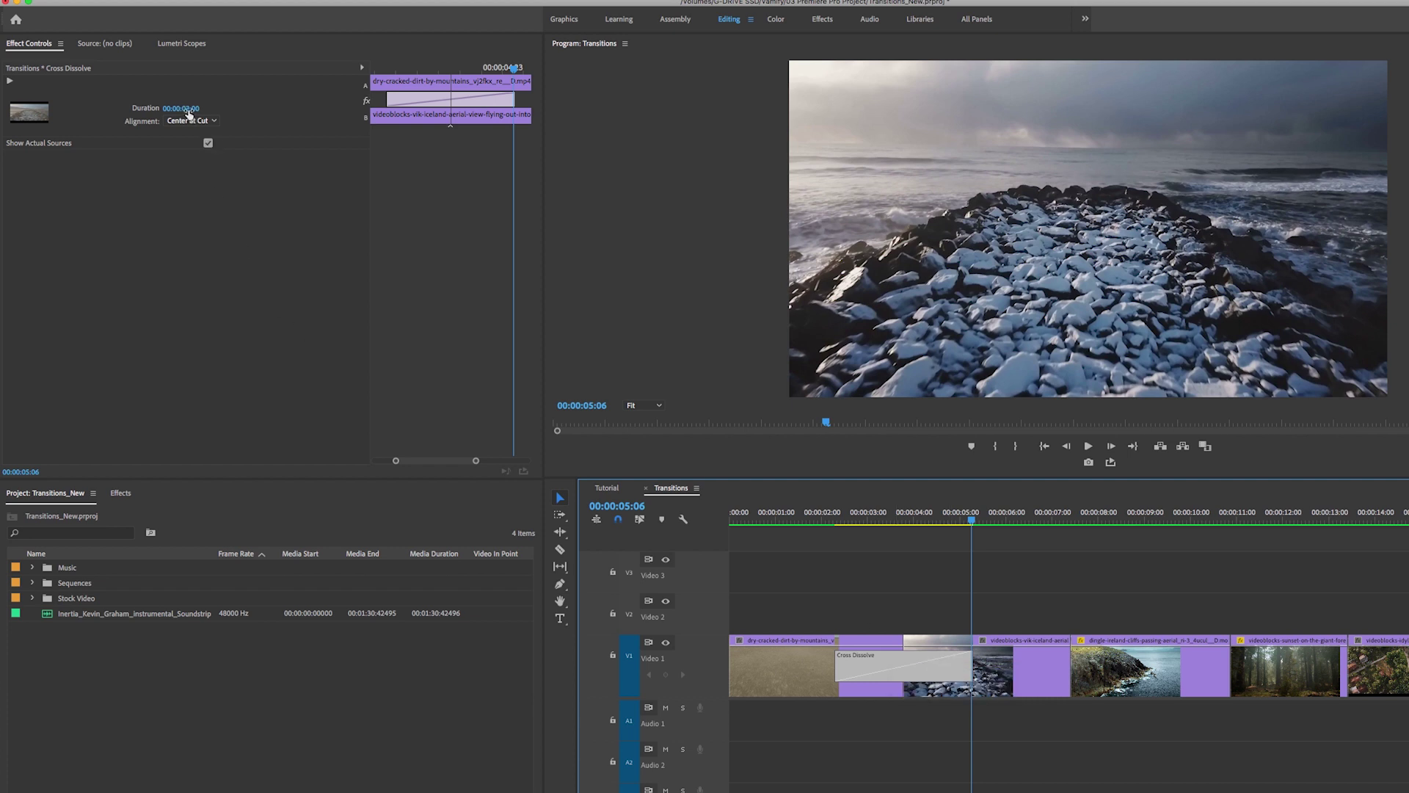
left_click(189, 108)
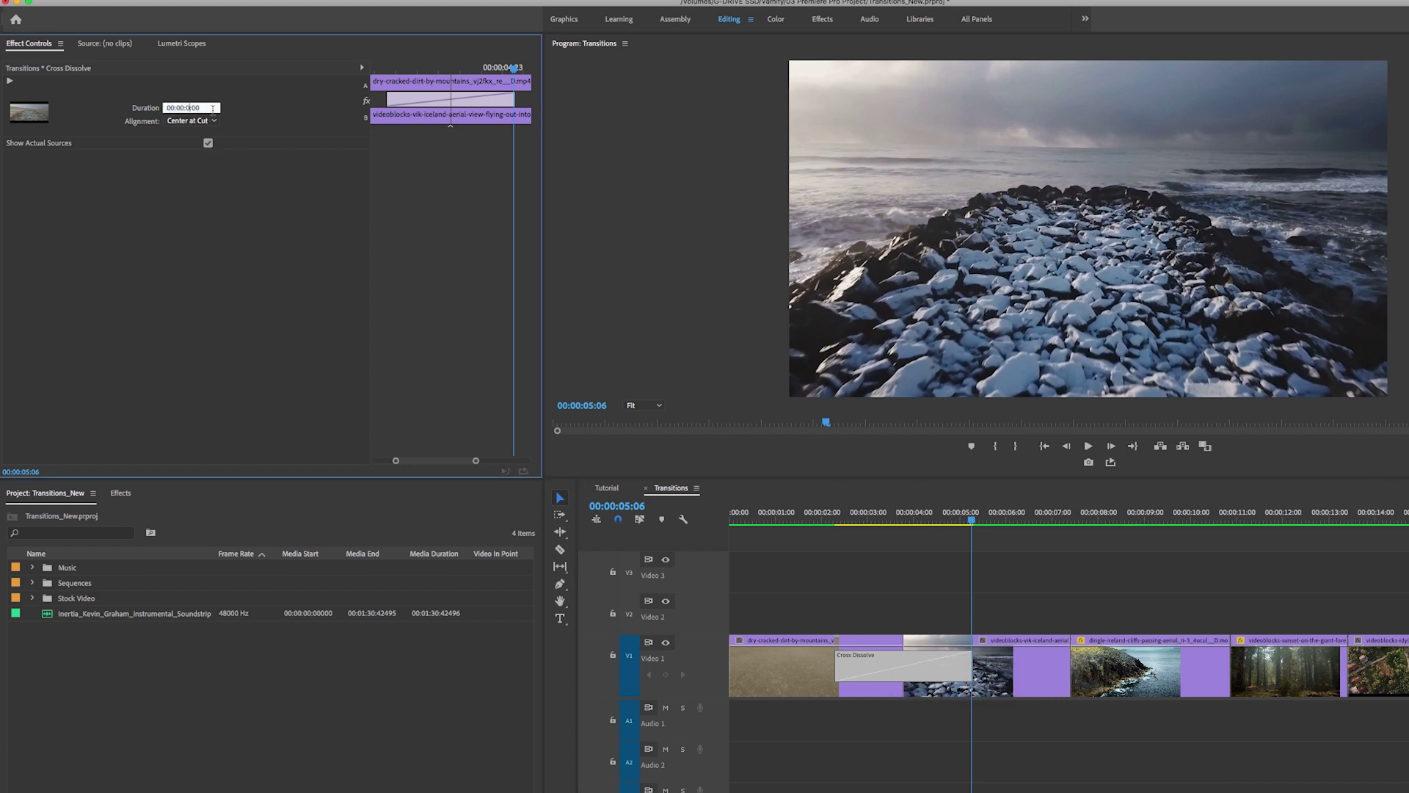
key("Return")
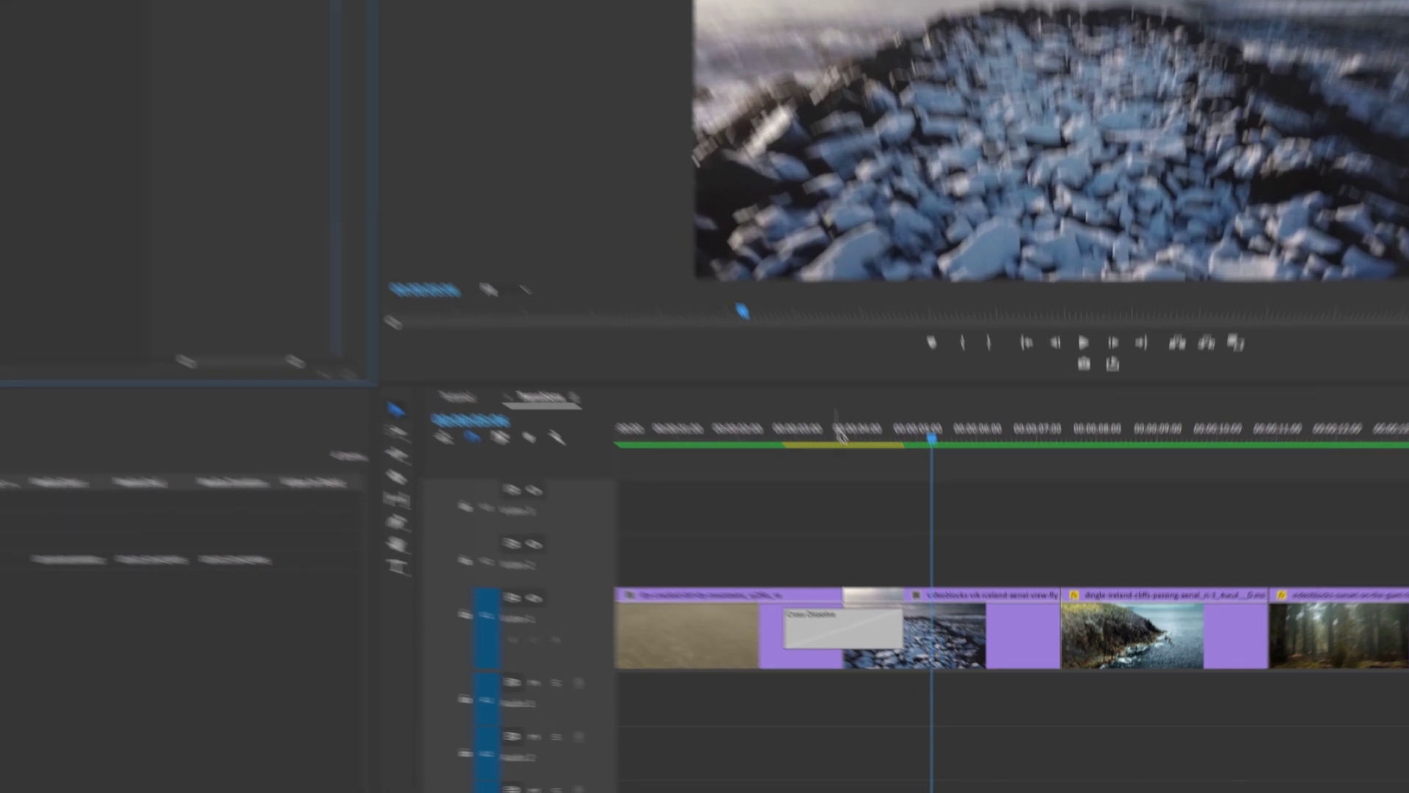
Park the playhead at 00:00:04:14 and roll the dirt–Iceland cut with the Rolling Edit tool.
left_click_drag(910, 525, 942, 525)
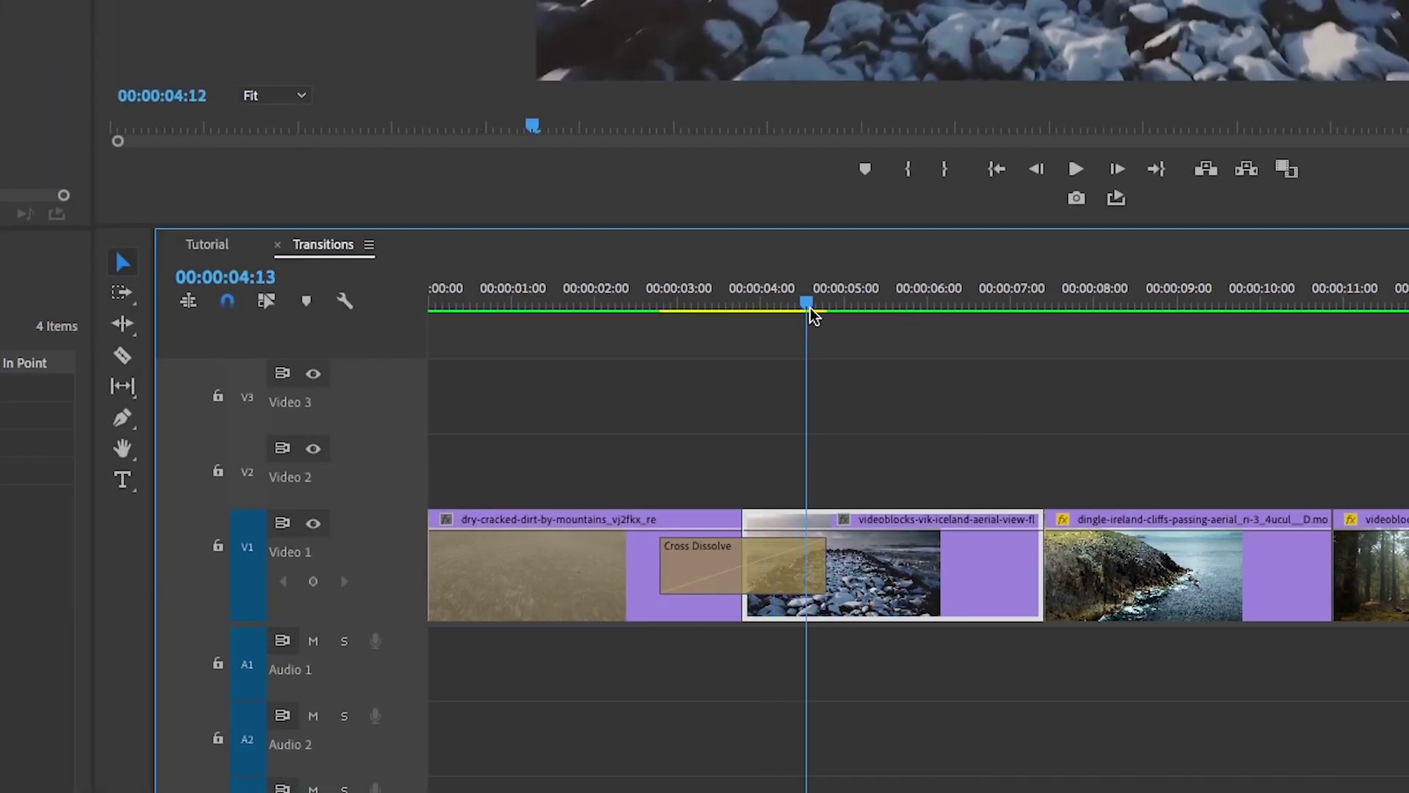
left_click_drag(812, 314, 814, 309)
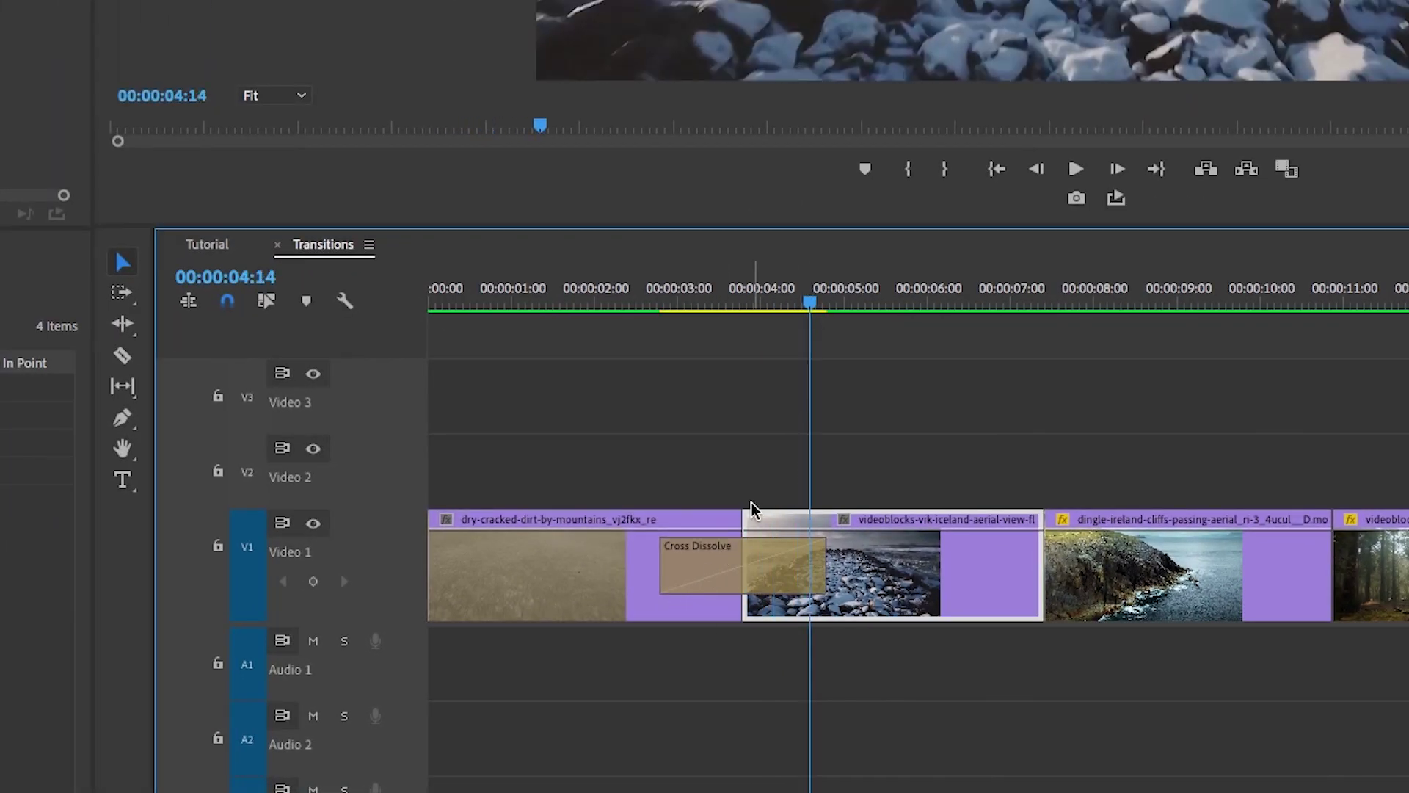
key("b")
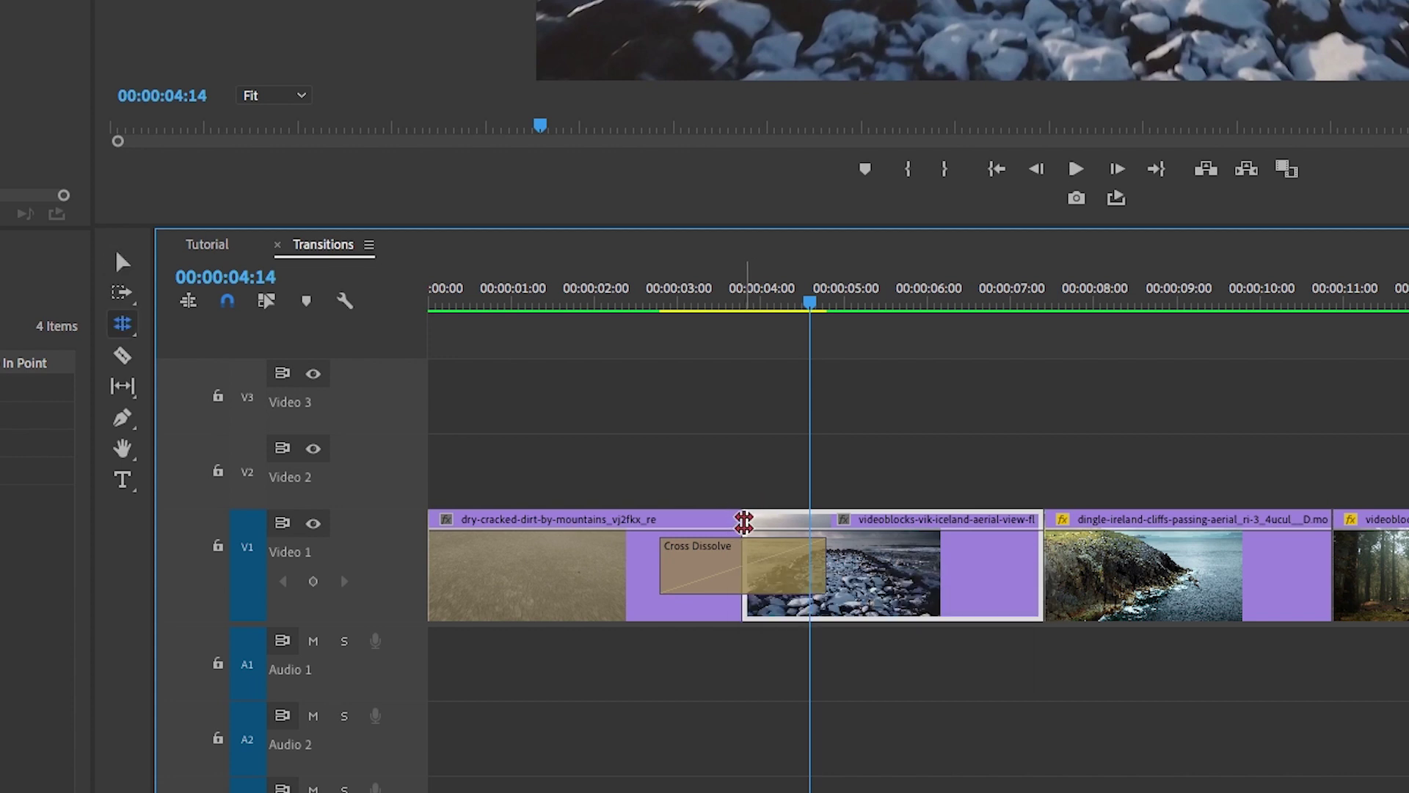
key("n")
left_click_drag(752, 521, 809, 521)
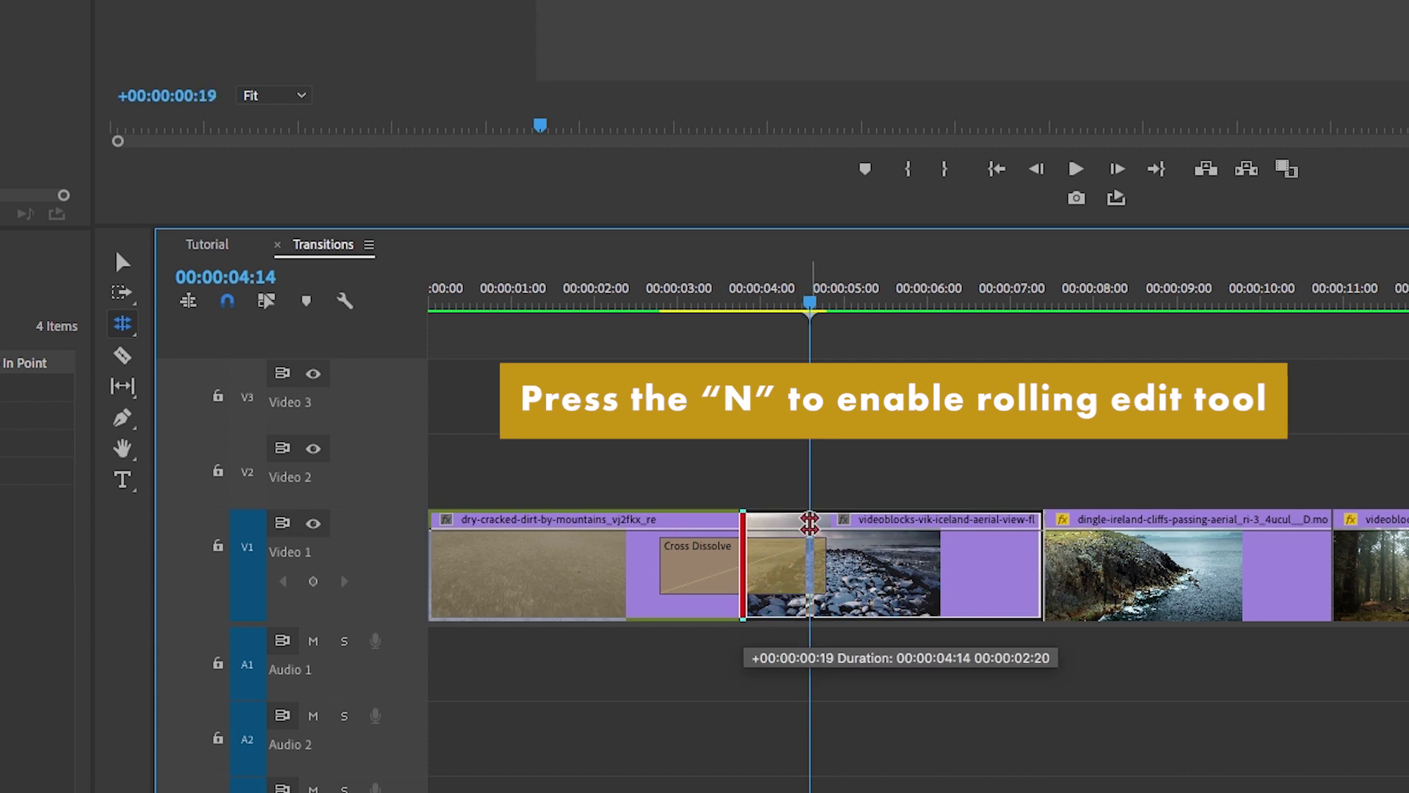
left_click_drag(809, 523, 810, 514)
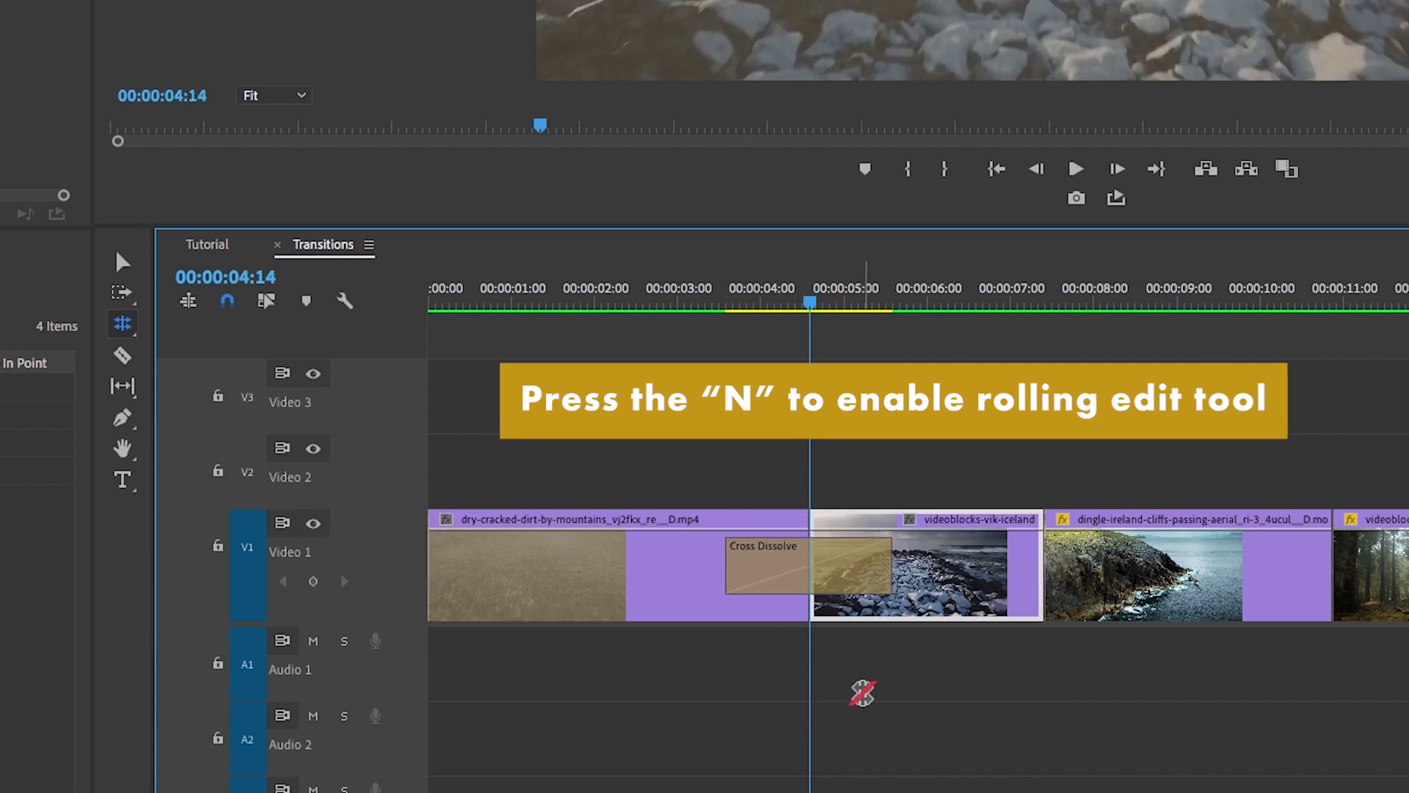
left_click_drag(809, 519, 741, 514)
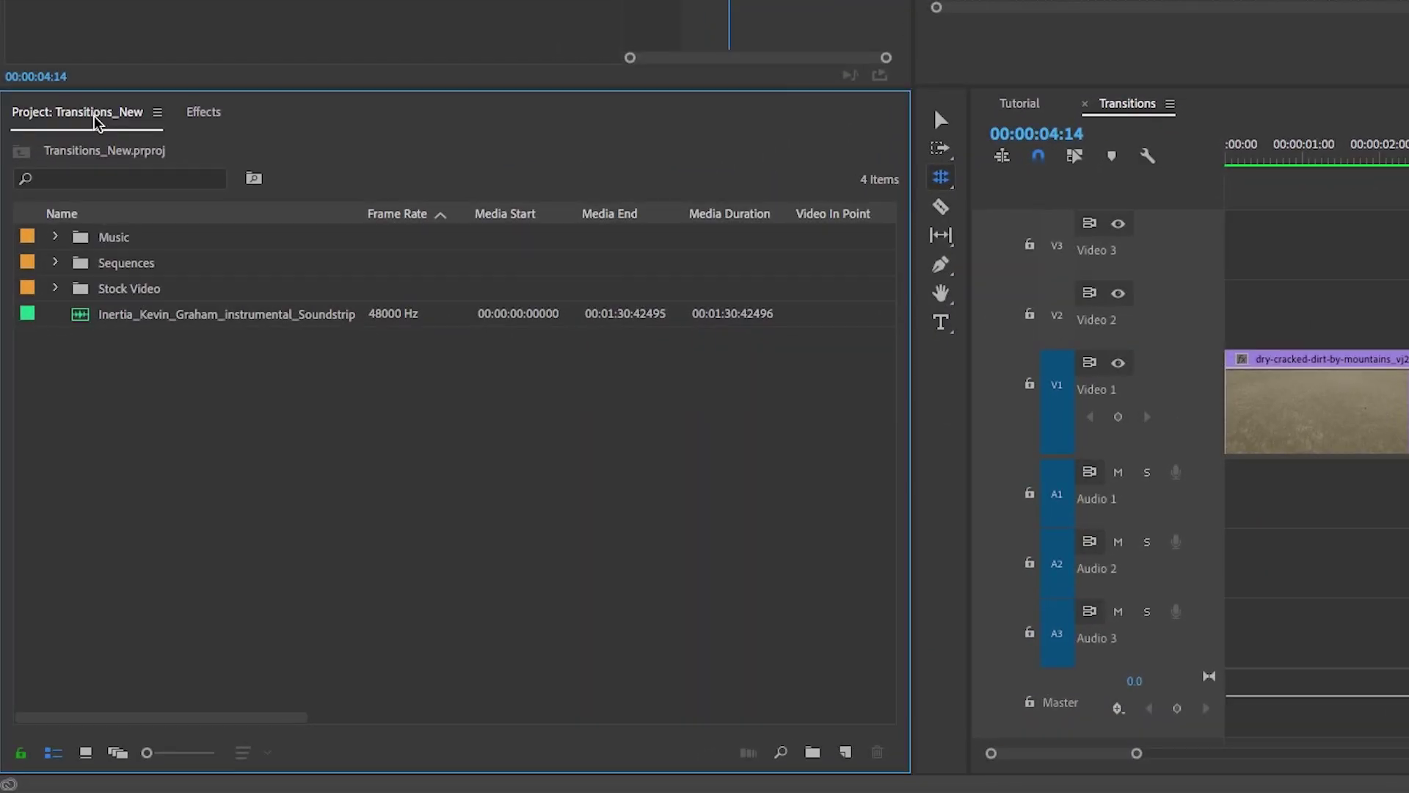
Browse the Video Transitions categories in the Effects panel, from Dissolve through Zoom.
left_click(200, 115)
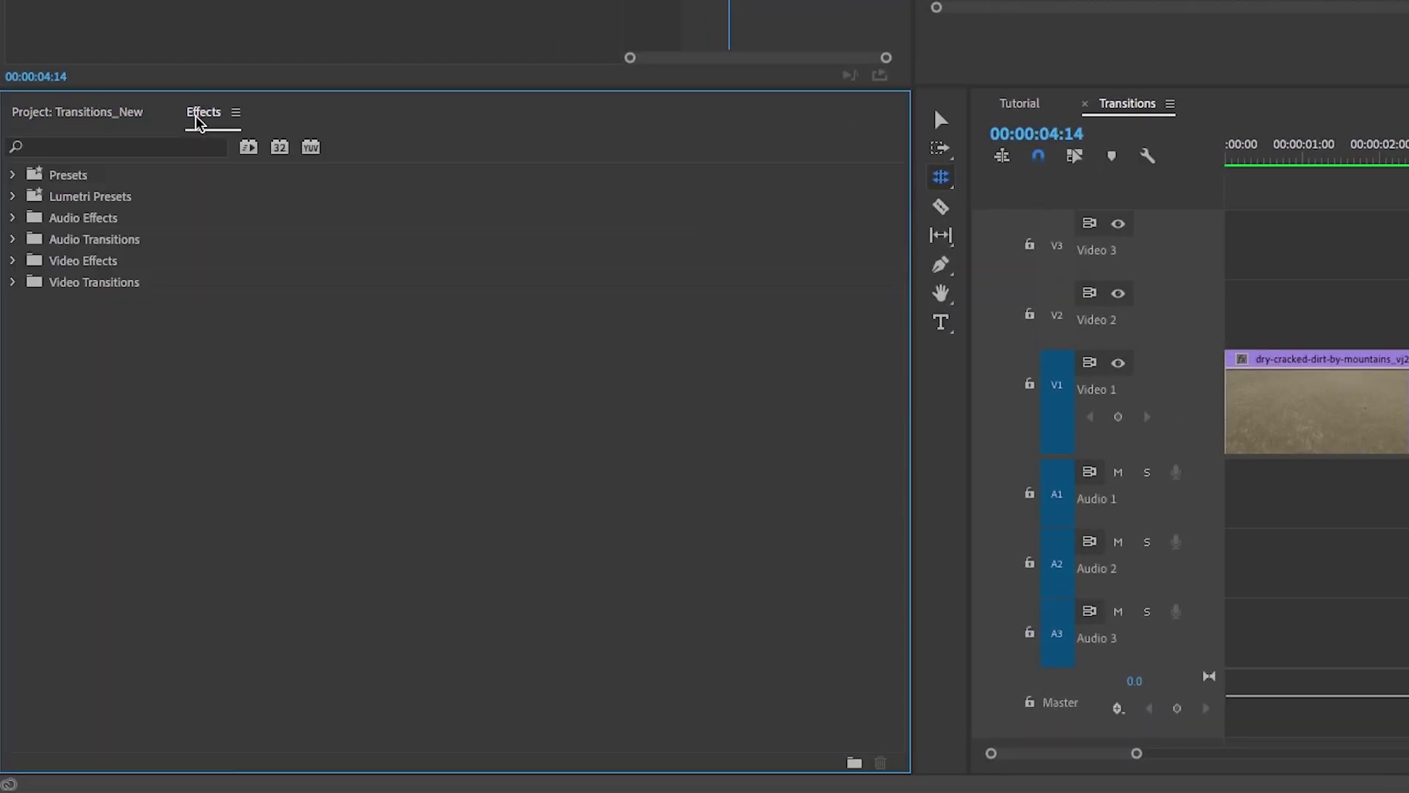
left_click(12, 284)
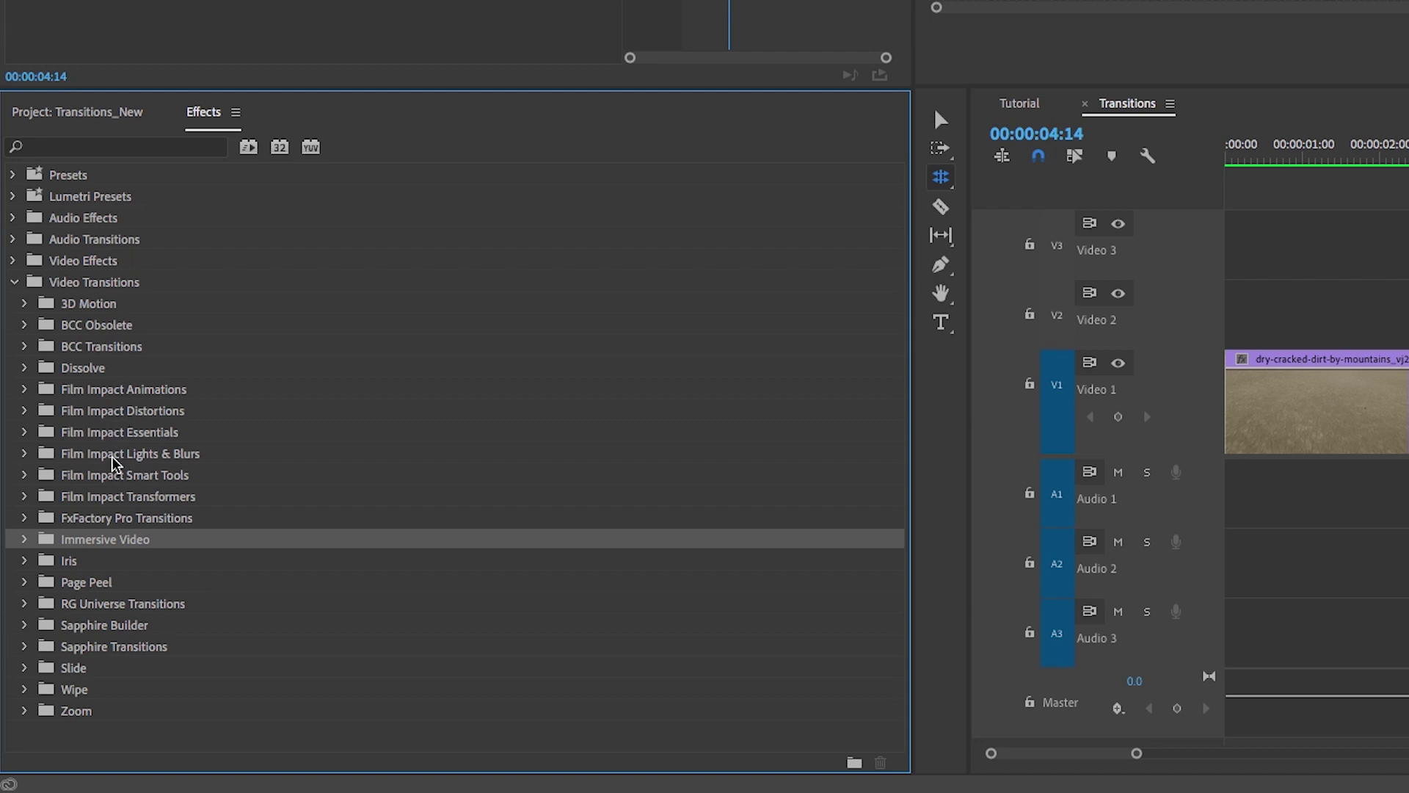
left_click(77, 370)
left_click(78, 543)
left_click(74, 560)
left_click(96, 585)
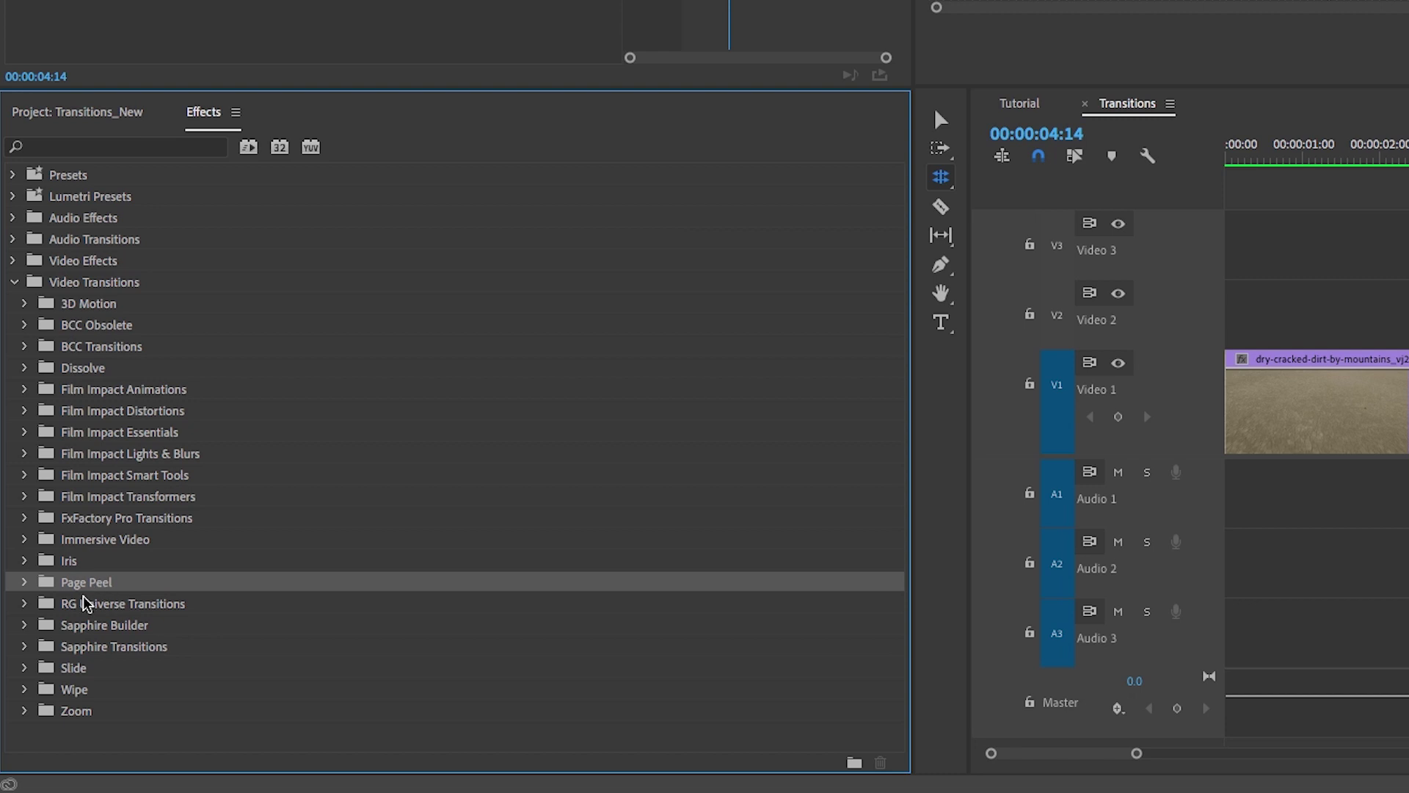
left_click(73, 671)
left_click(77, 692)
left_click(84, 715)
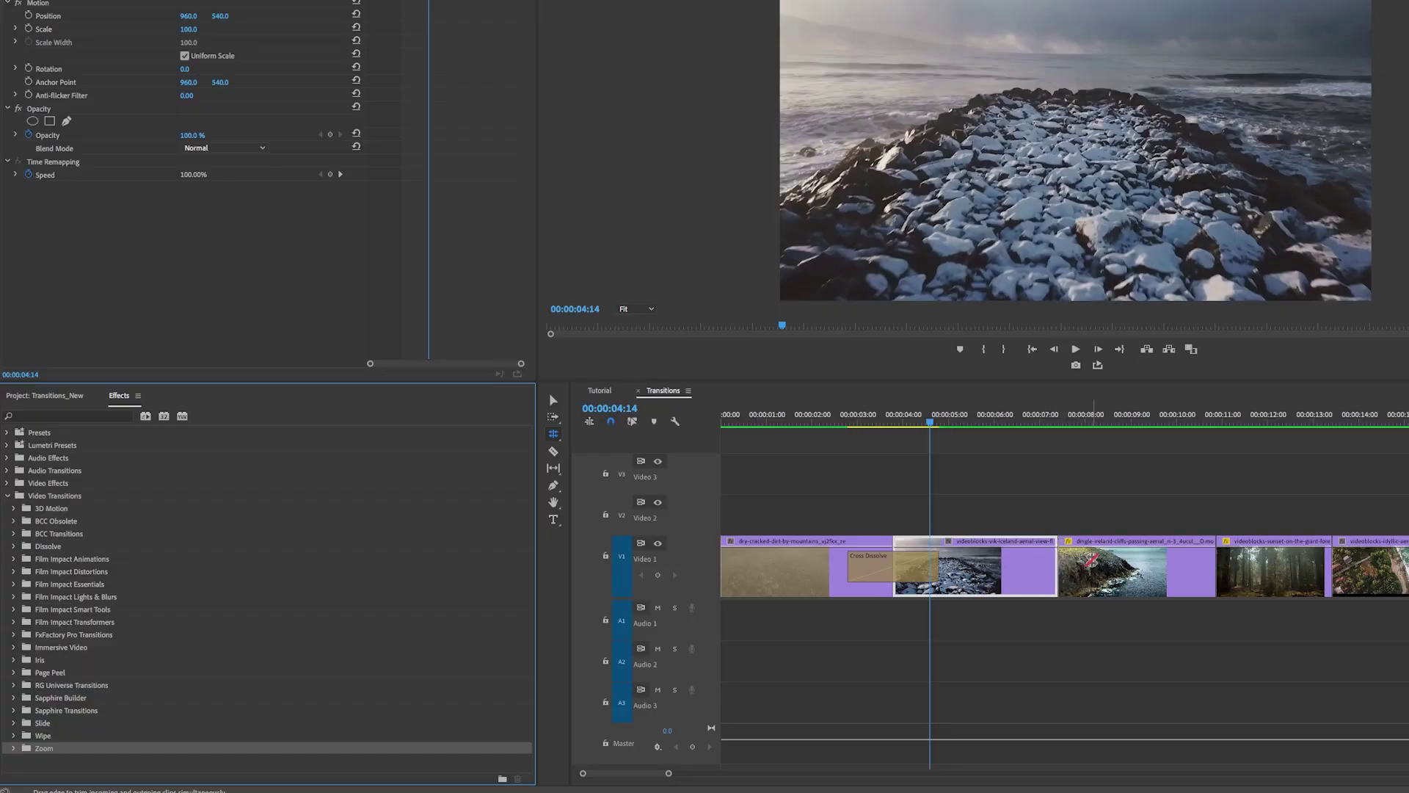
Place the Wipe transition on the Iceland–Dingle cliffs cut and scrub through it.
left_click(14, 735)
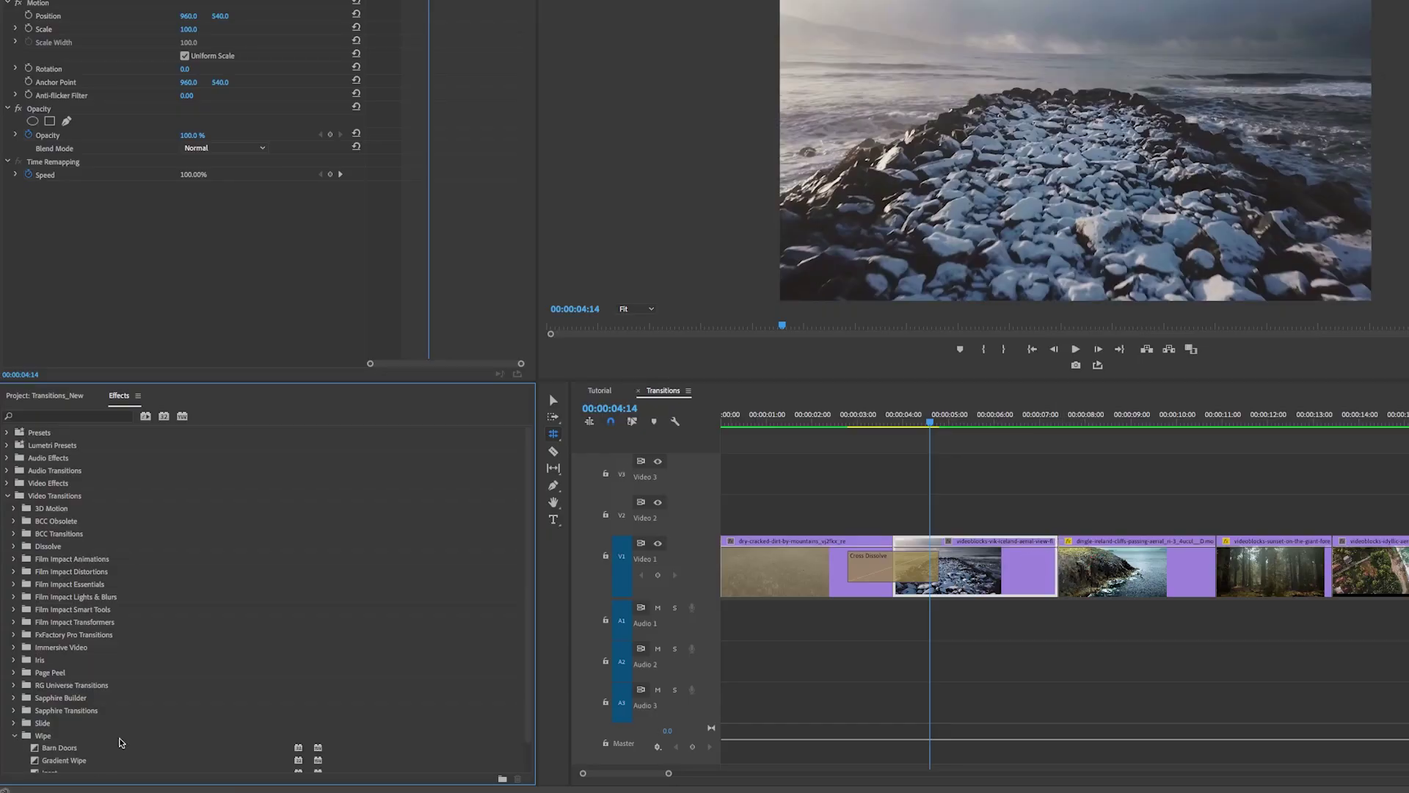
left_click(42, 753)
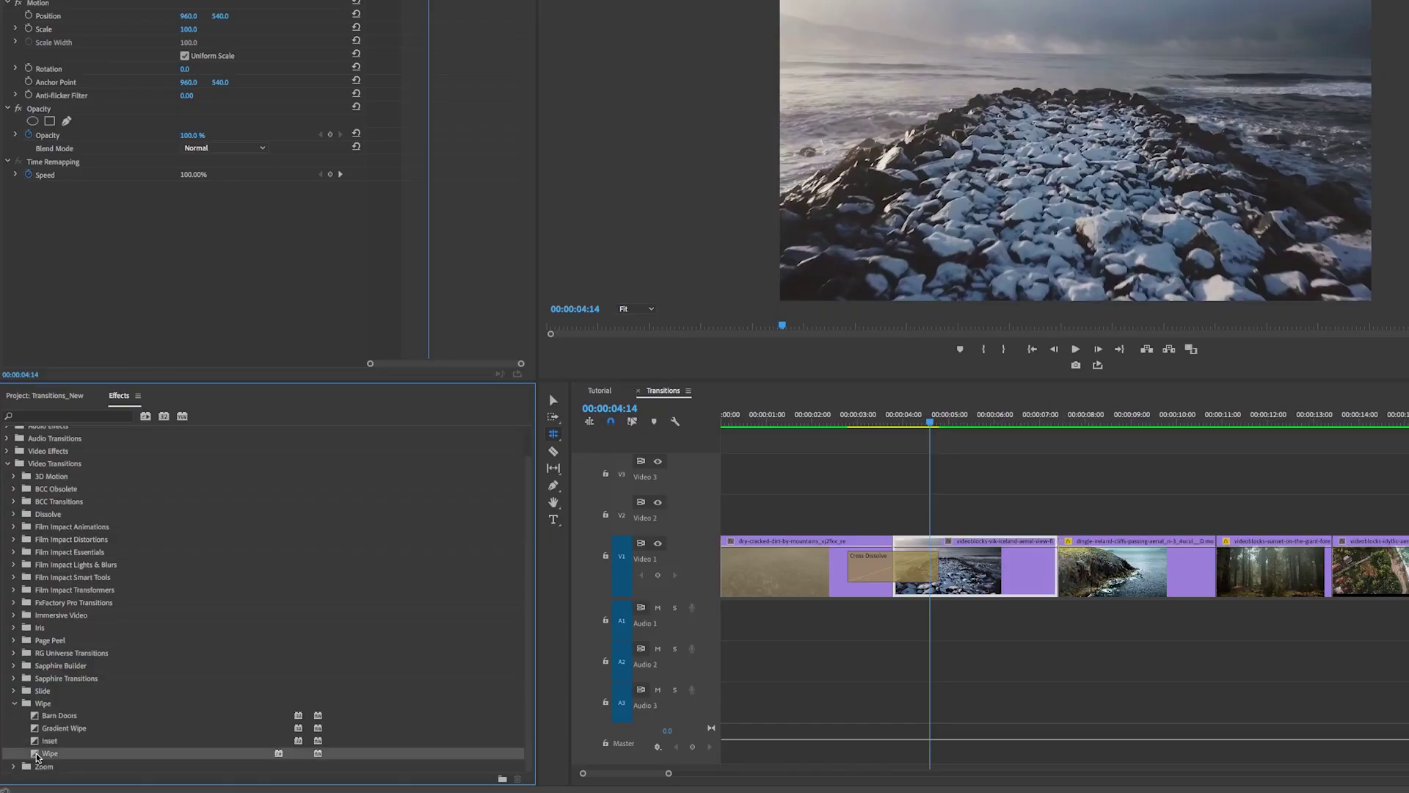
left_click_drag(37, 756, 1059, 580)
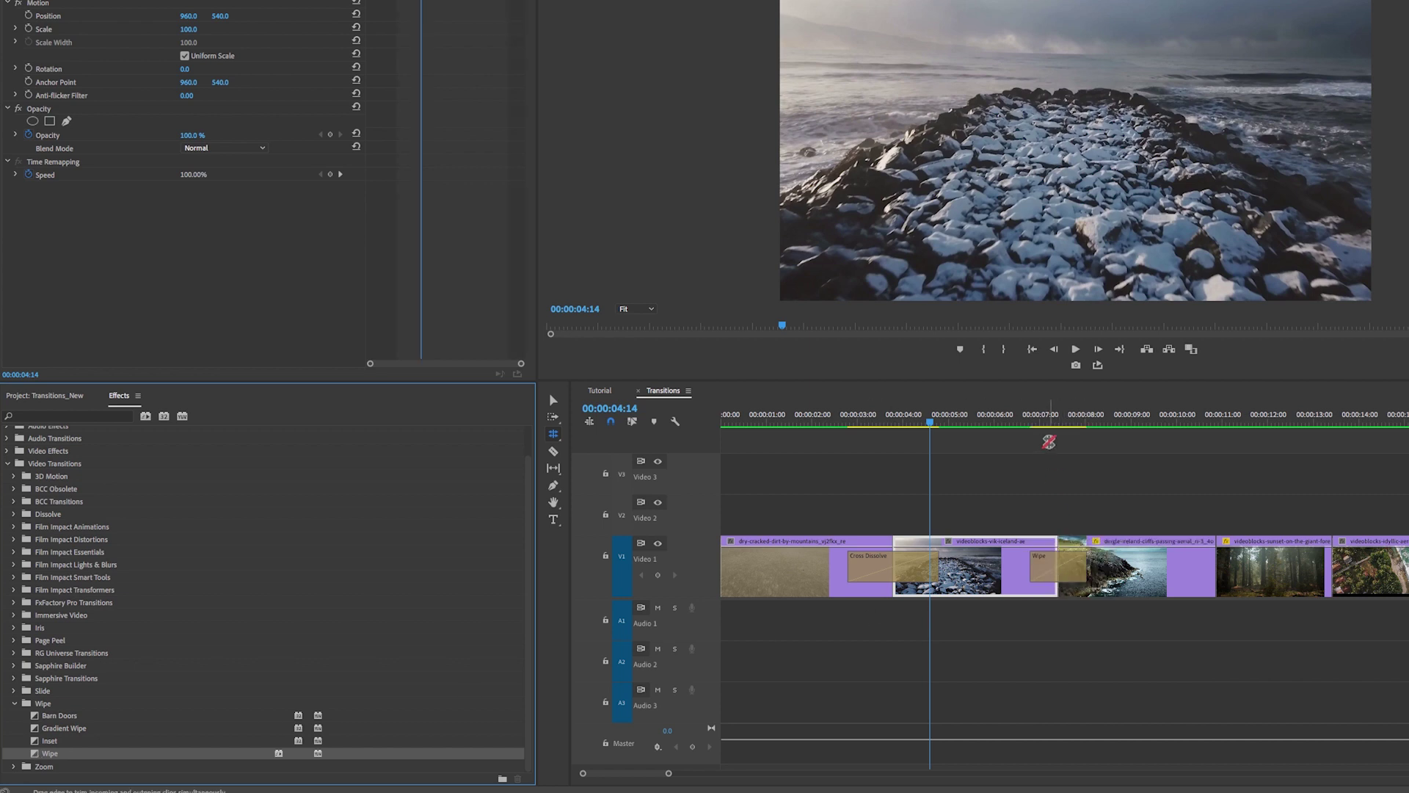
left_click_drag(1025, 421, 1073, 430)
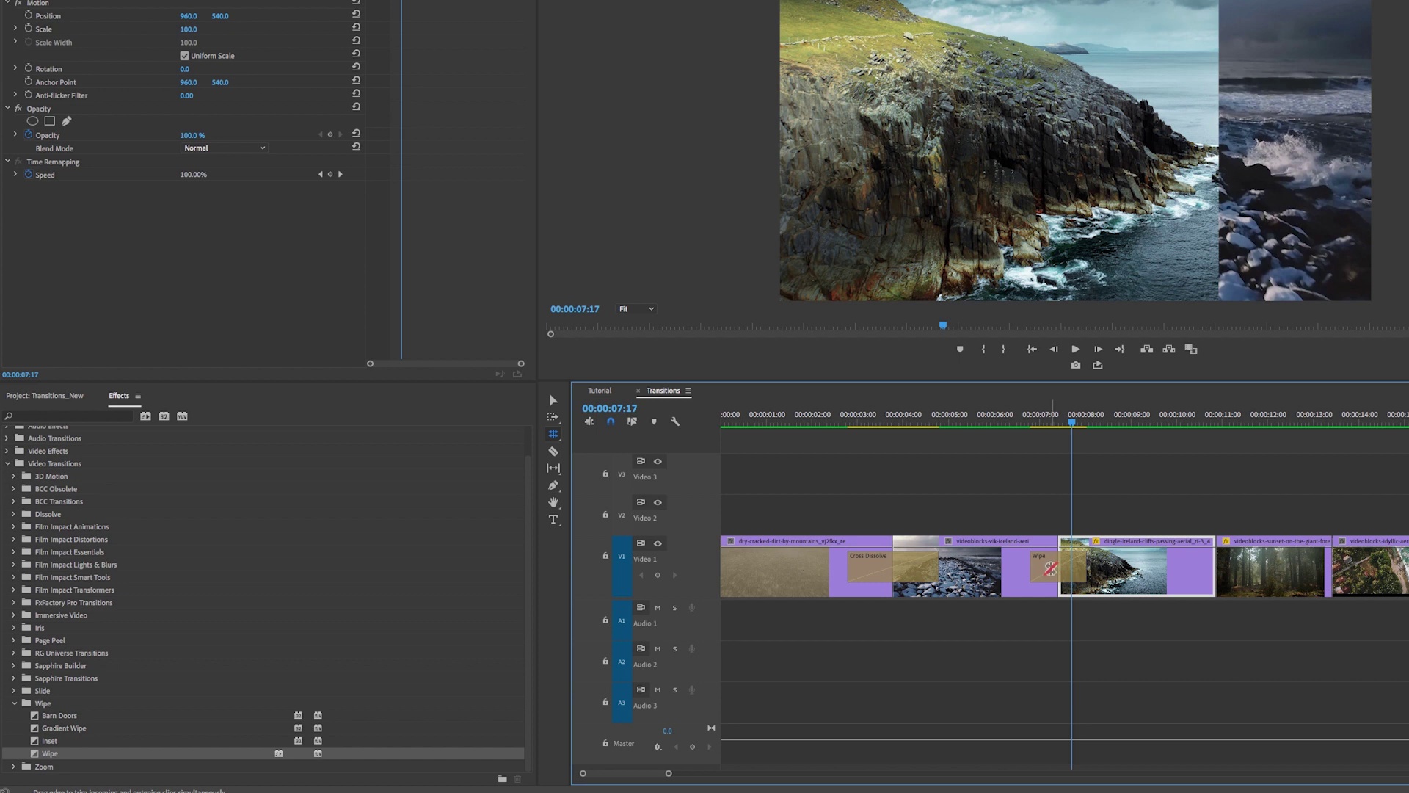
left_click(1050, 569)
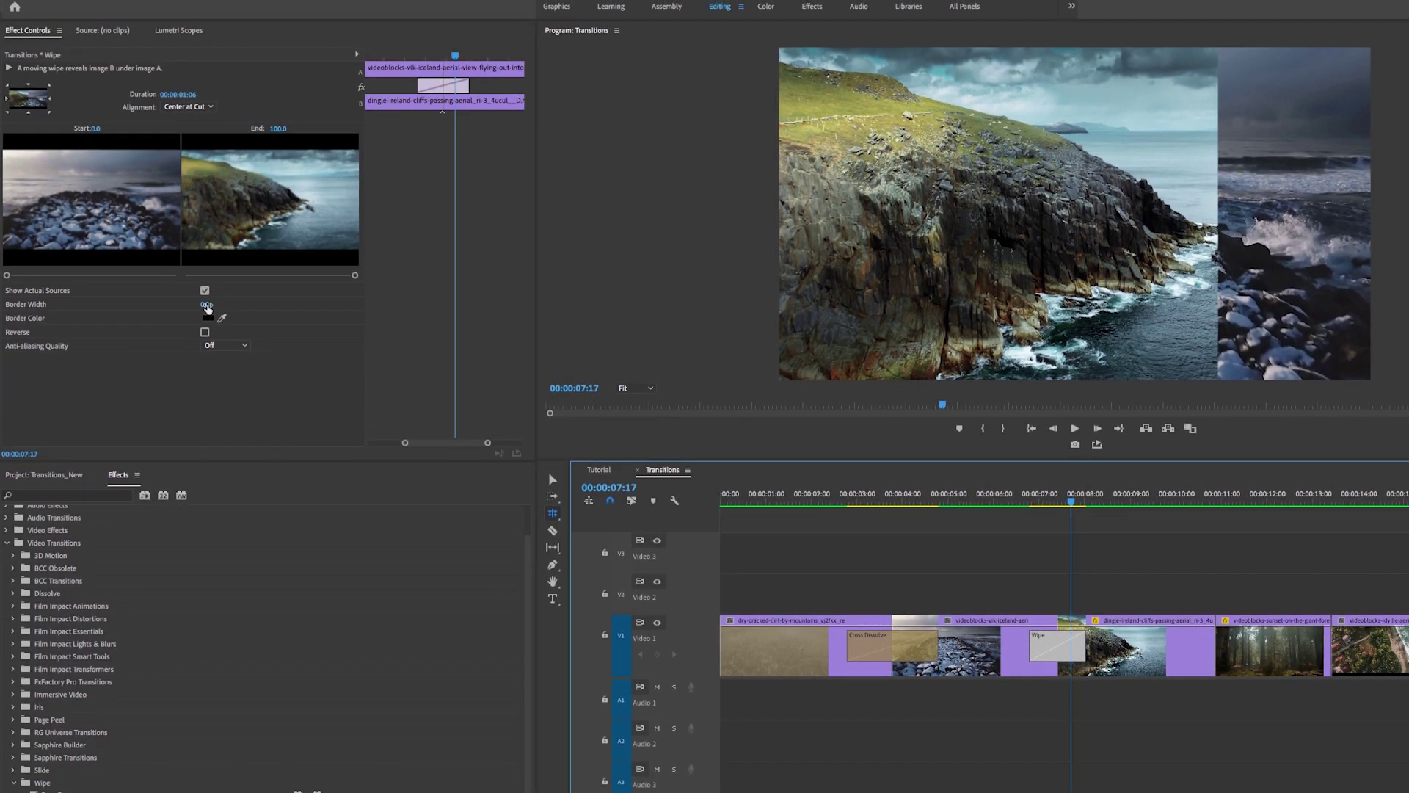
Give the Wipe a white border of width 25 and preview it.
left_click(205, 304)
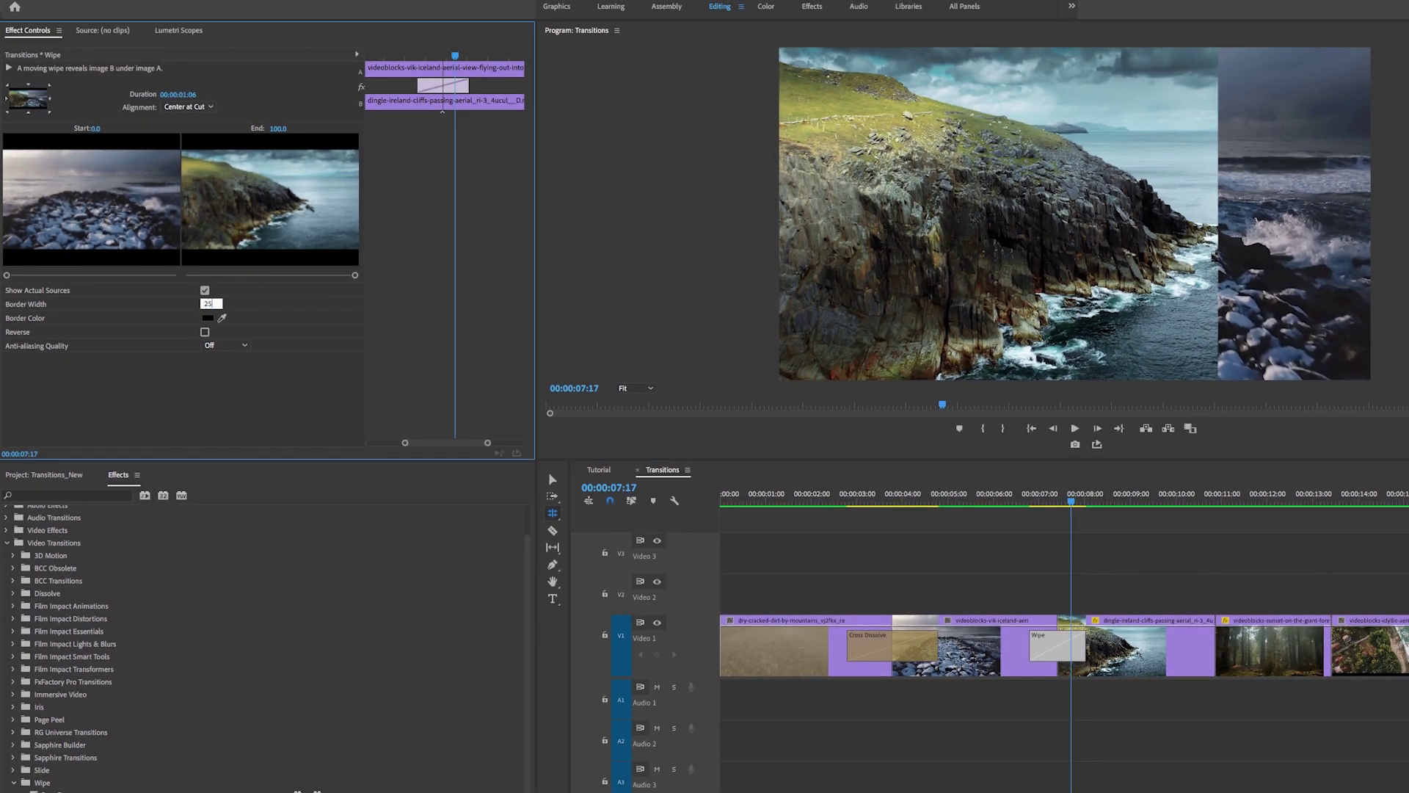
key("Return")
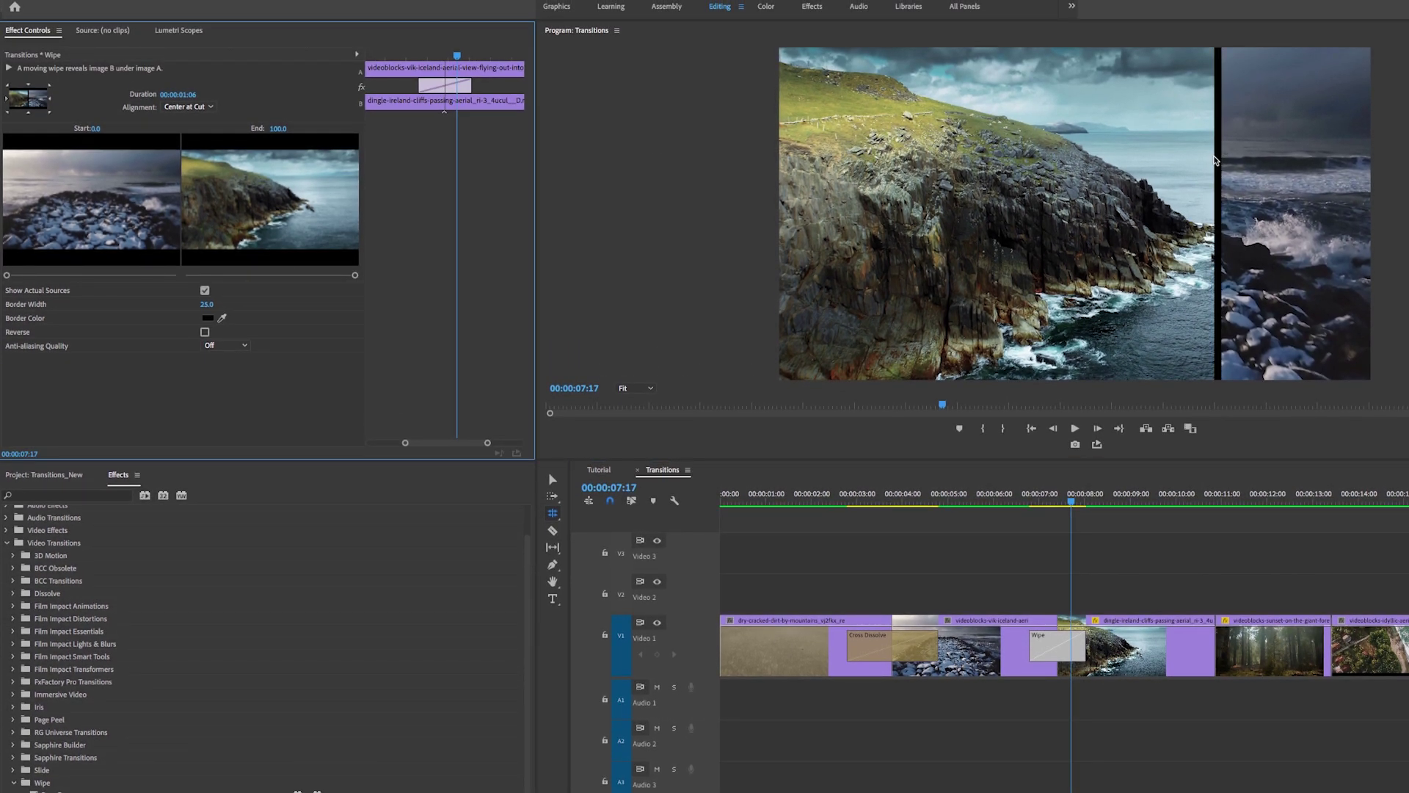
left_click(211, 320)
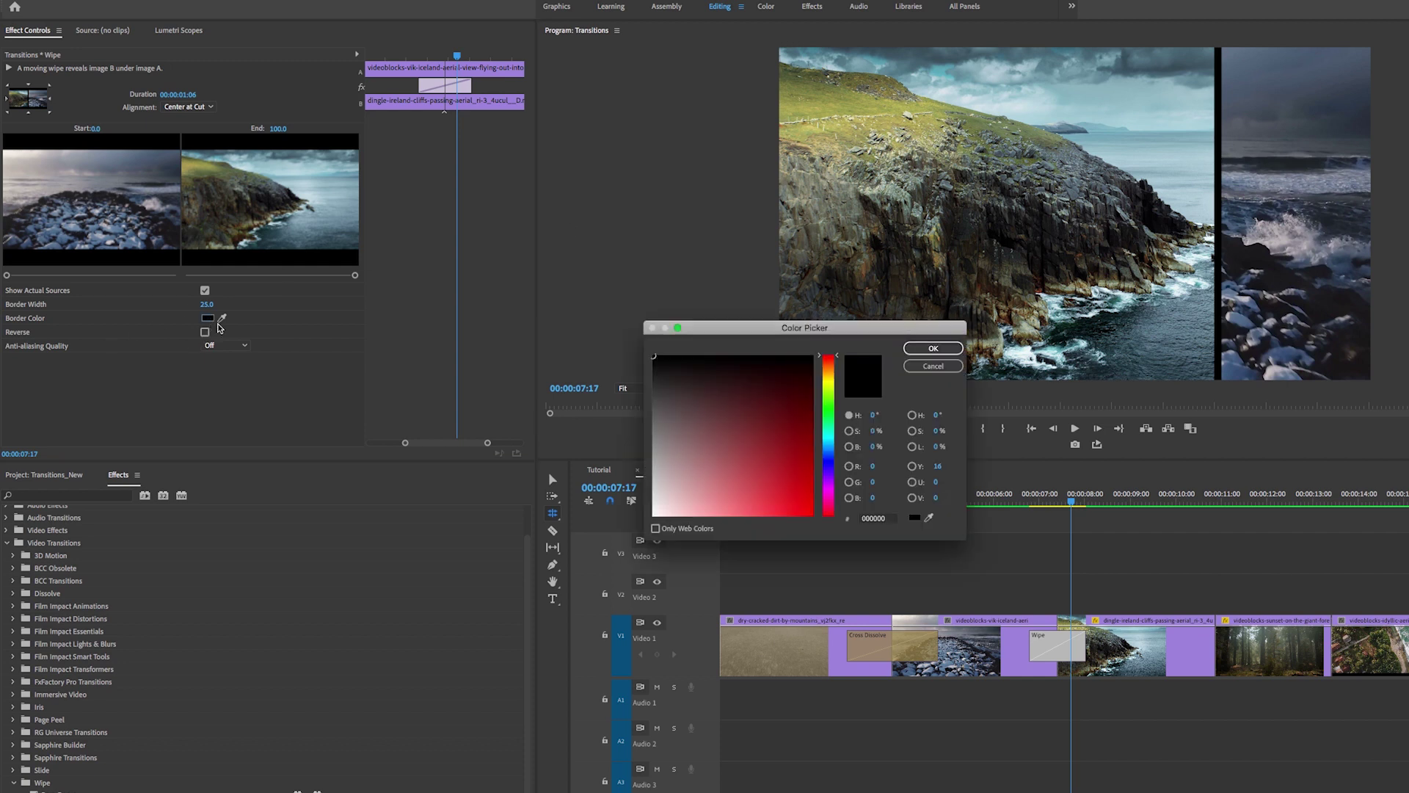
left_click(654, 514)
left_click(936, 349)
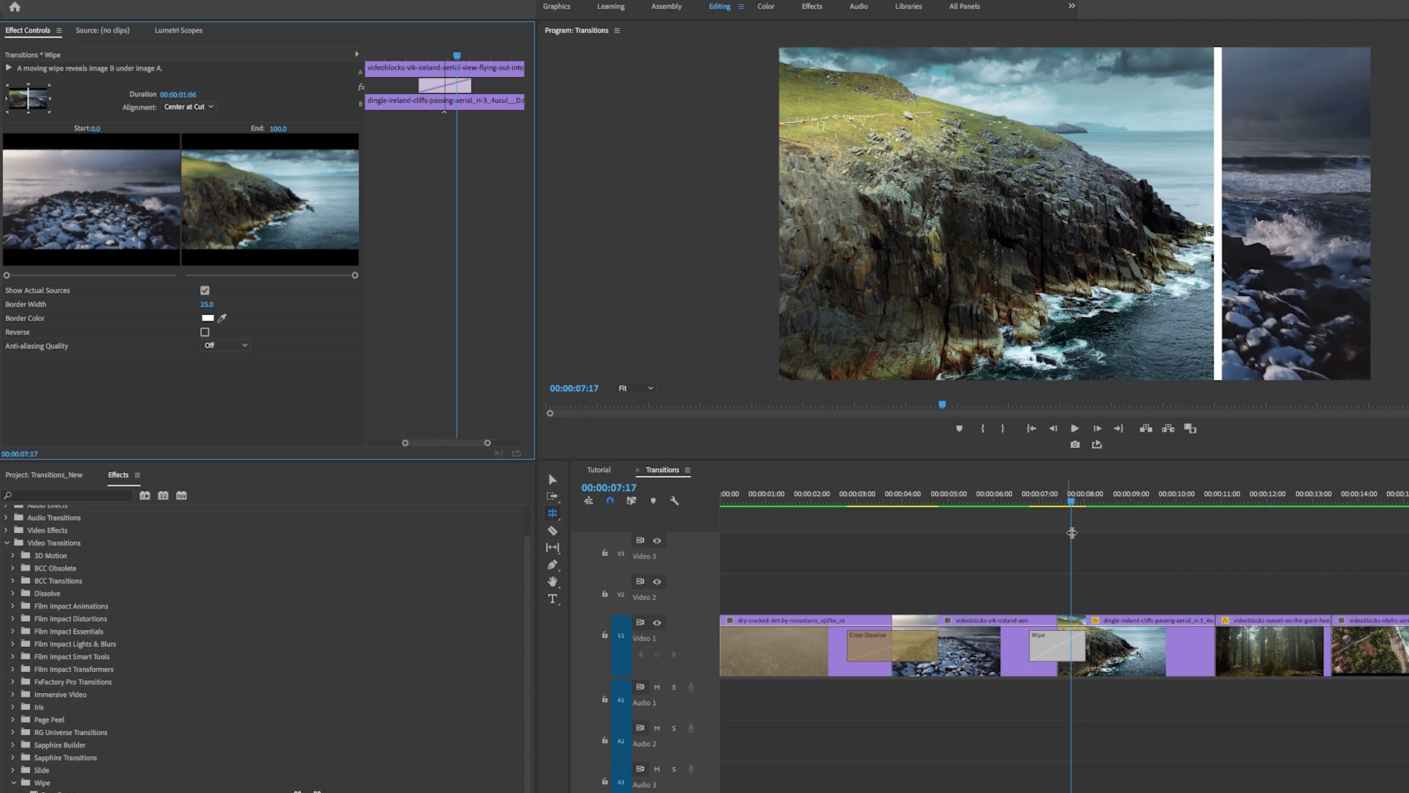
mouse_move(1064, 505)
left_mouse_down()
mouse_move(1040, 505)
mouse_move(1084, 507)
left_mouse_up()
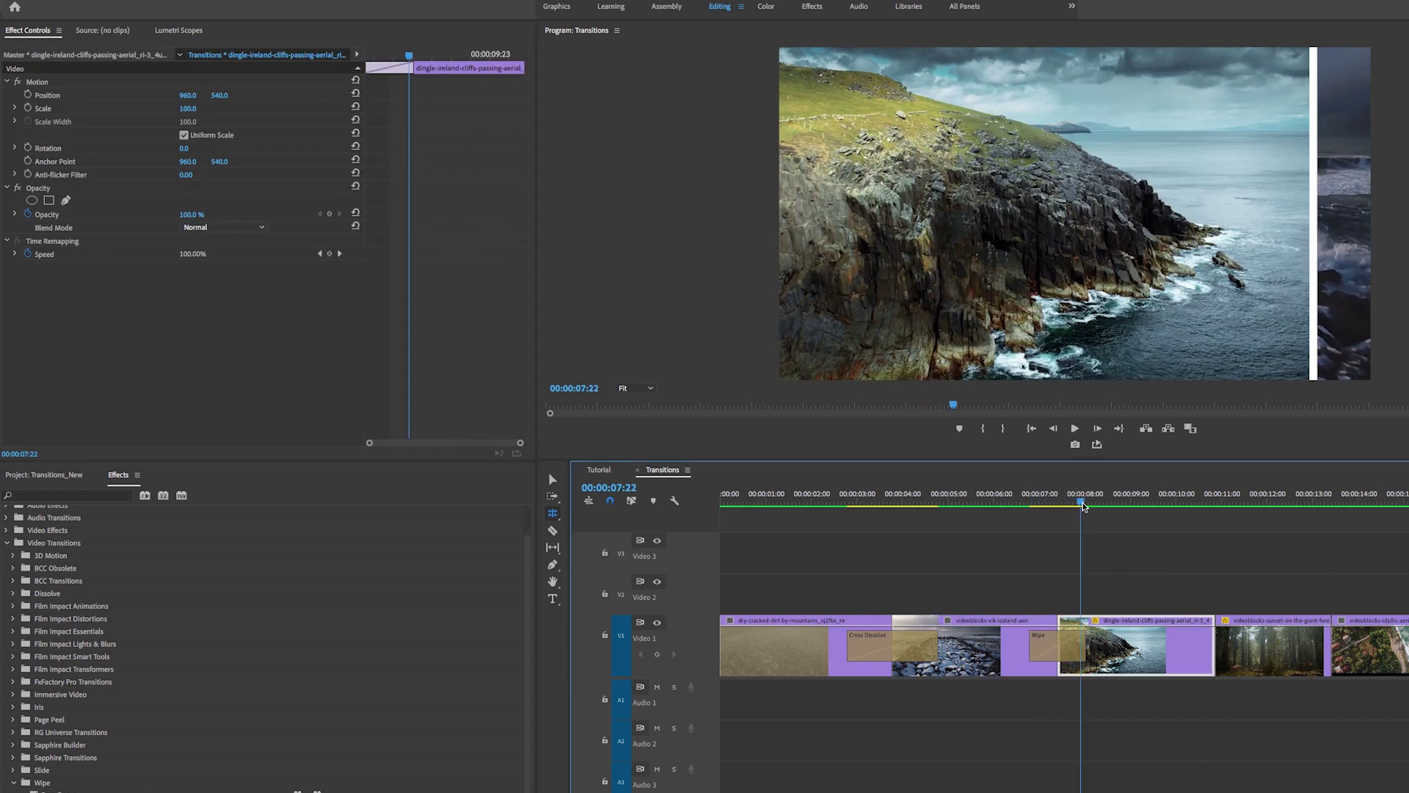
Reverse the Wipe's direction and preview the reversed transition.
left_click(1065, 646)
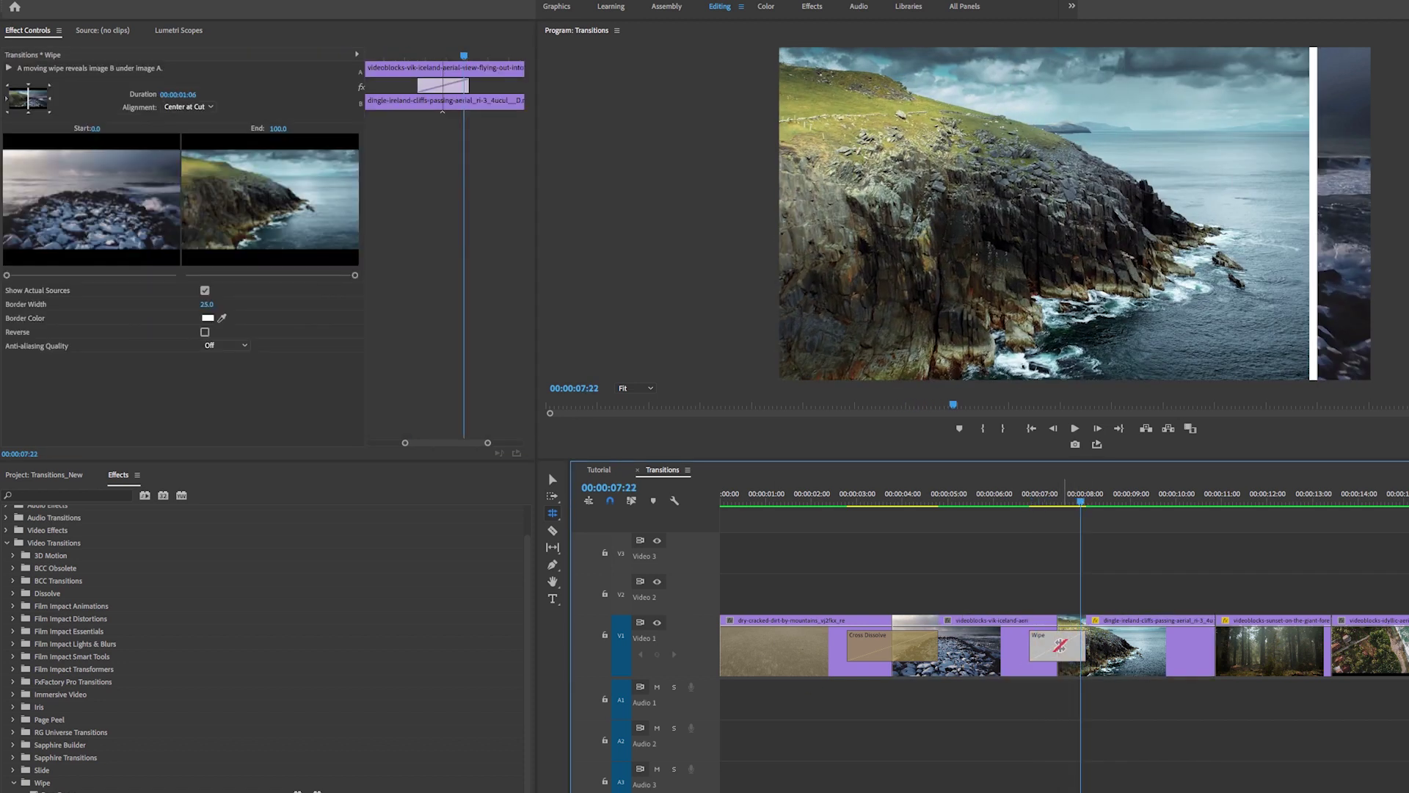
left_click(204, 332)
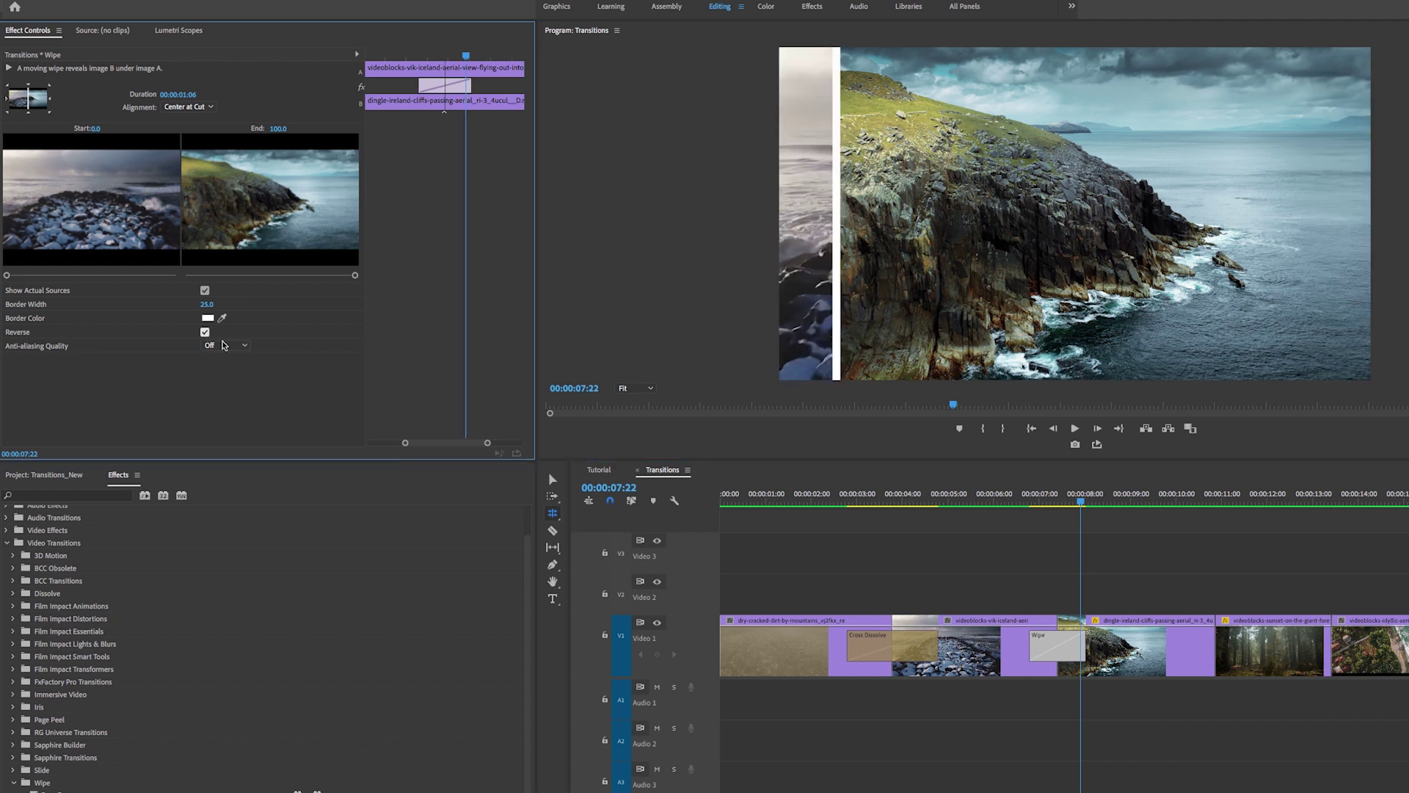
left_click(1026, 505)
left_click_drag(1027, 506, 1060, 549)
left_click(1064, 645)
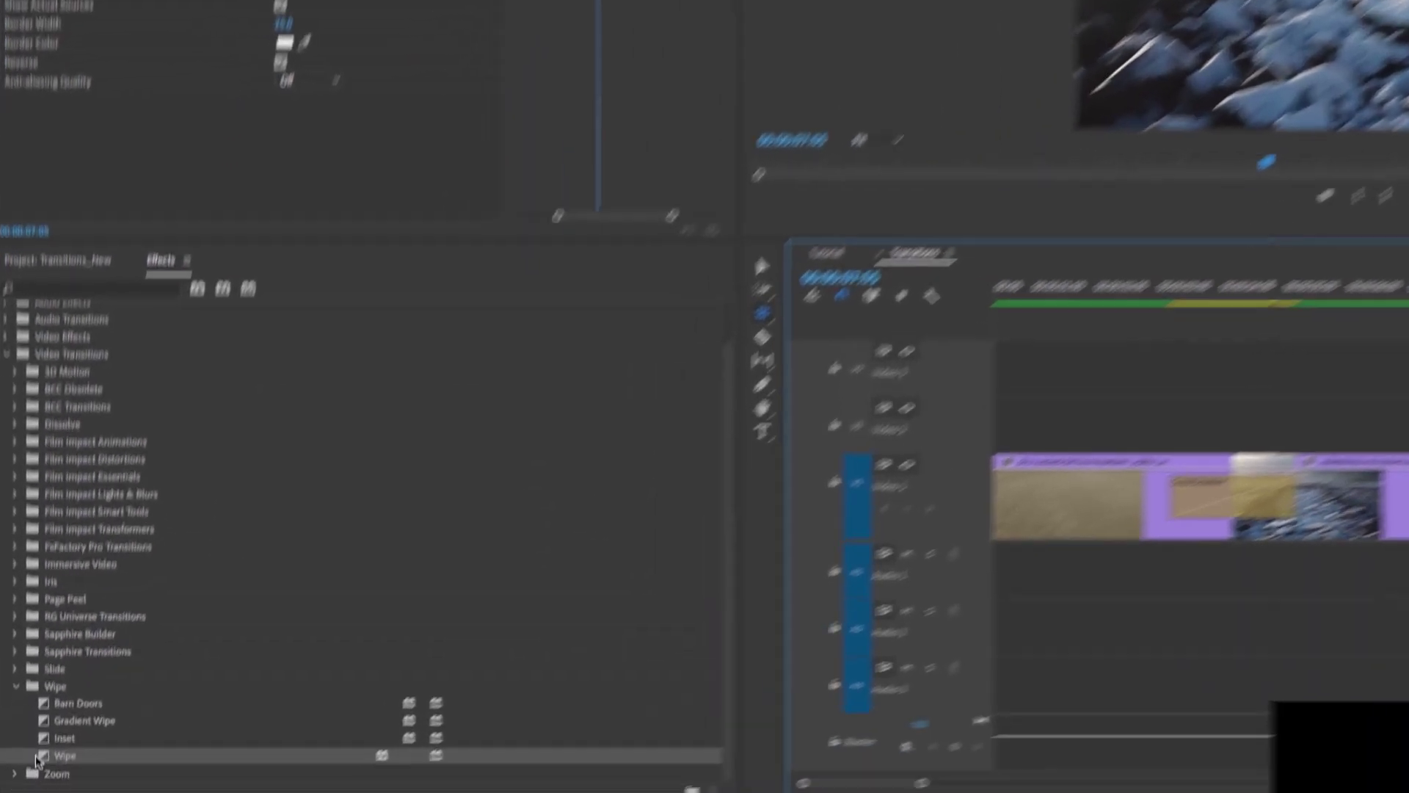
Use Set Selected as Default Transition on Wipe in the Effects panel.
left_click(35, 792)
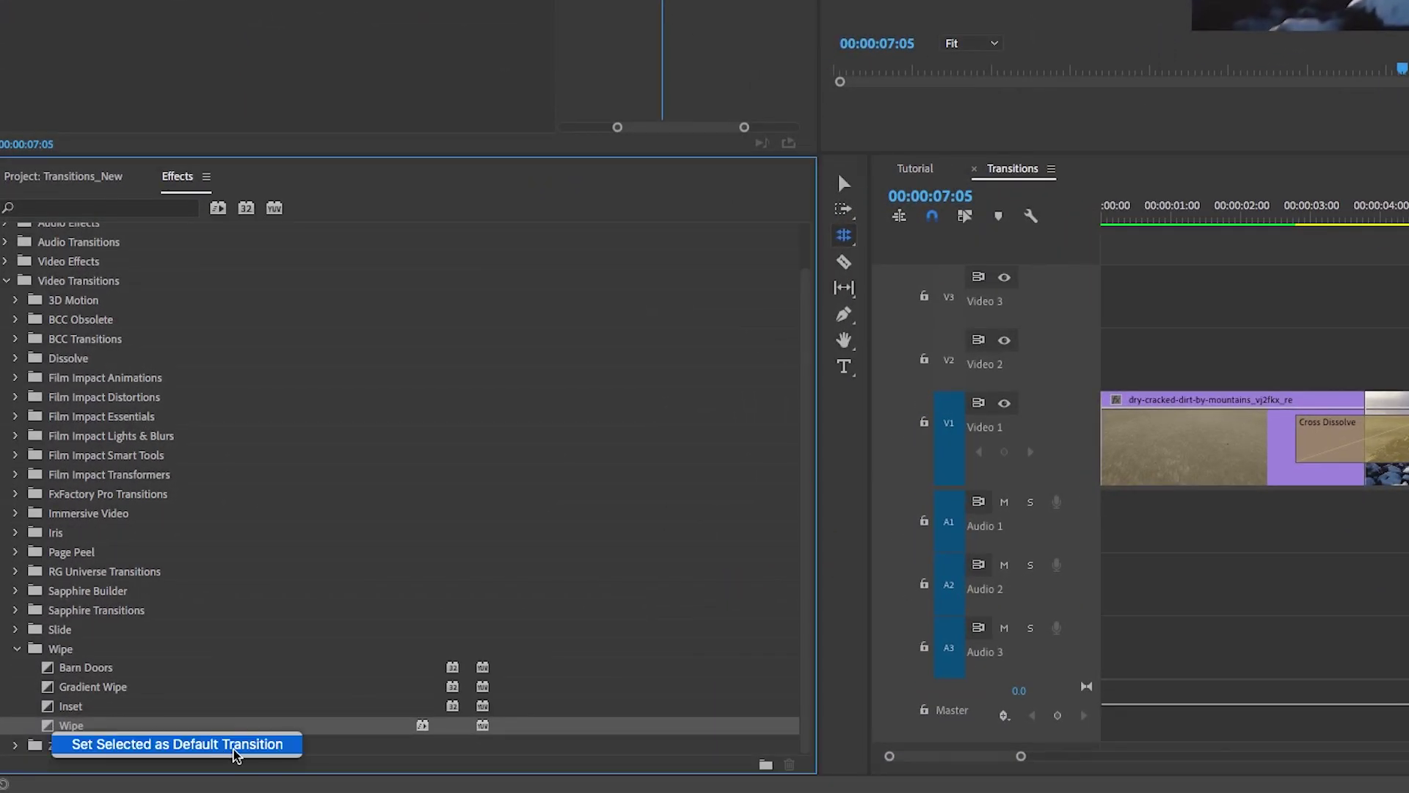
left_click(257, 744)
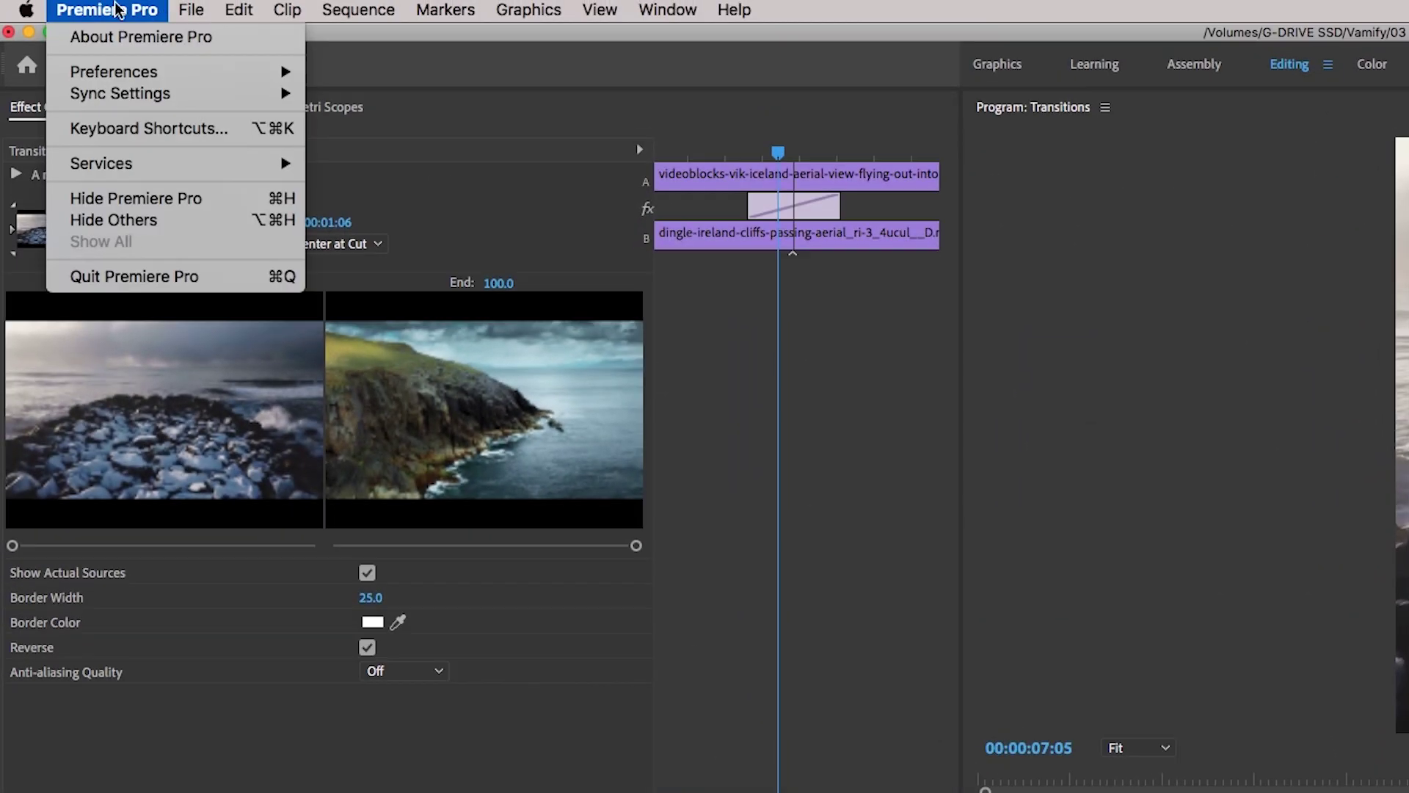
mouse_move(136, 81)
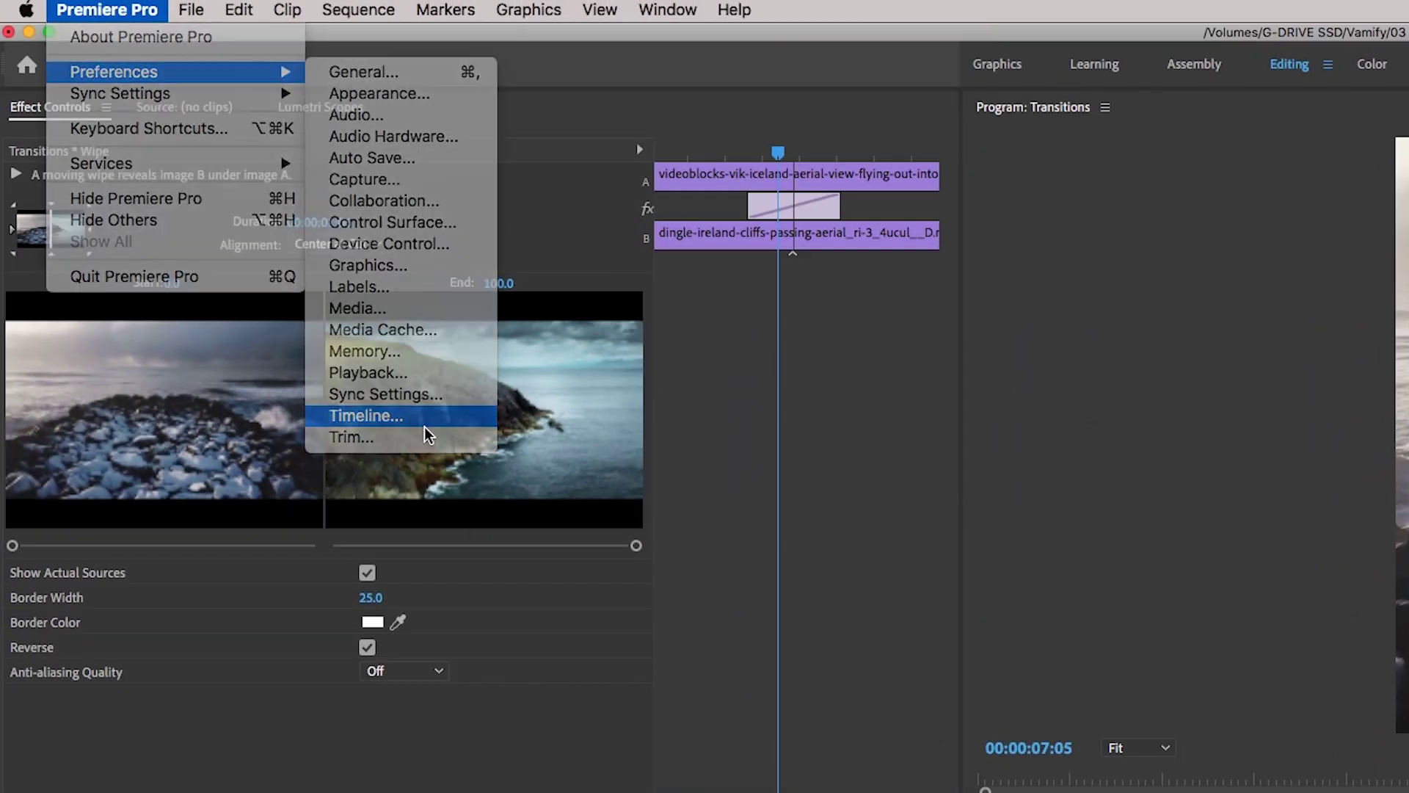
In Timeline preferences, set the video transition default duration to 2 Seconds.
left_click(424, 427)
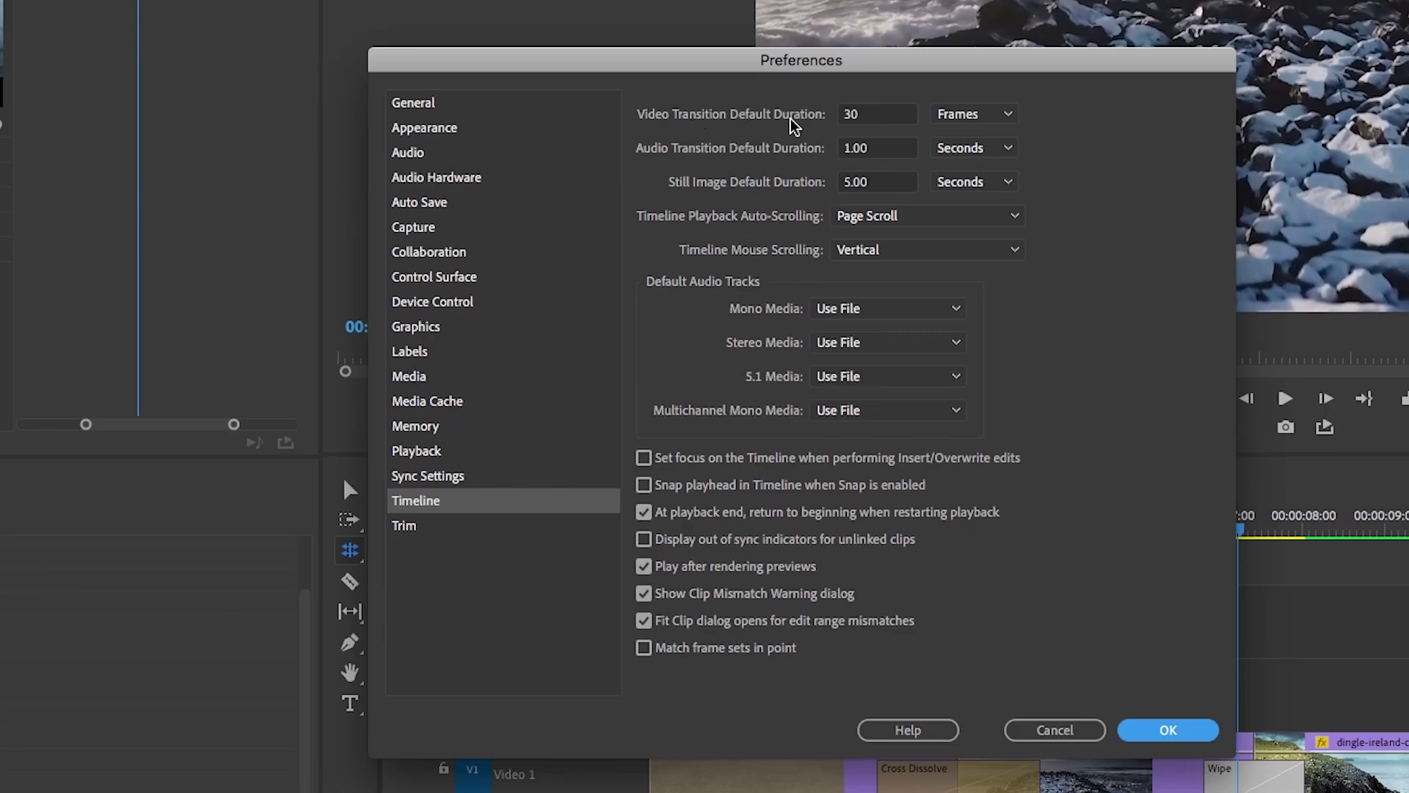
left_click(975, 115)
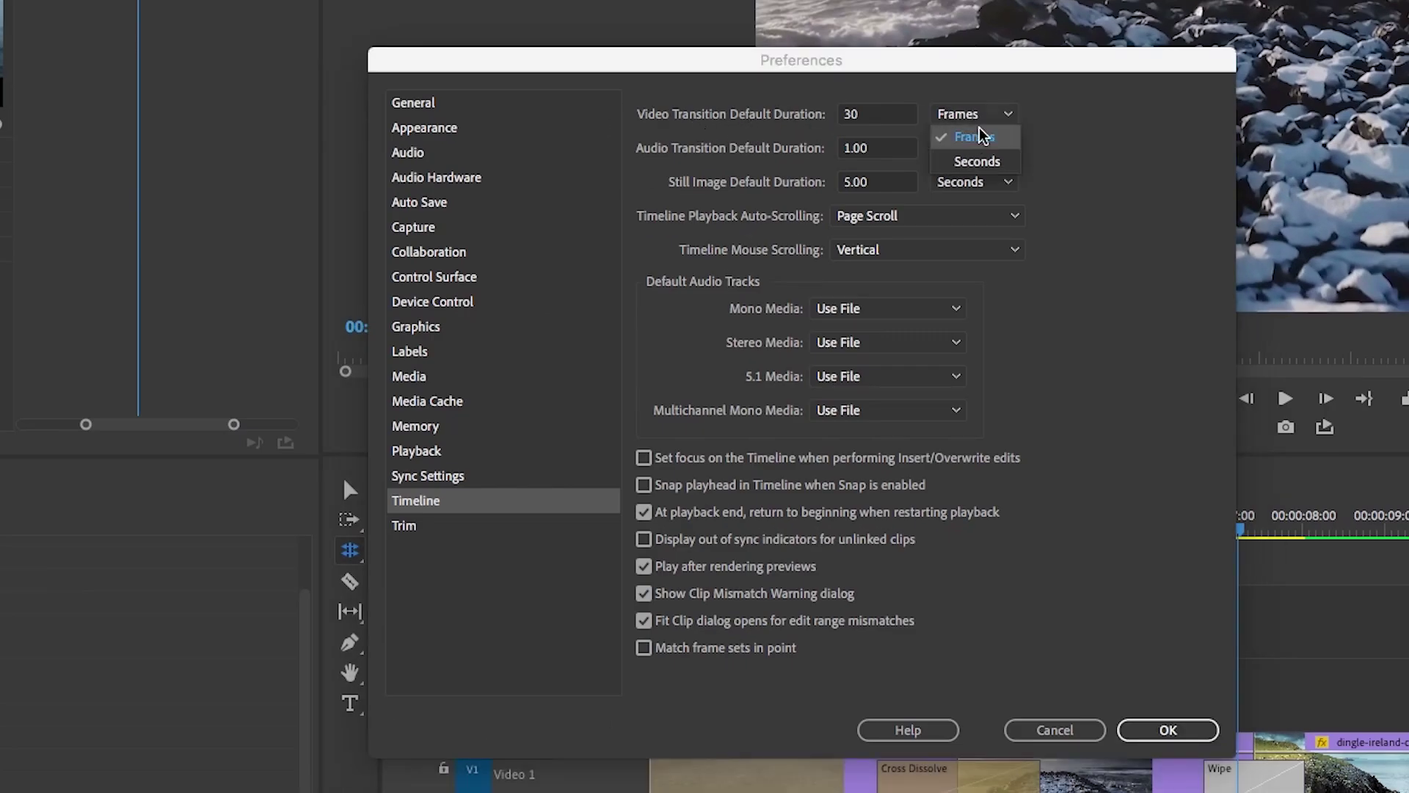
left_click(977, 162)
left_click(851, 116)
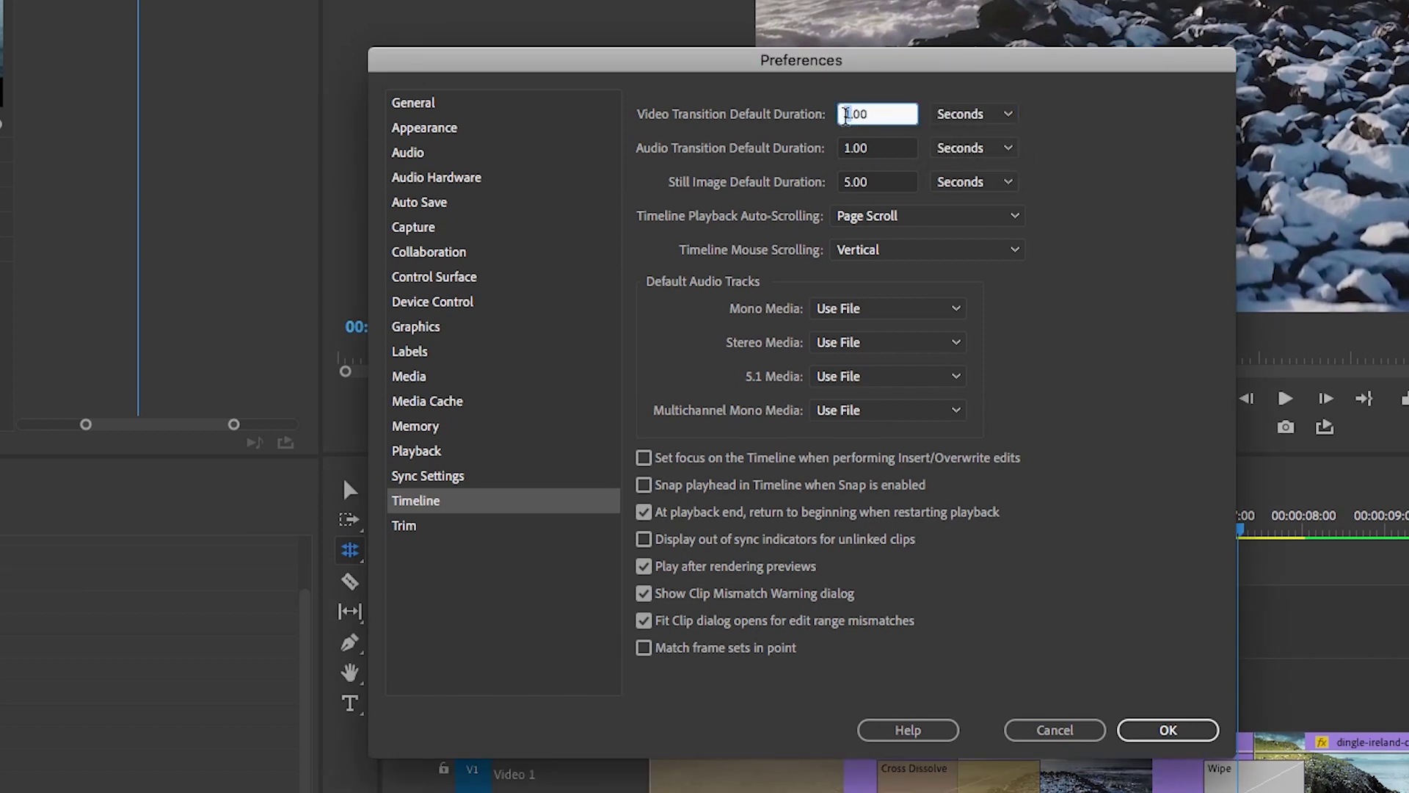
type("2")
key("Tab")
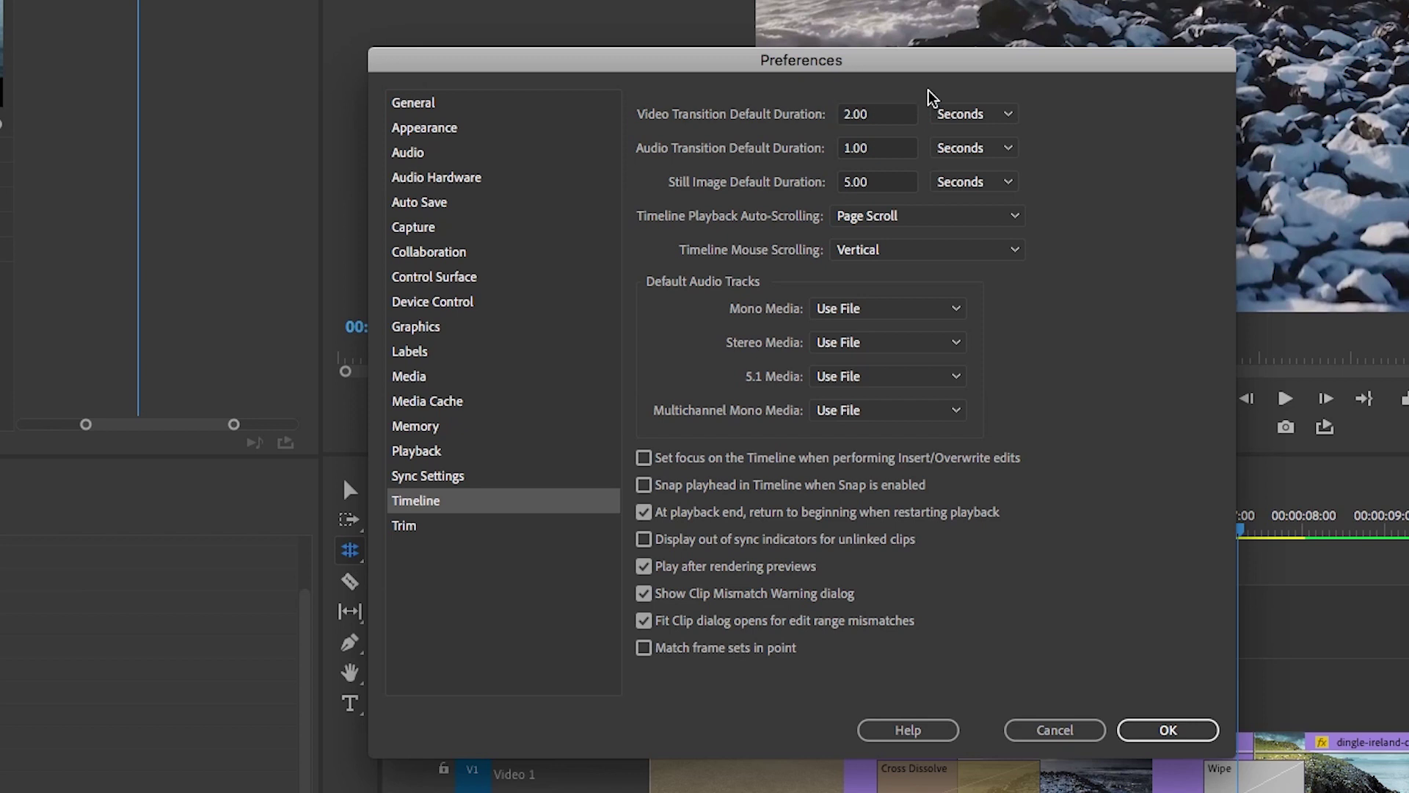
left_click(1007, 118)
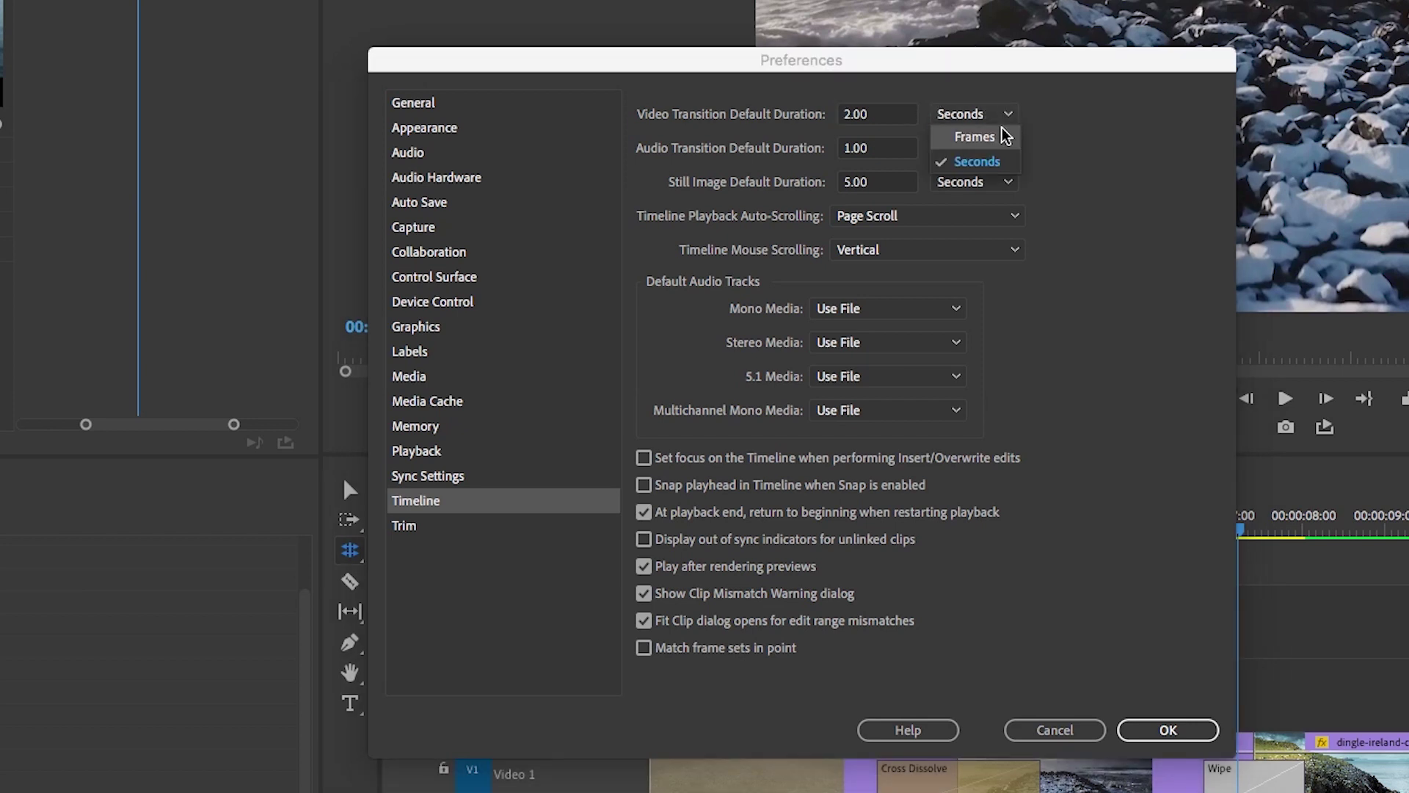
left_click(1094, 136)
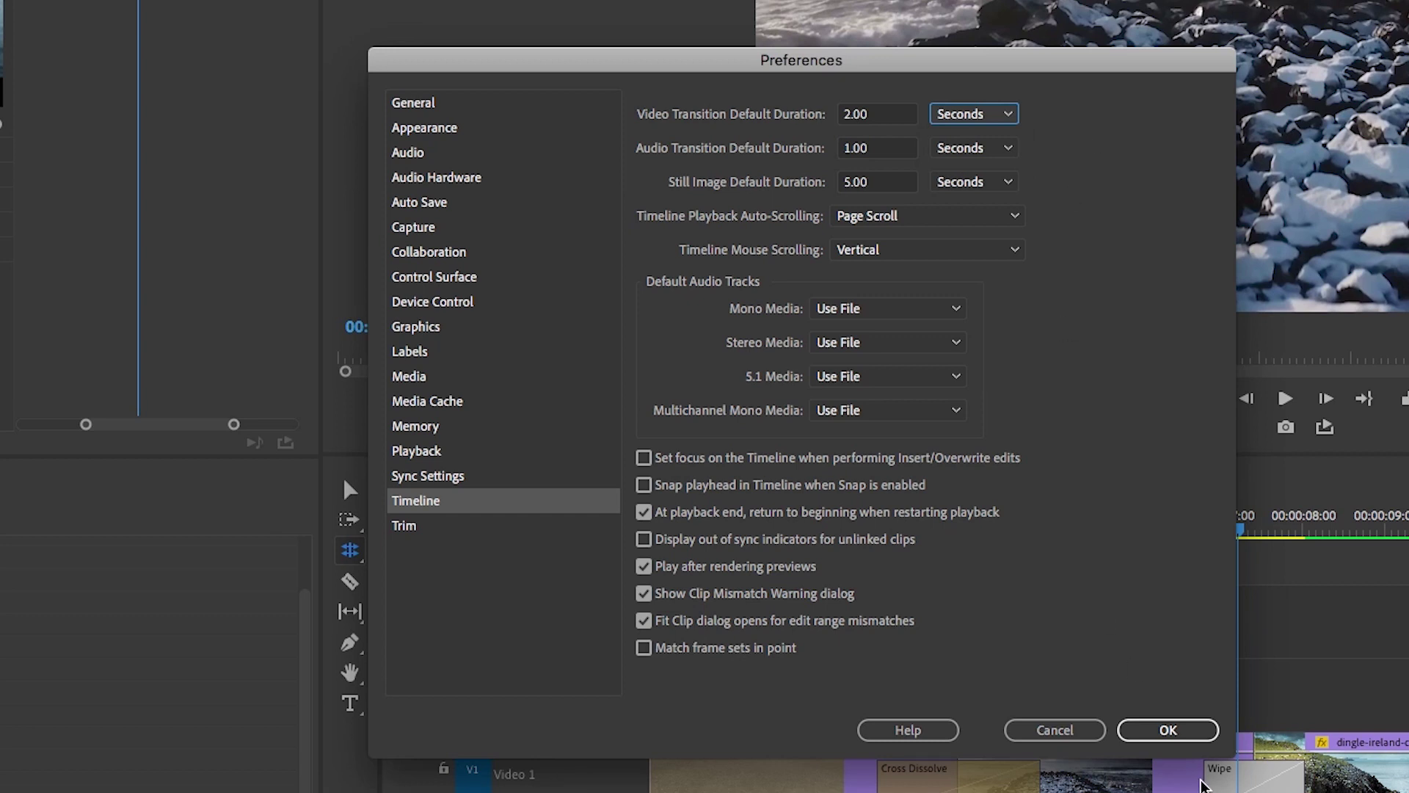
left_click(1168, 729)
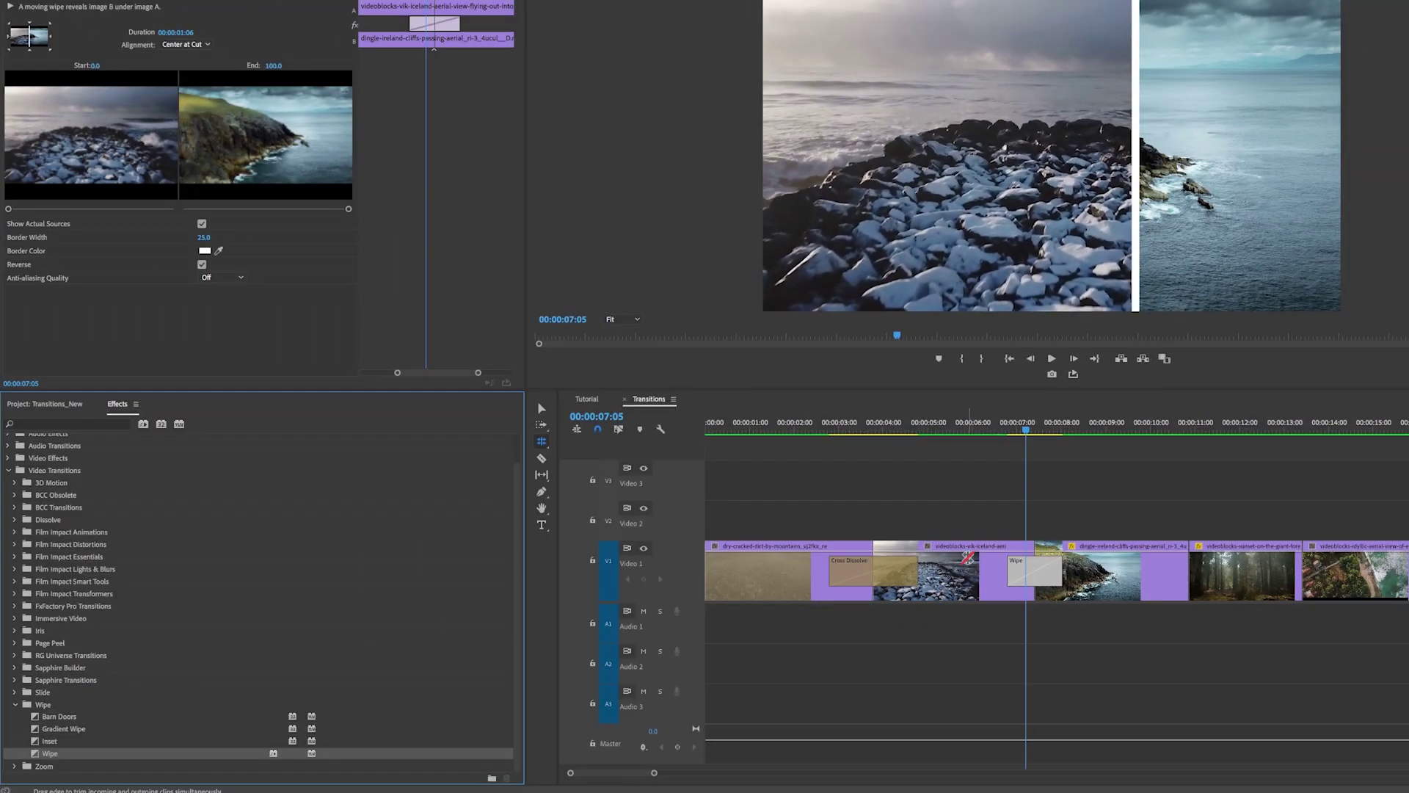
Drag Dip to Black from the Dissolve group onto the cliffs–forest cut and inspect the transitions.
left_click(15, 520)
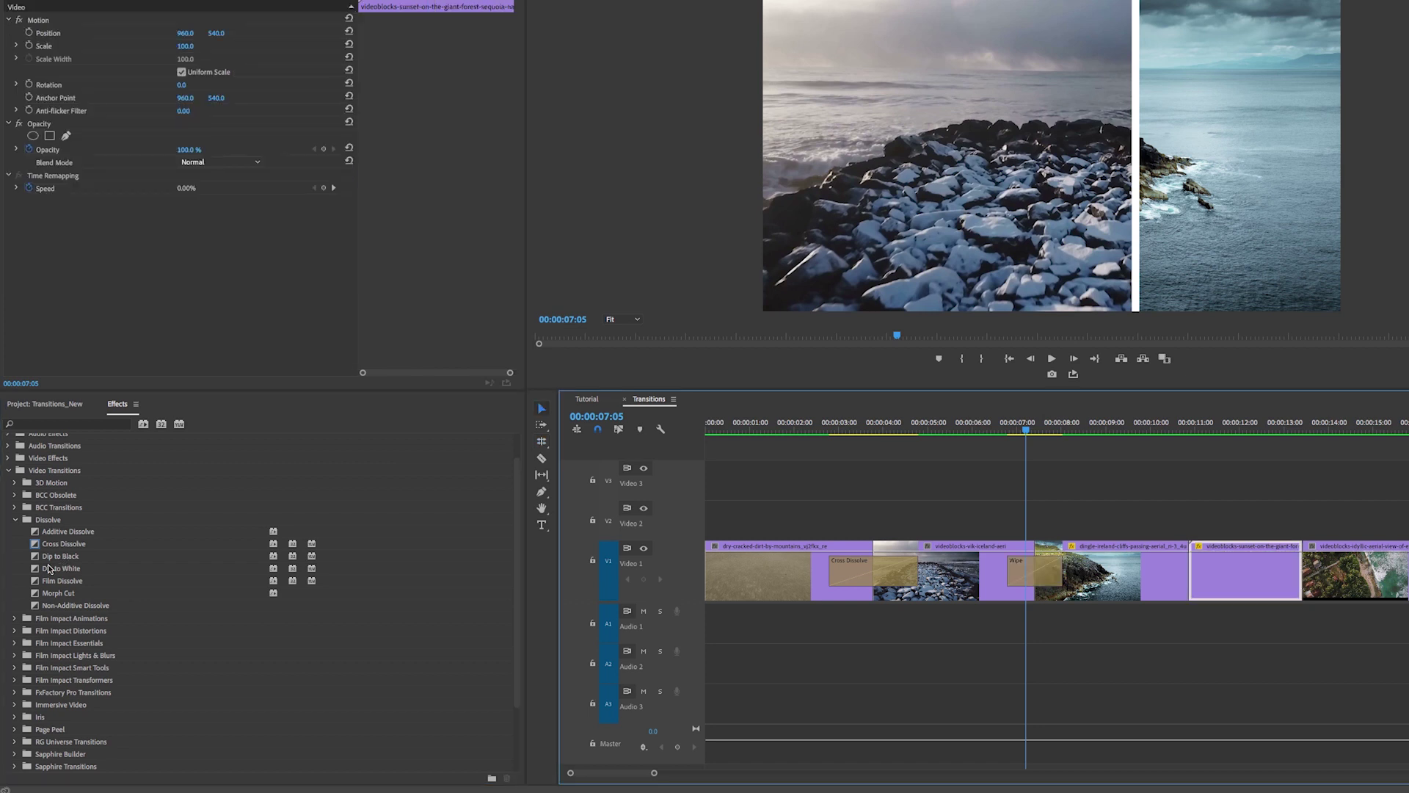
left_click(46, 557)
left_click_drag(158, 557, 1200, 575)
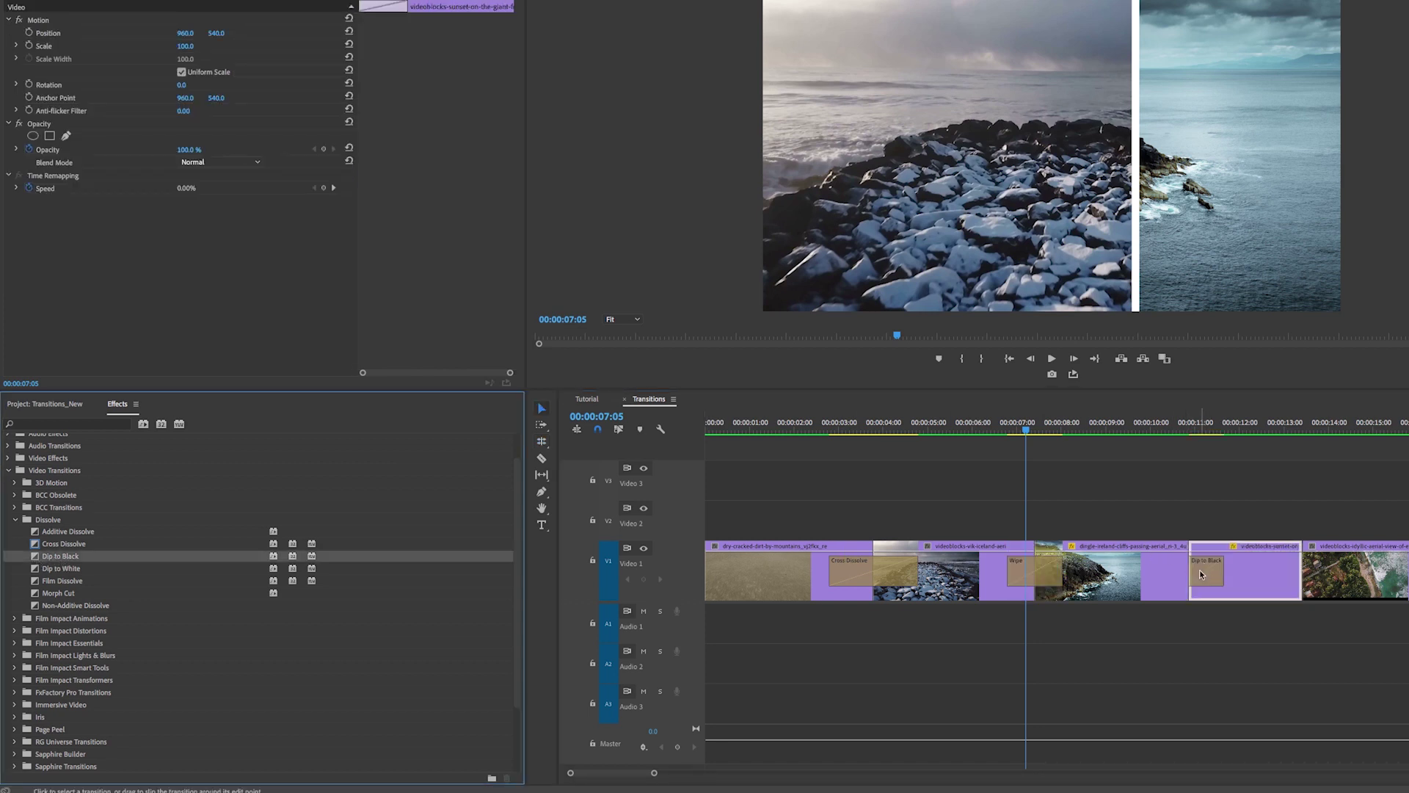
left_click(1037, 577)
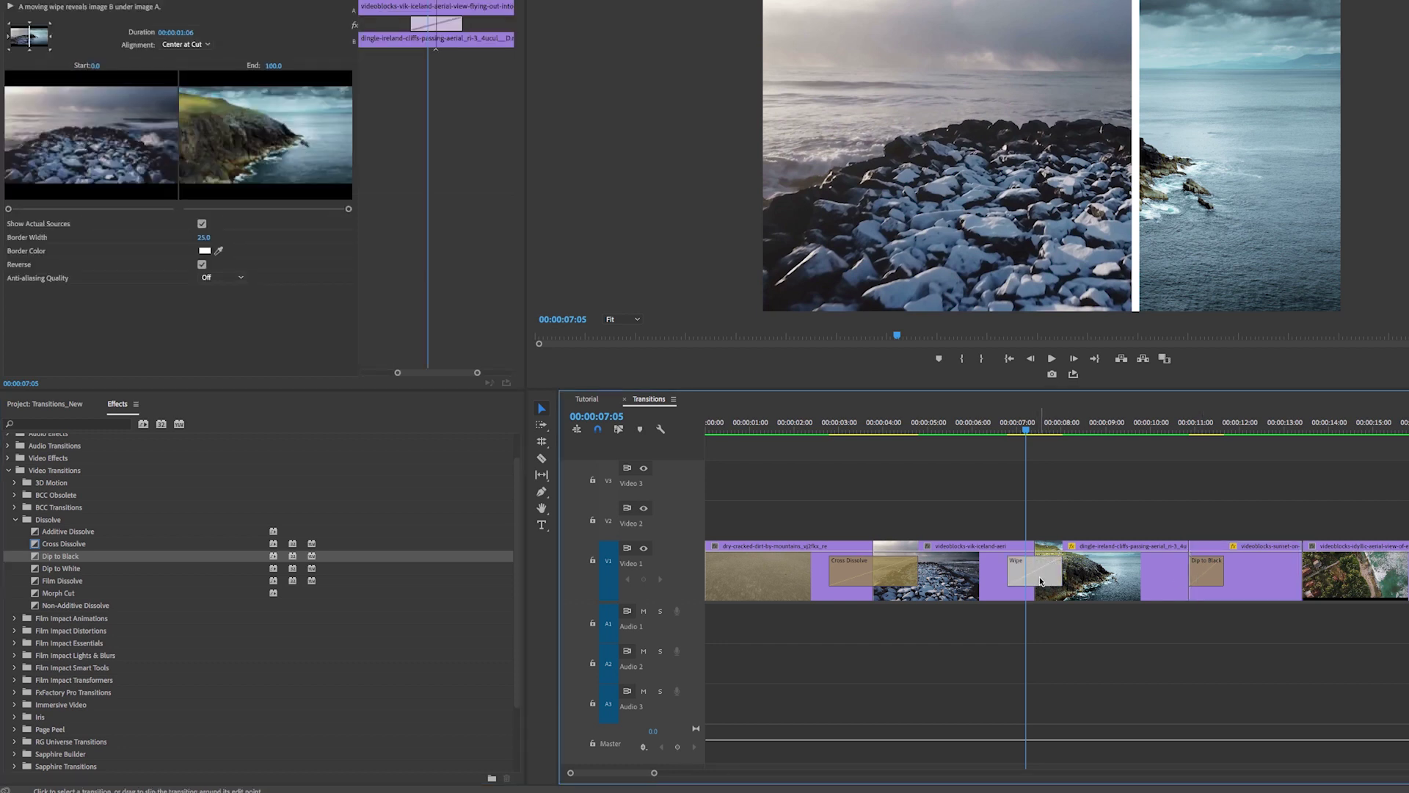
left_click(1206, 577)
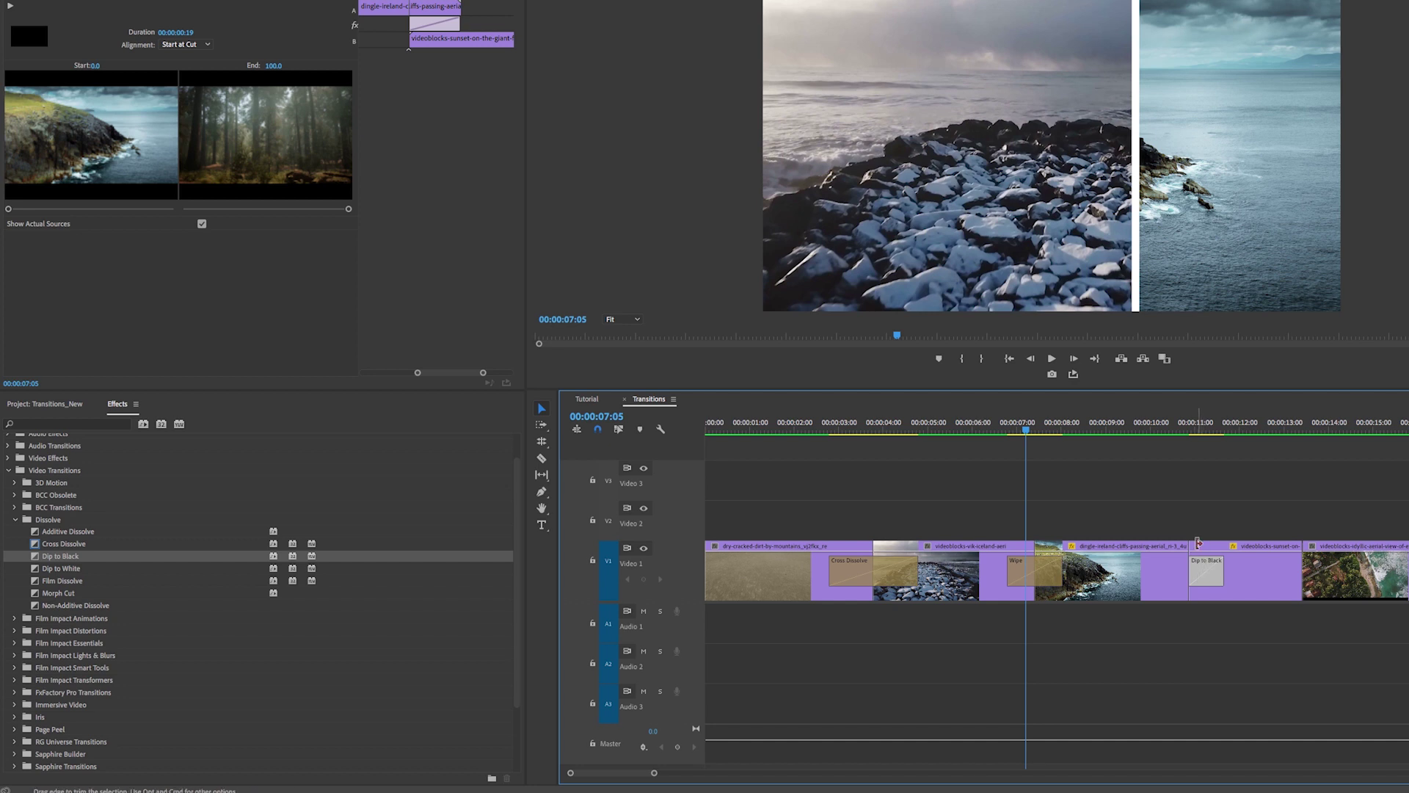
Move the sunset forest clip onto Video 1, add Dip to Black at its cut, and check alignment.
left_click(1209, 548)
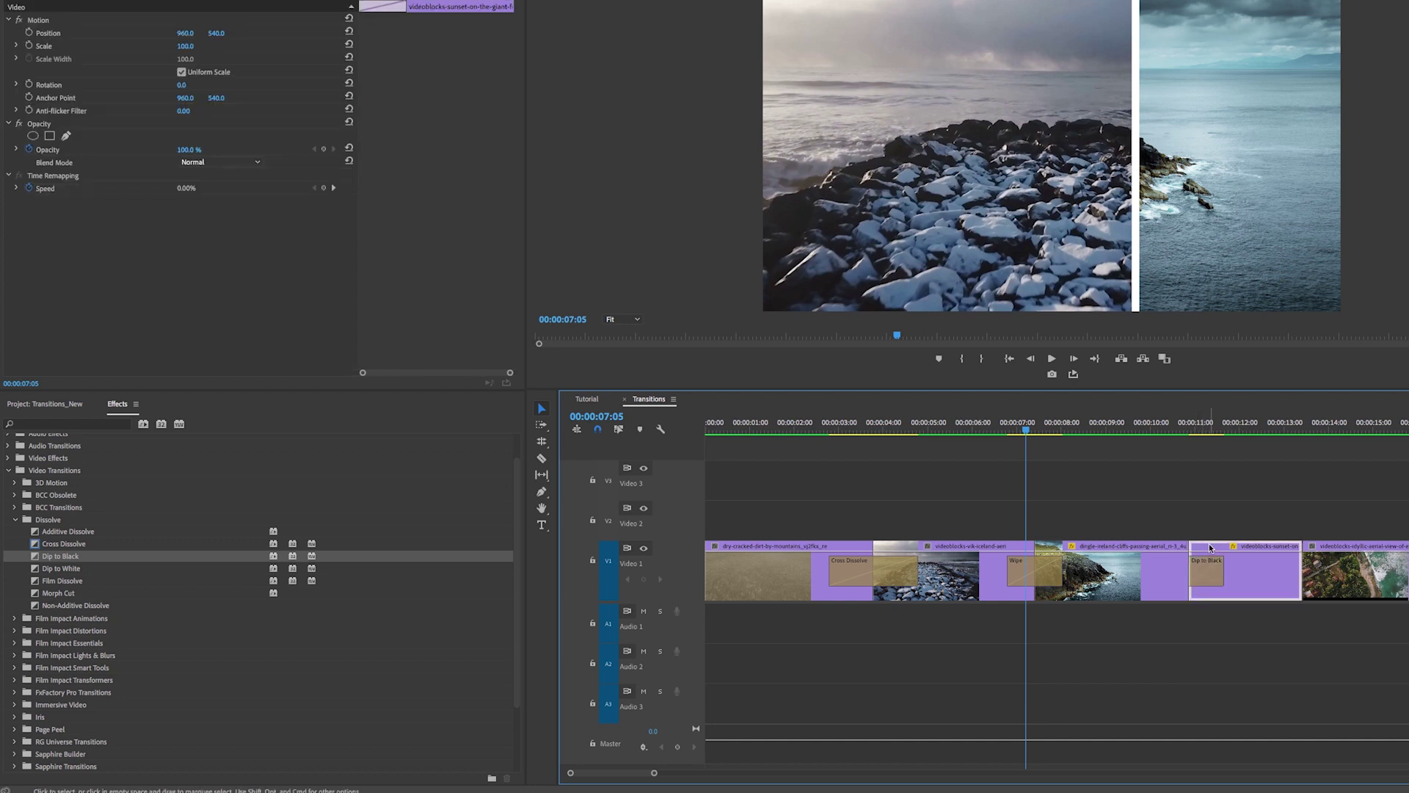
left_click_drag(1210, 548, 1161, 499)
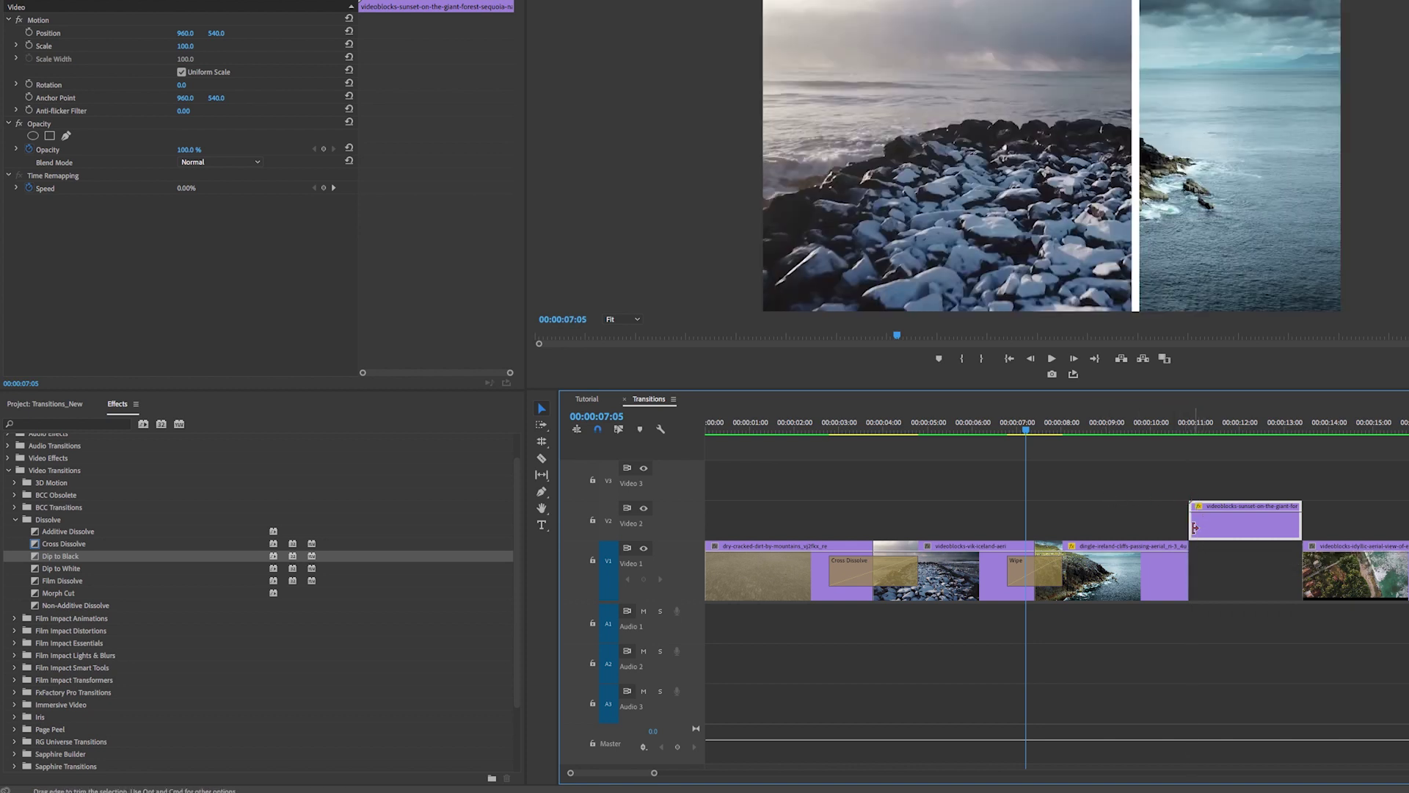
left_click_drag(1207, 530, 1208, 568)
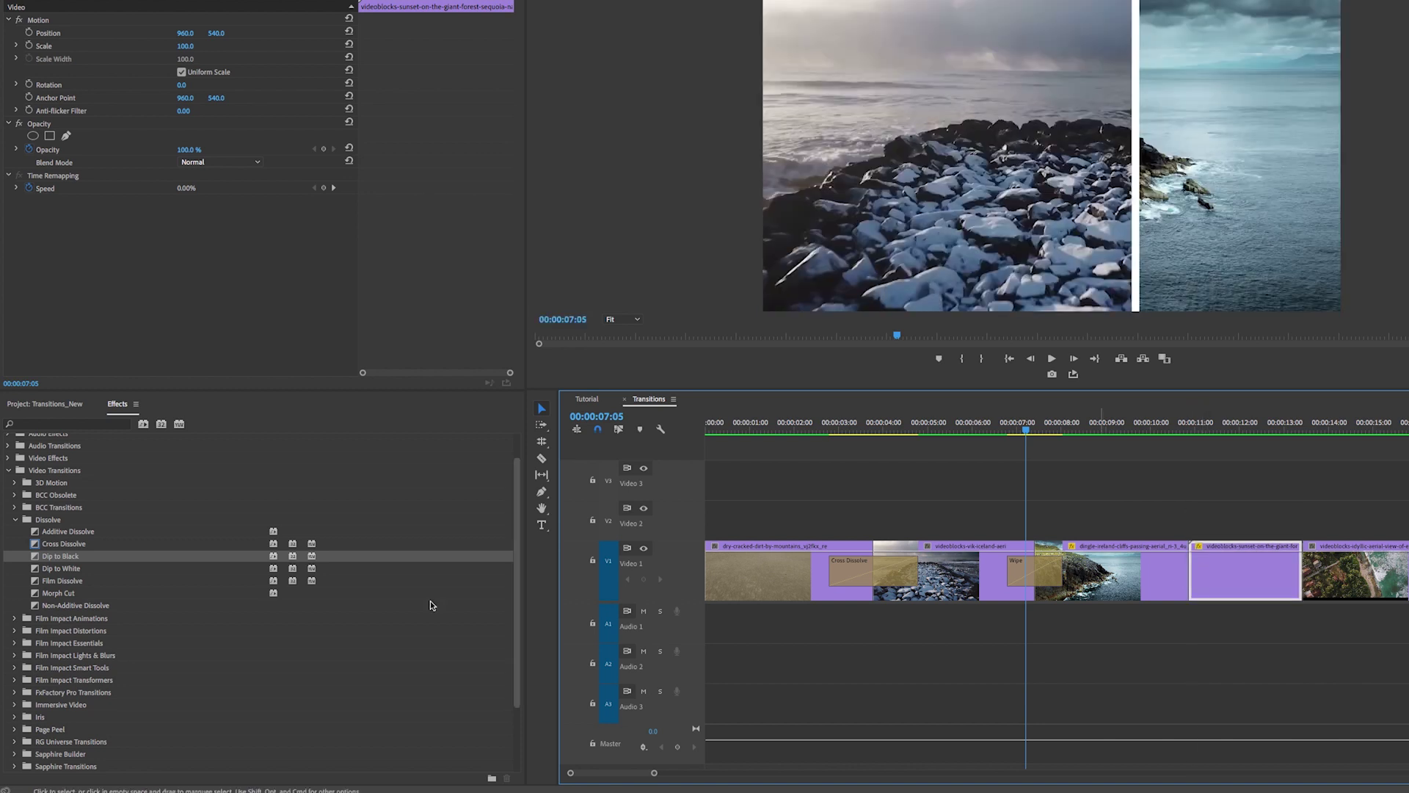
left_click_drag(60, 555, 1205, 577)
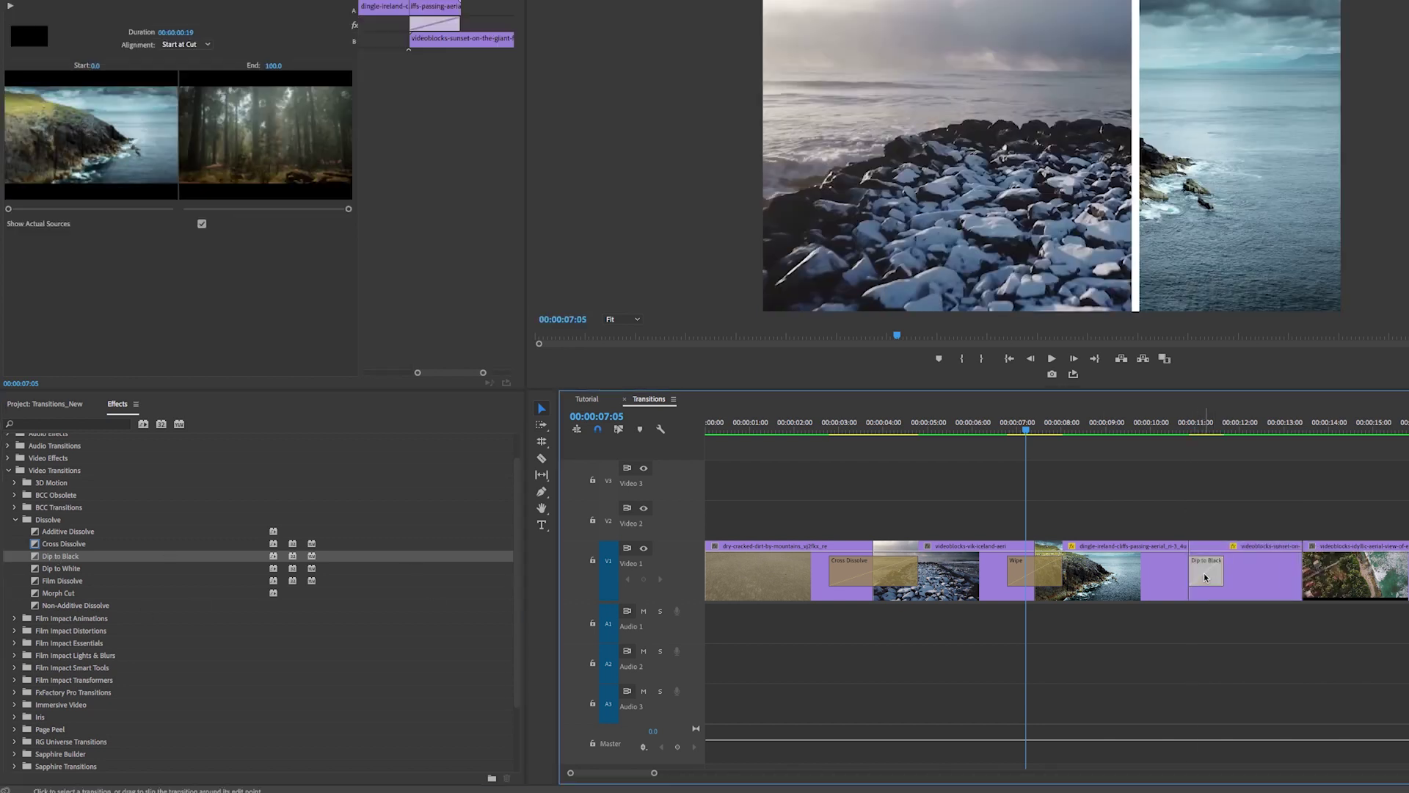
left_click(171, 49)
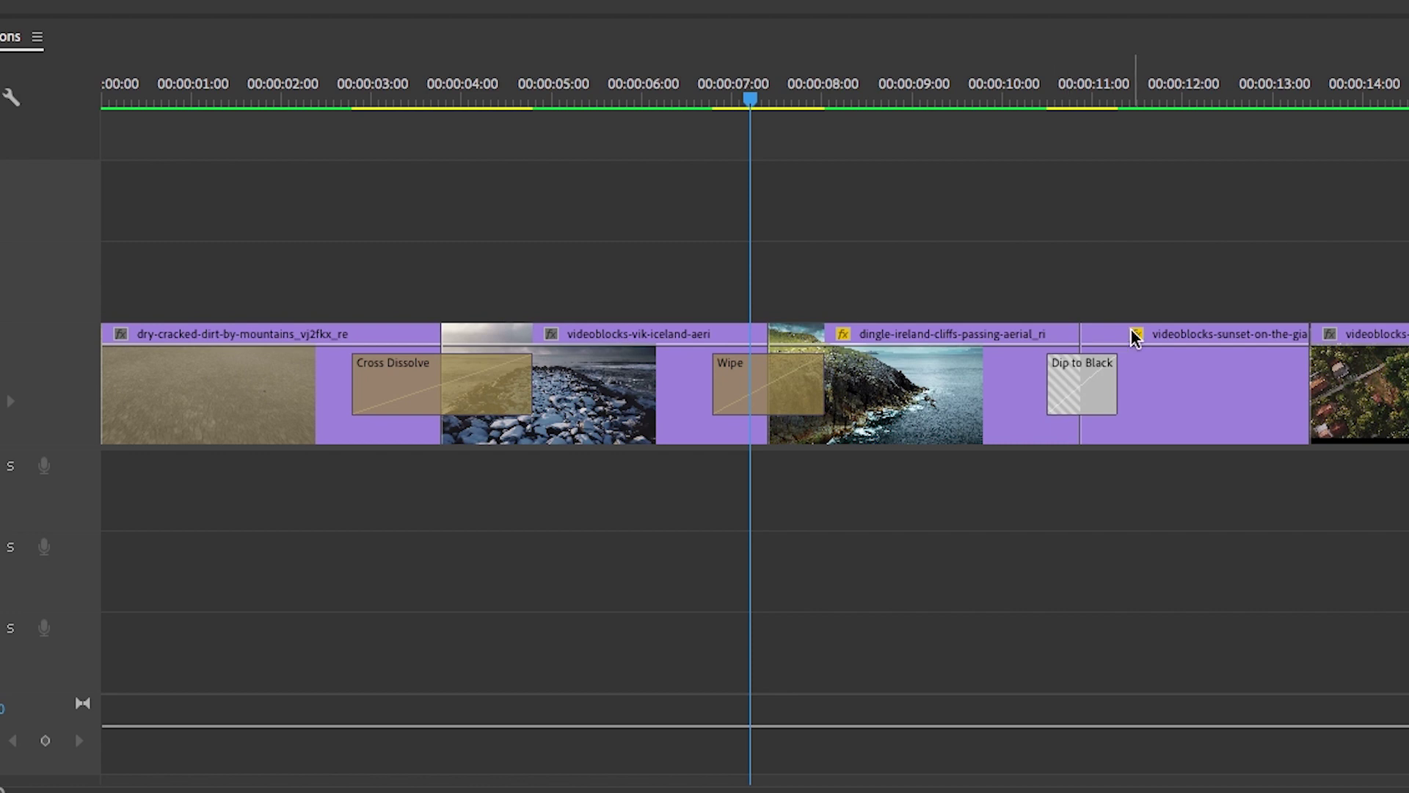
Delete the Dip to Black transition before the forest clip.
left_click(1102, 339)
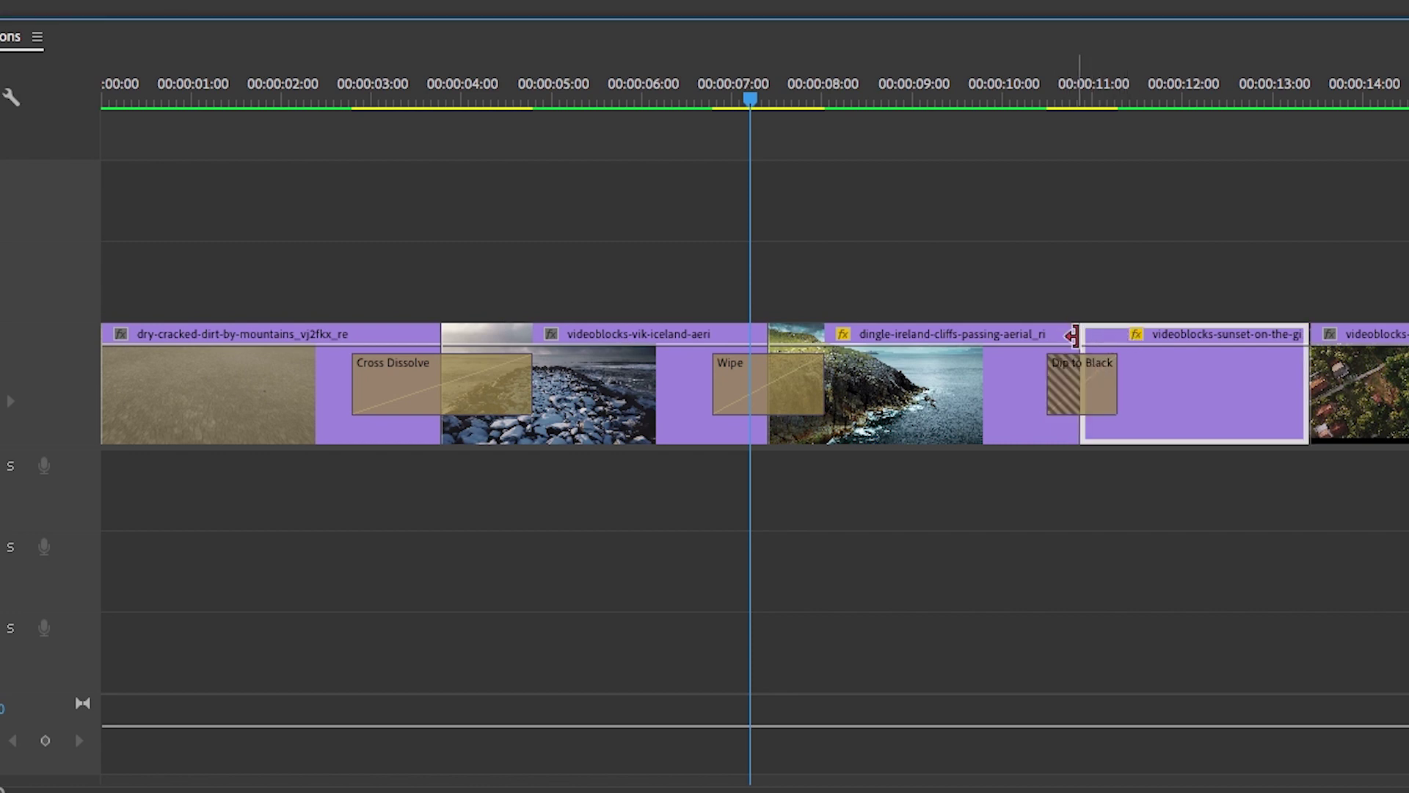
left_click(1085, 395)
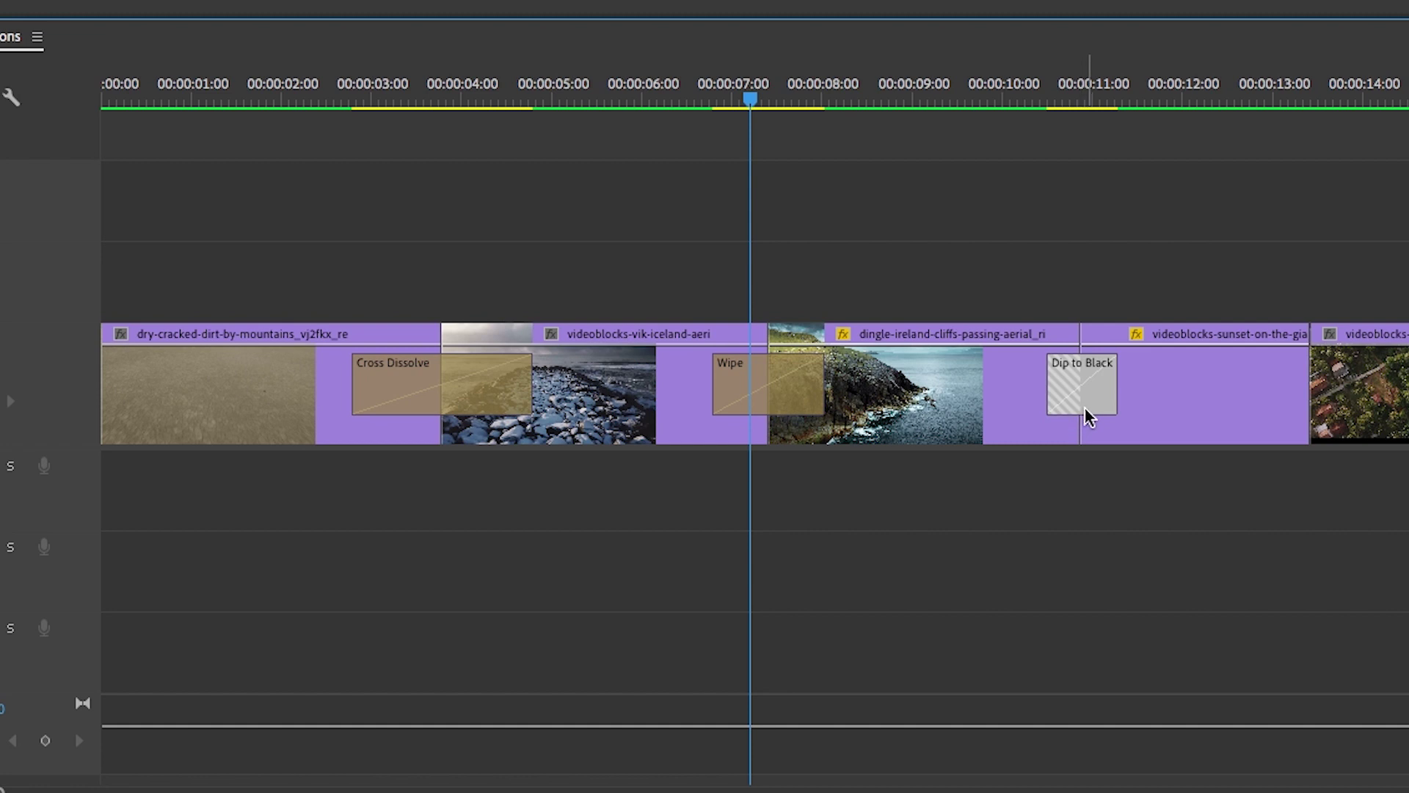
key("Delete")
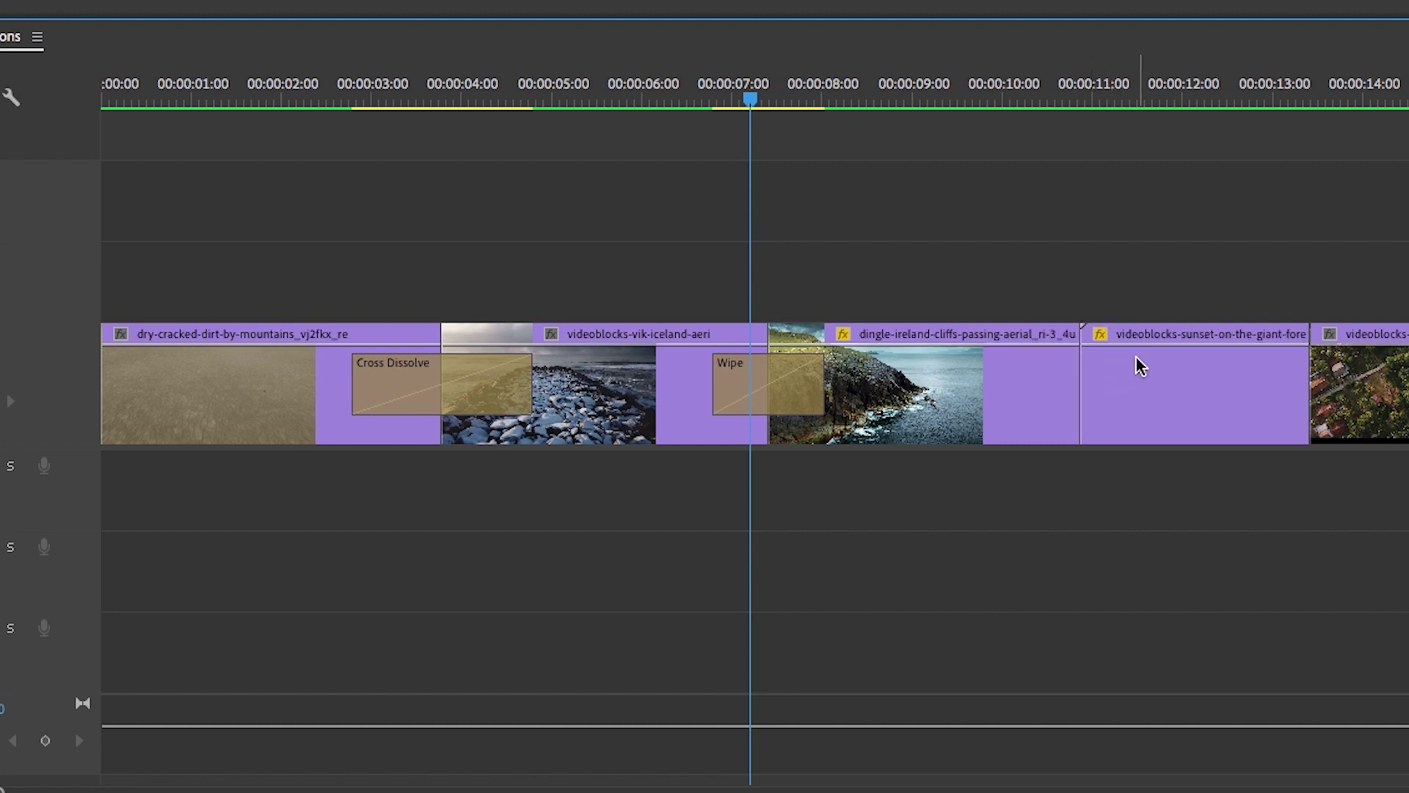
Re-seat the forest clip on V1 after the cliffs, re-add Dip to Black, and preview the cut.
mouse_move(1138, 364)
left_mouse_down()
mouse_move(1109, 277)
mouse_move(1141, 283)
mouse_move(1172, 359)
mouse_move(1120, 371)
left_mouse_up()
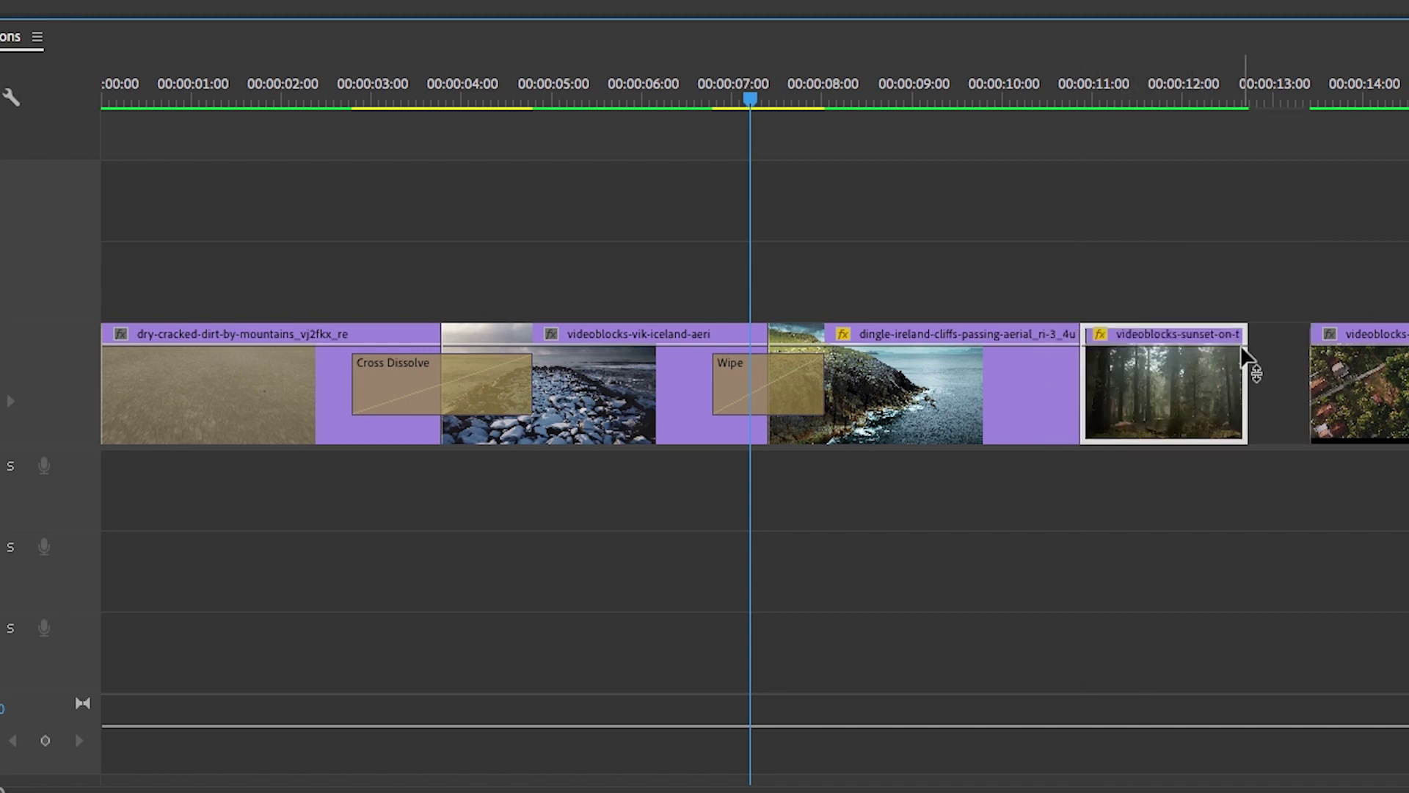
left_click_drag(1245, 330, 1314, 323)
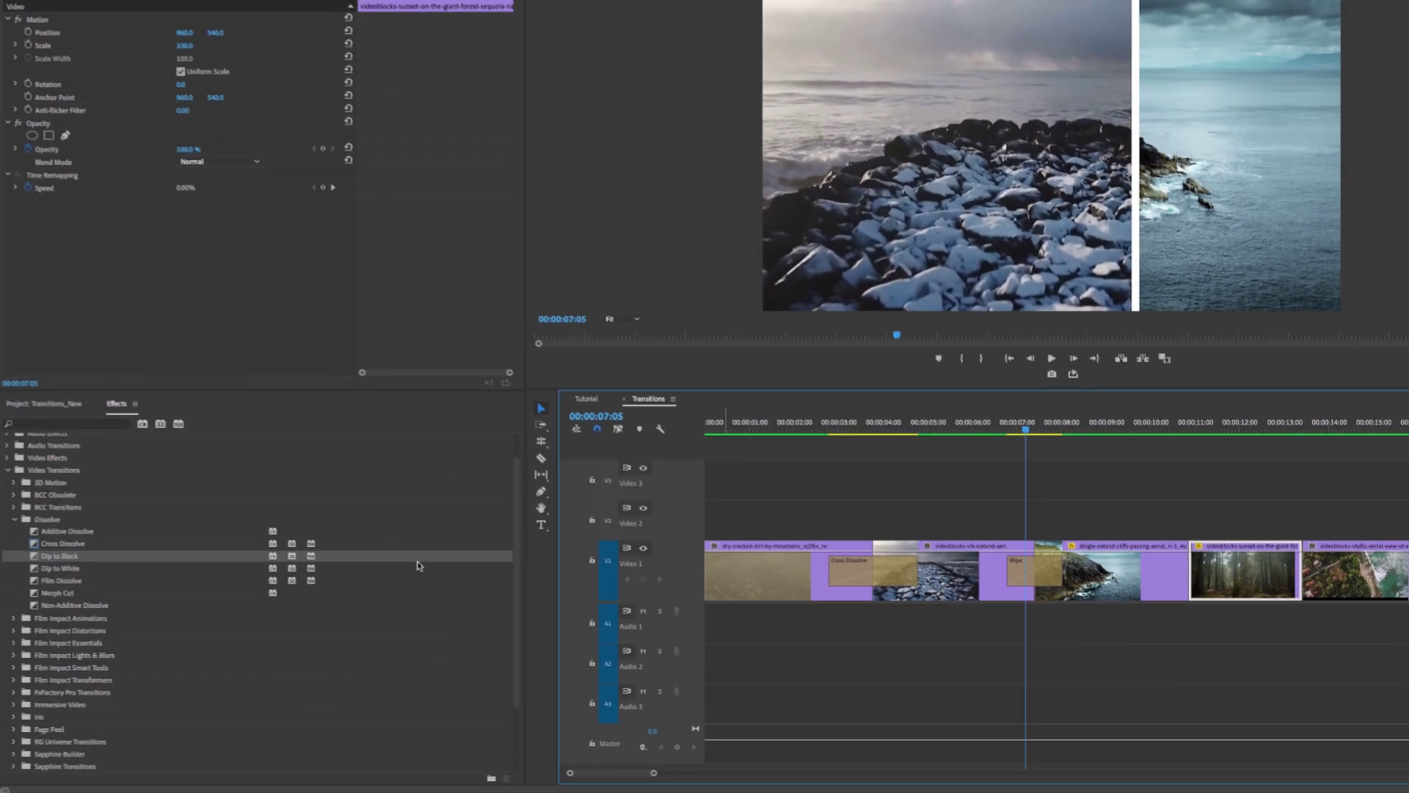
left_click_drag(64, 559, 1177, 577)
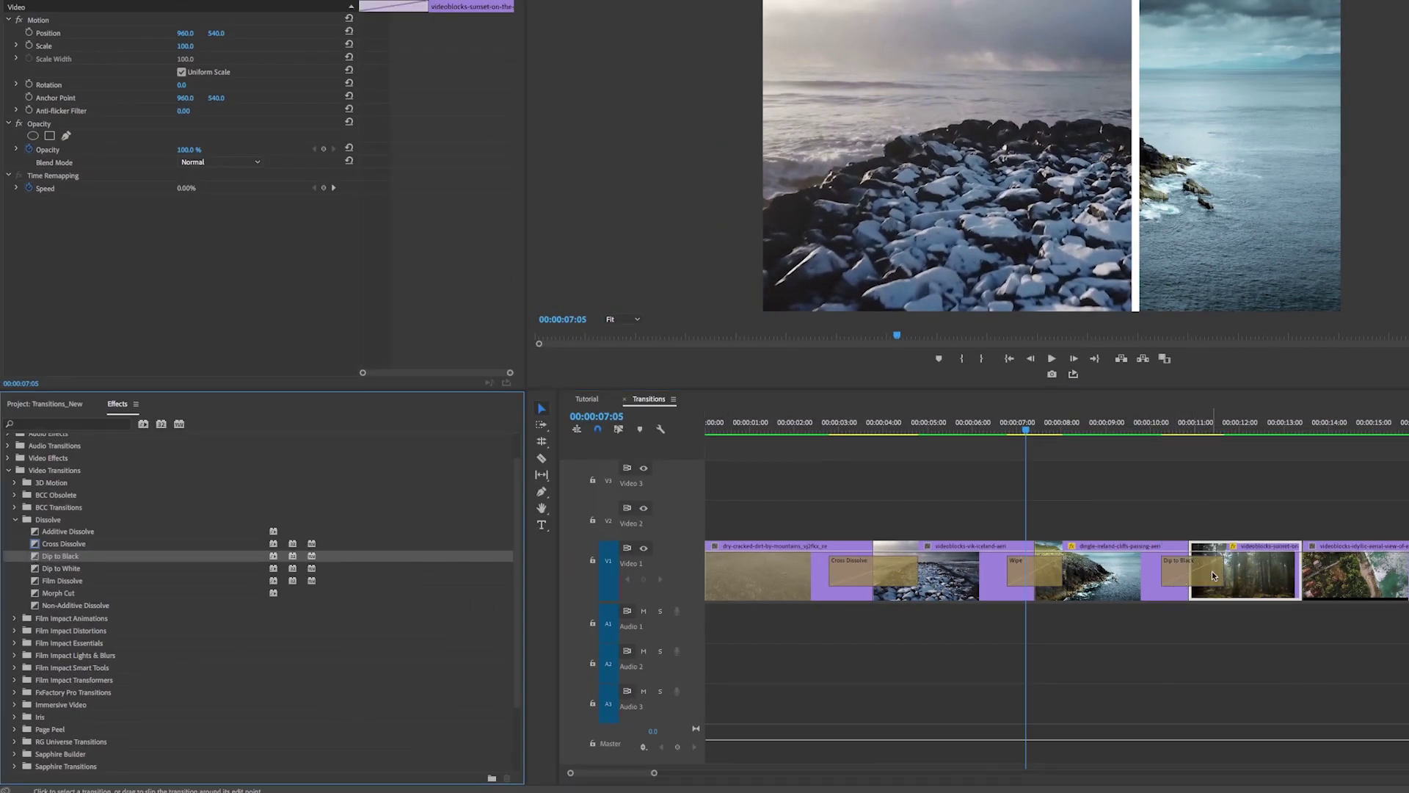
left_click_drag(1150, 432, 1232, 454)
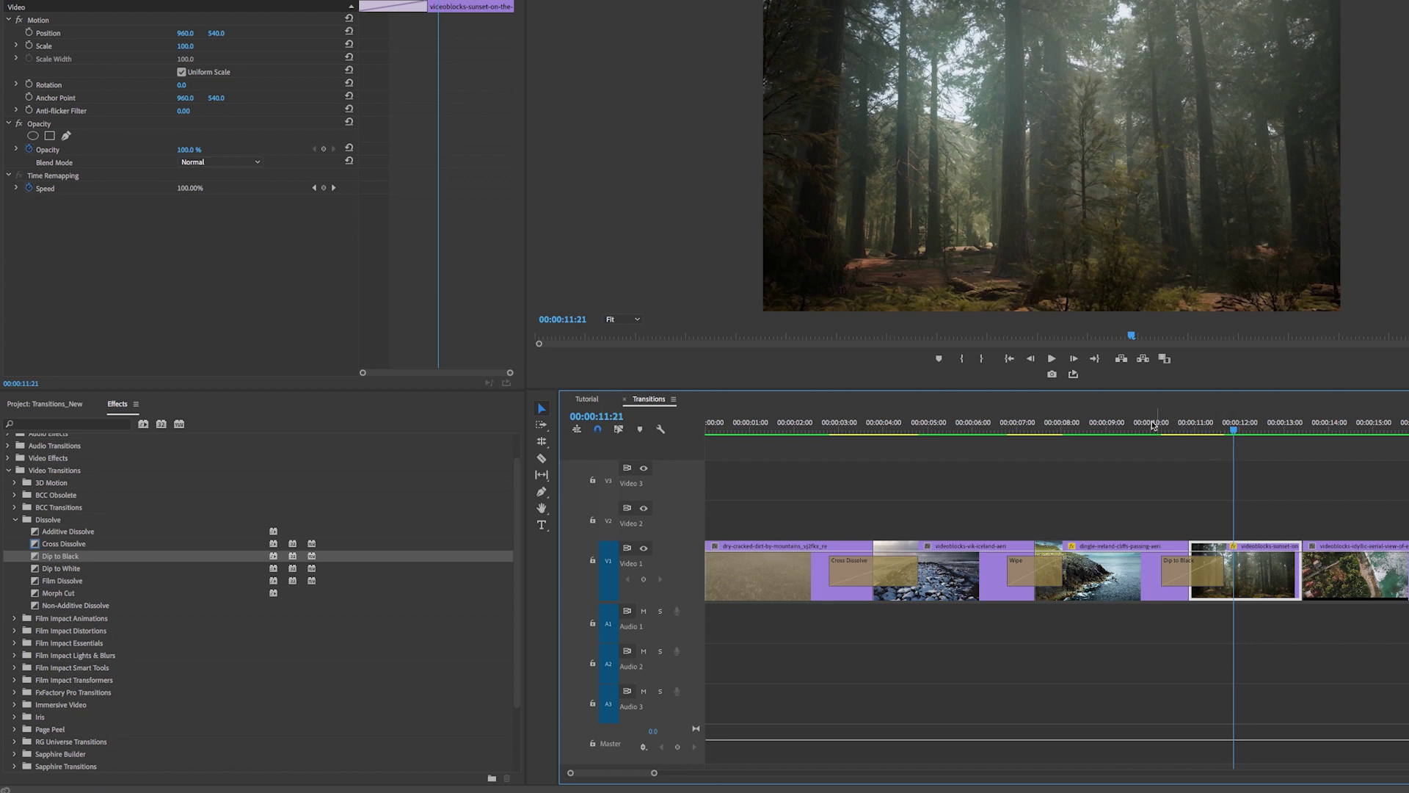
Scrub through the Dip to Black into the forest clip, then zoom the timeline out.
left_click_drag(1154, 425, 1227, 445)
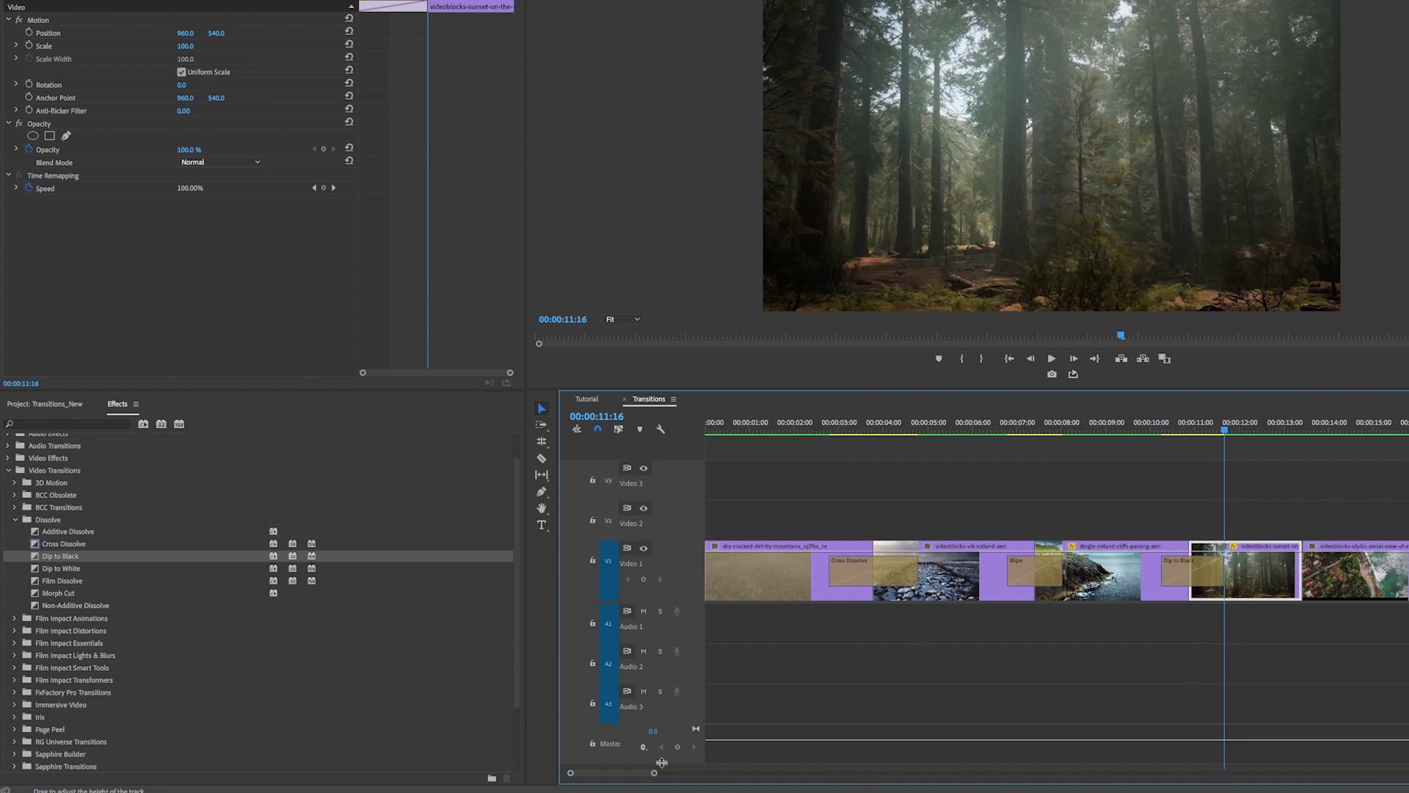
left_click_drag(654, 774, 668, 777)
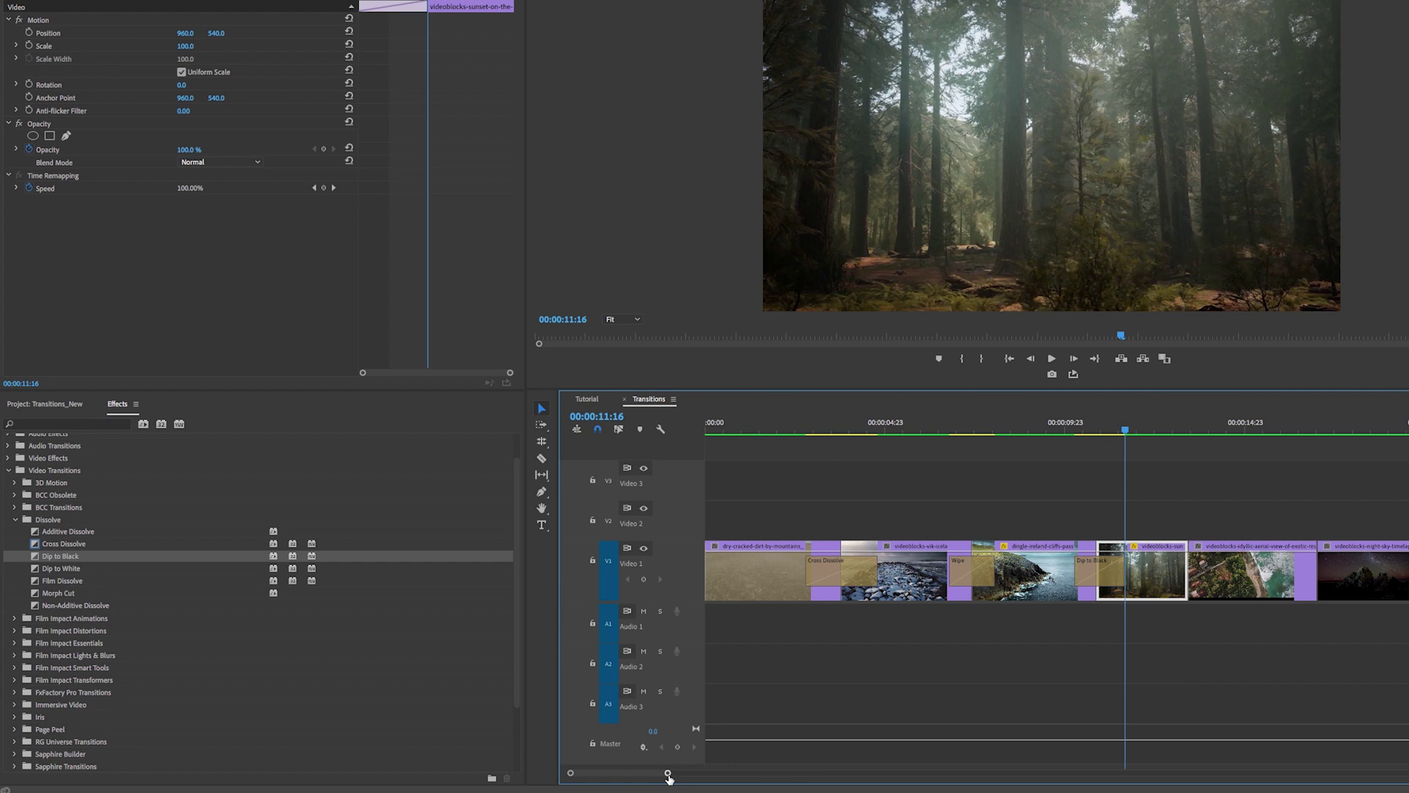
left_click(70, 405)
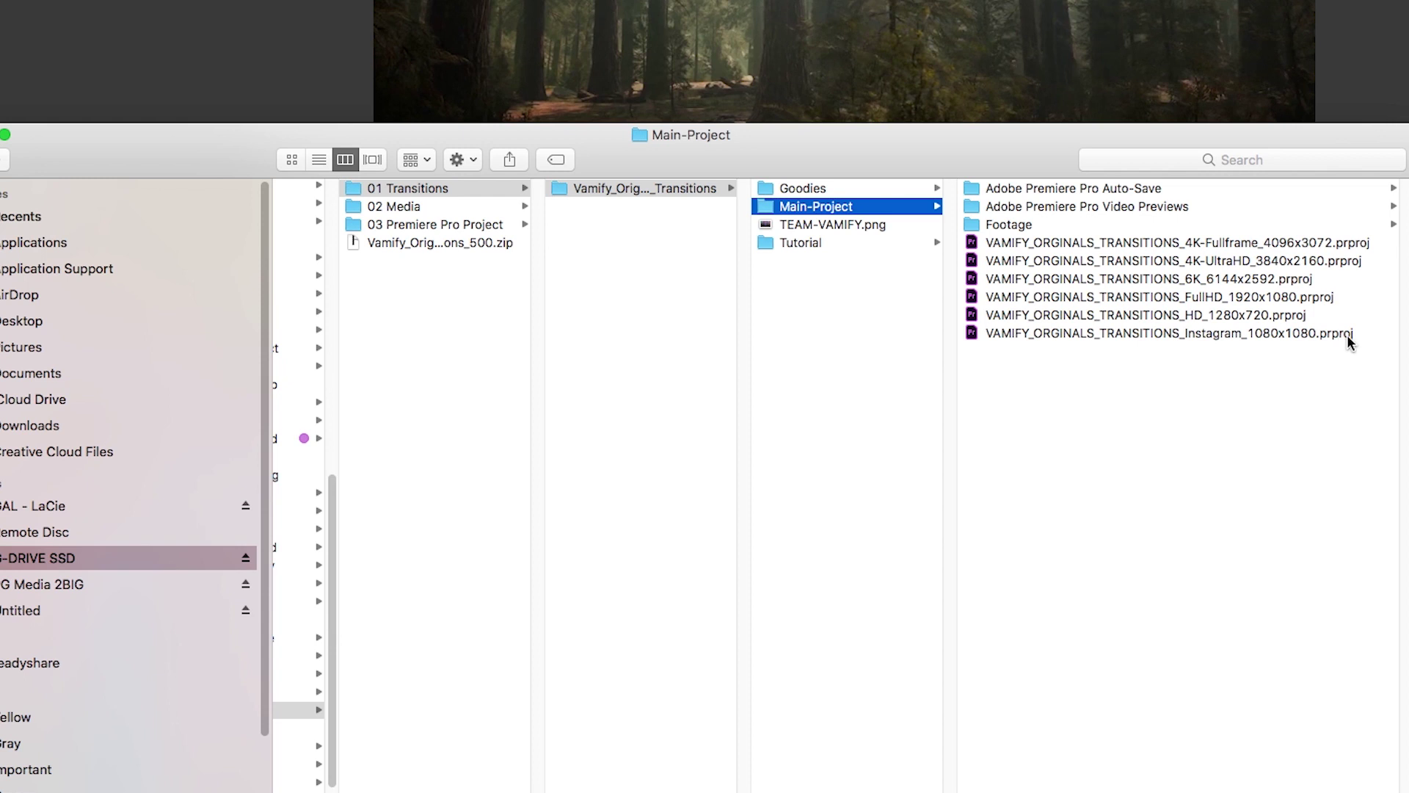
Drag VAMIFY_ORGINALS_TRANSITIONS_FullHD_1920x1080.prproj from Finder into Premiere's Project panel.
left_click(1049, 297)
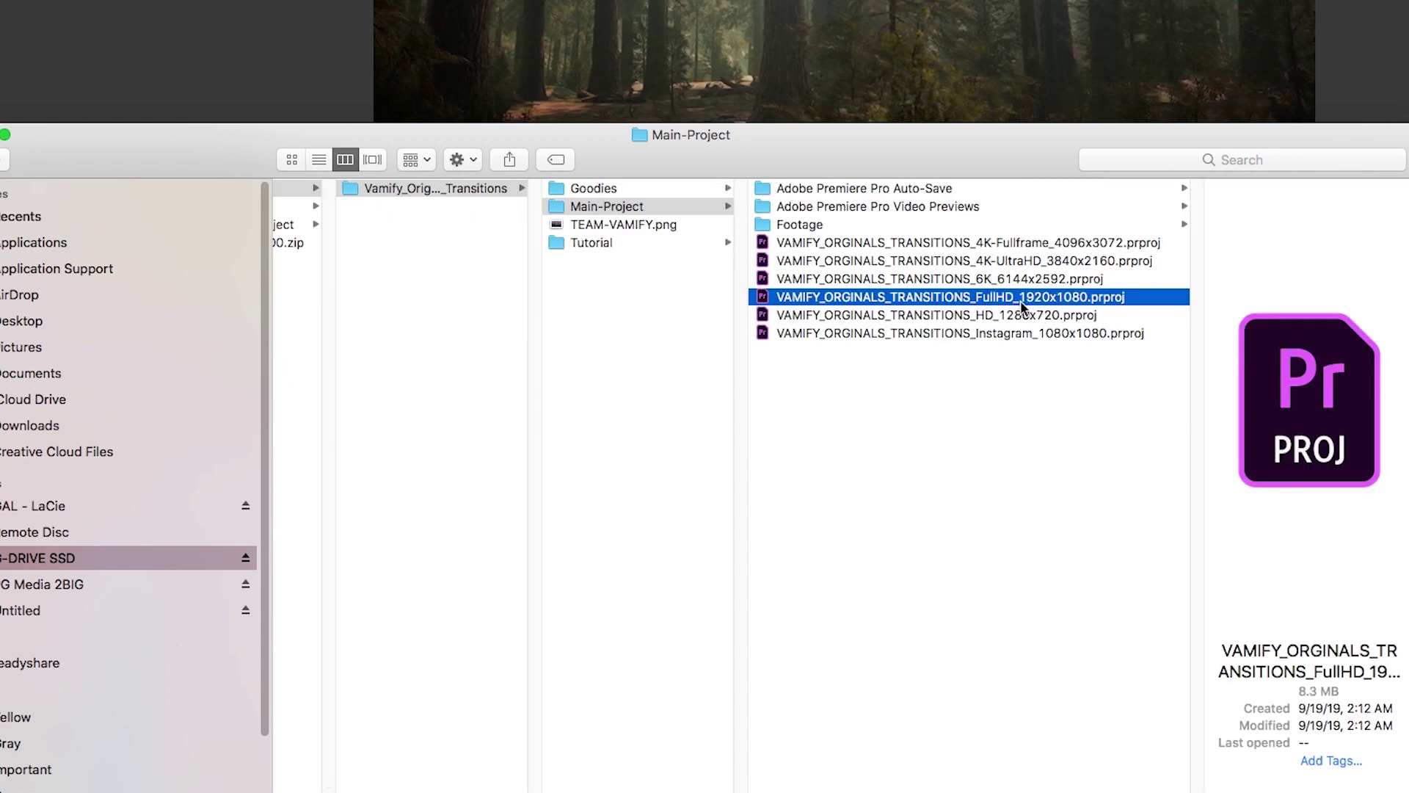
left_click_drag(951, 305, 167, 620)
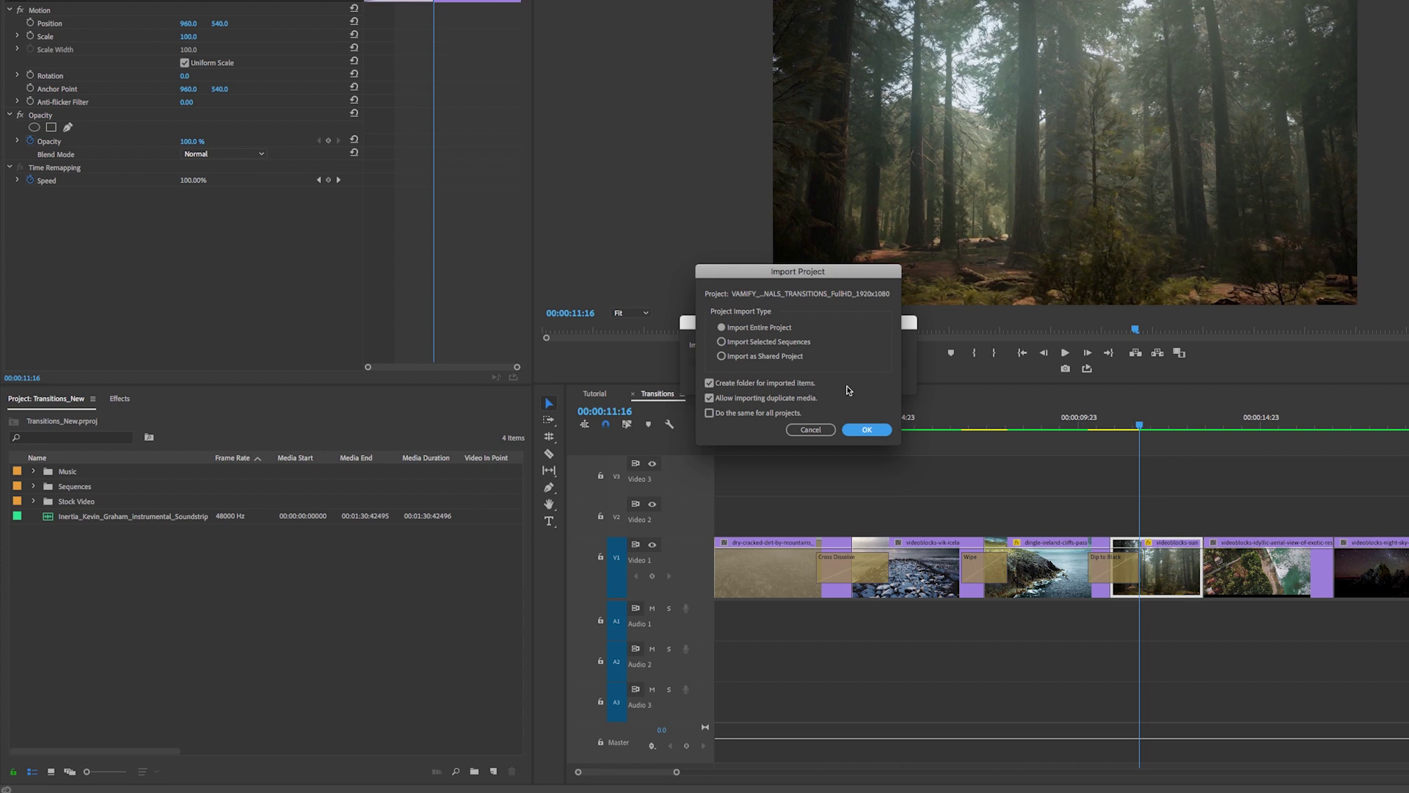
Confirm the Import Project dialog with Import Entire Project.
key("Return")
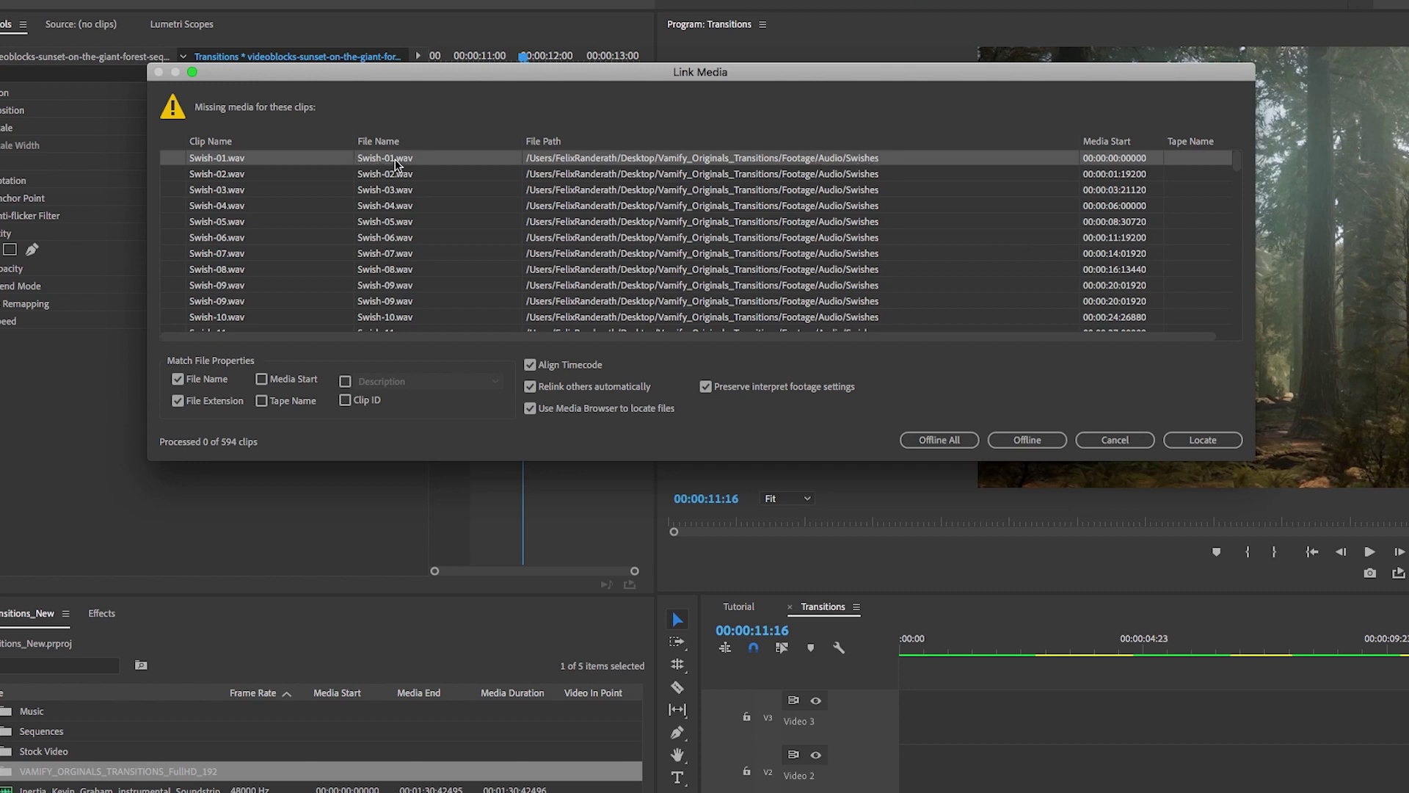
Locate the missing Swish-01.wav, browsing Vamify > 01 Transitions > Vamify_Originals_Transitions > Main-Project.
left_click(1202, 442)
scroll(763, 598, "down", 3)
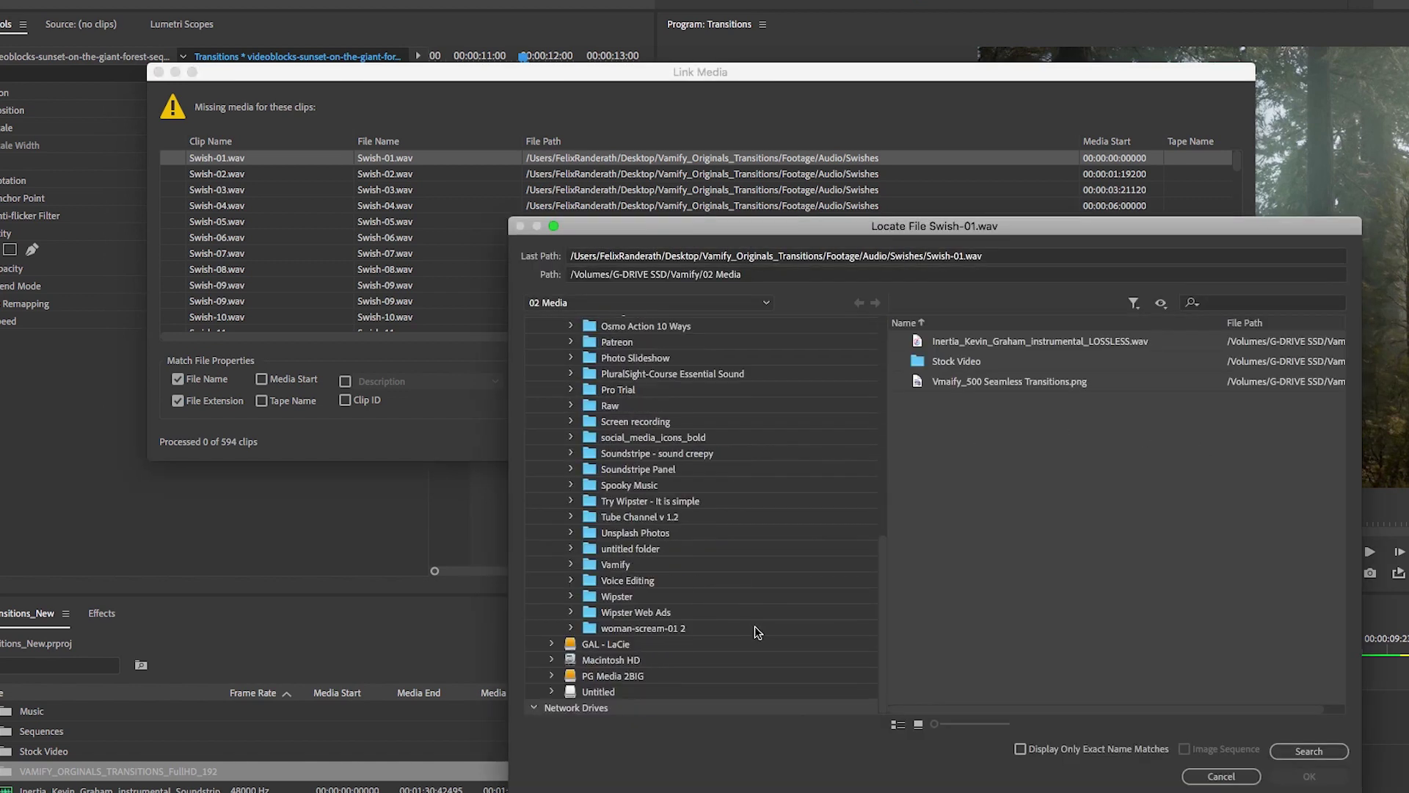
left_click(620, 567)
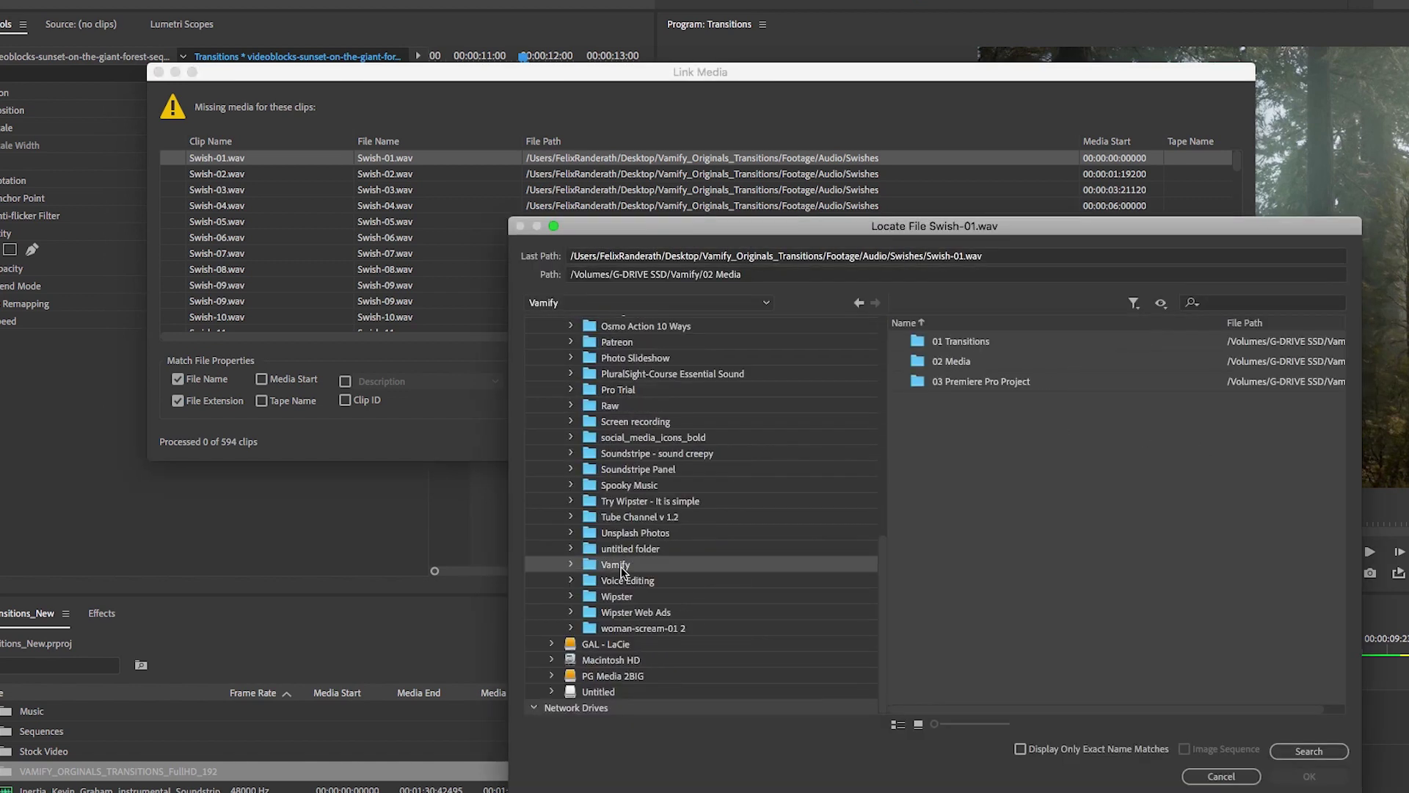
double_click(944, 343)
double_click(944, 343)
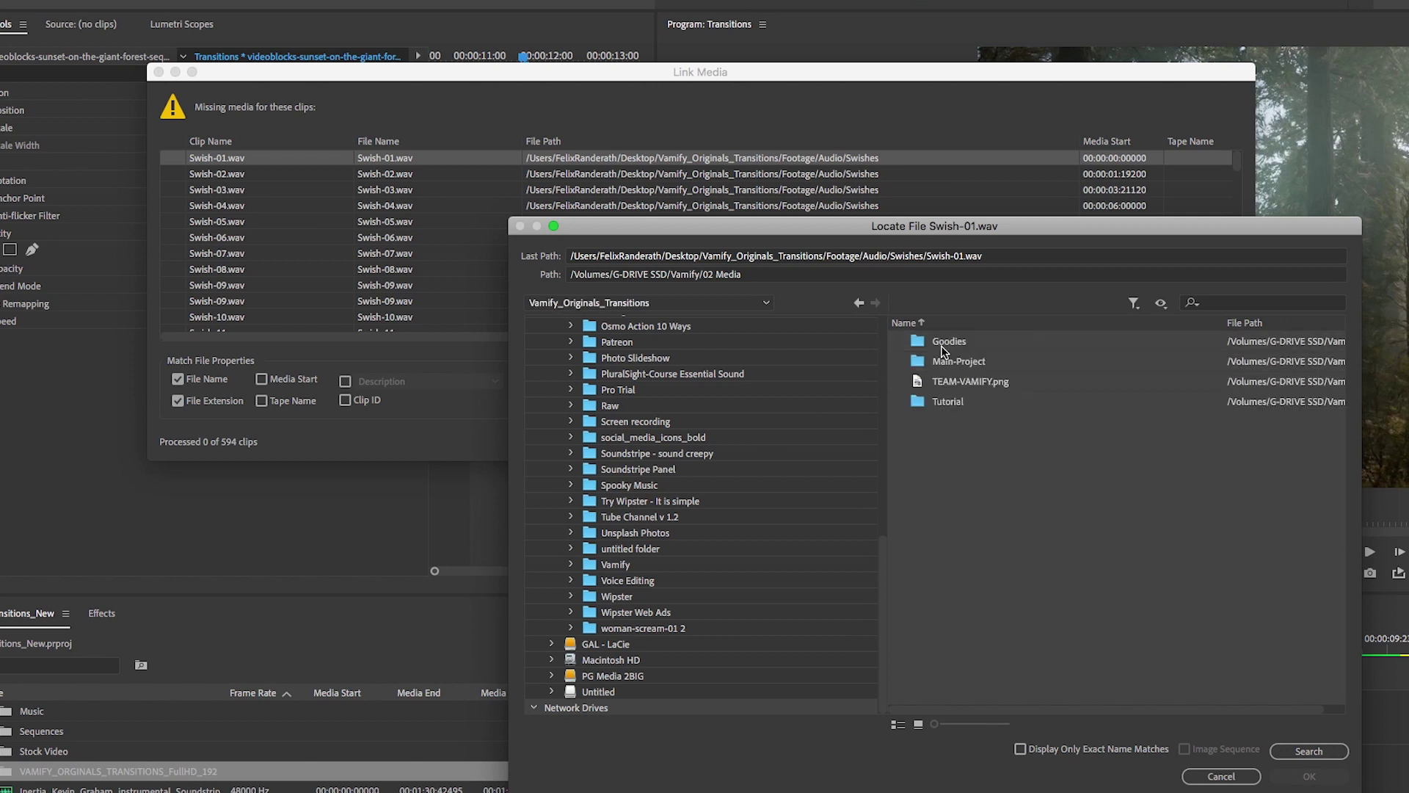
double_click(941, 363)
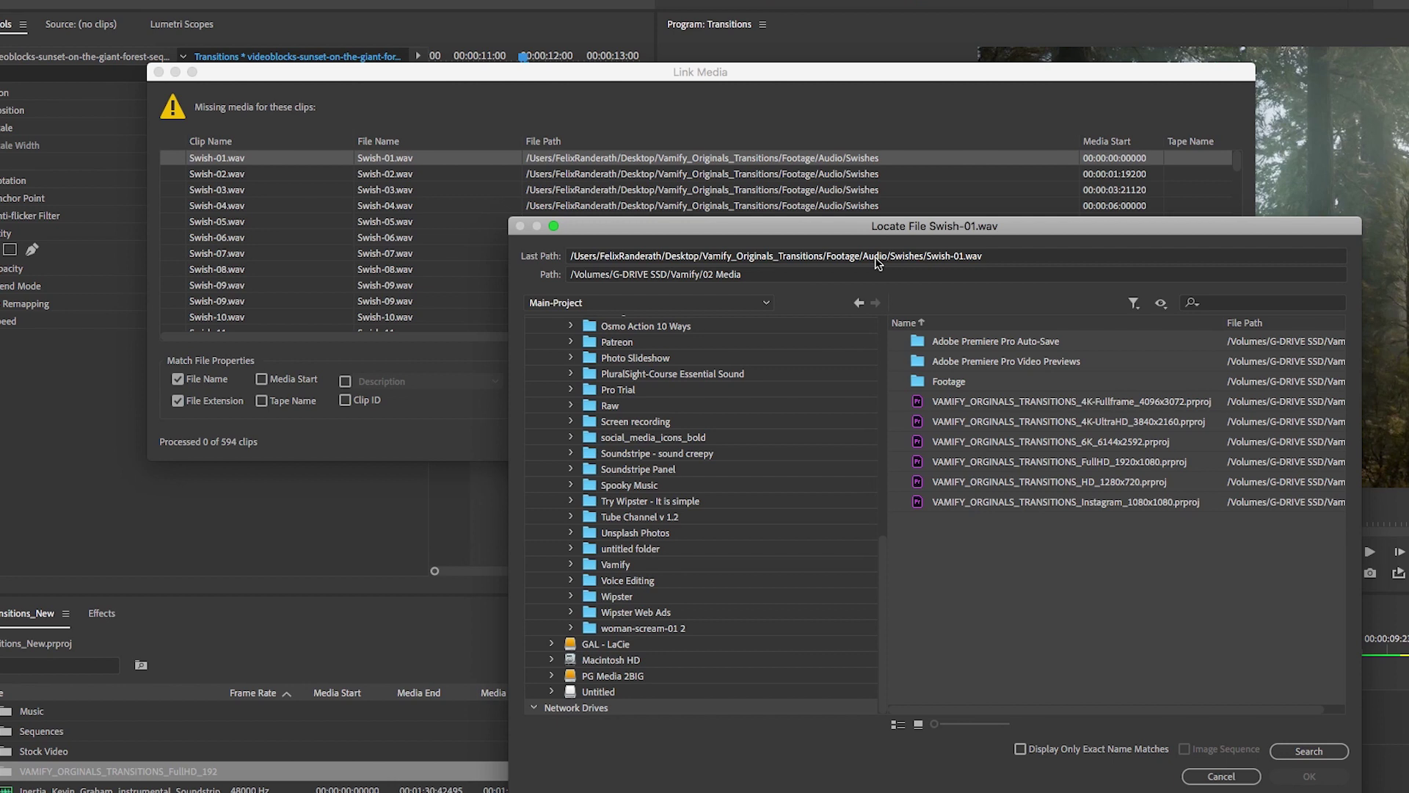
Relink Swish-01.wav from Footage > Audio > Swishes and skip all missing previews.
double_click(921, 382)
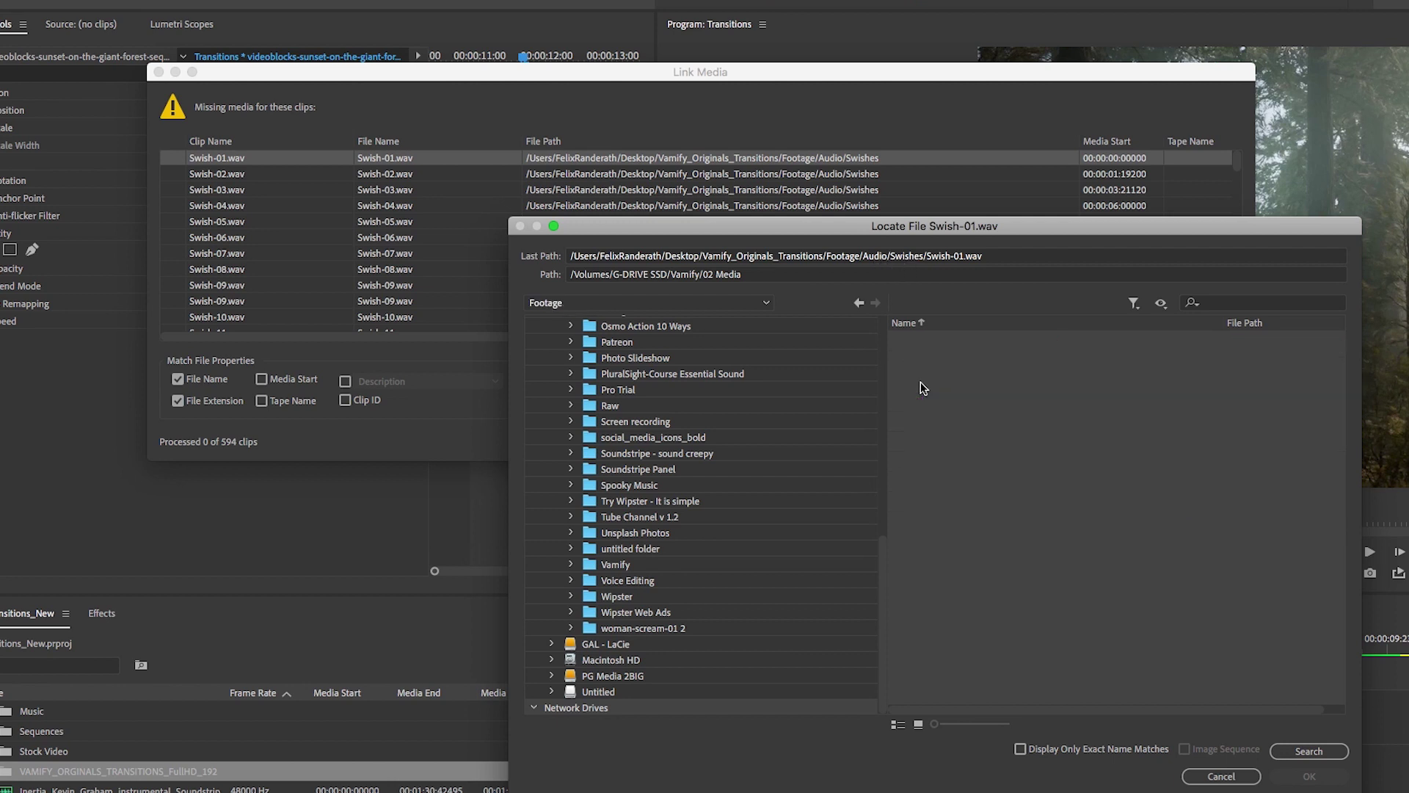
double_click(920, 341)
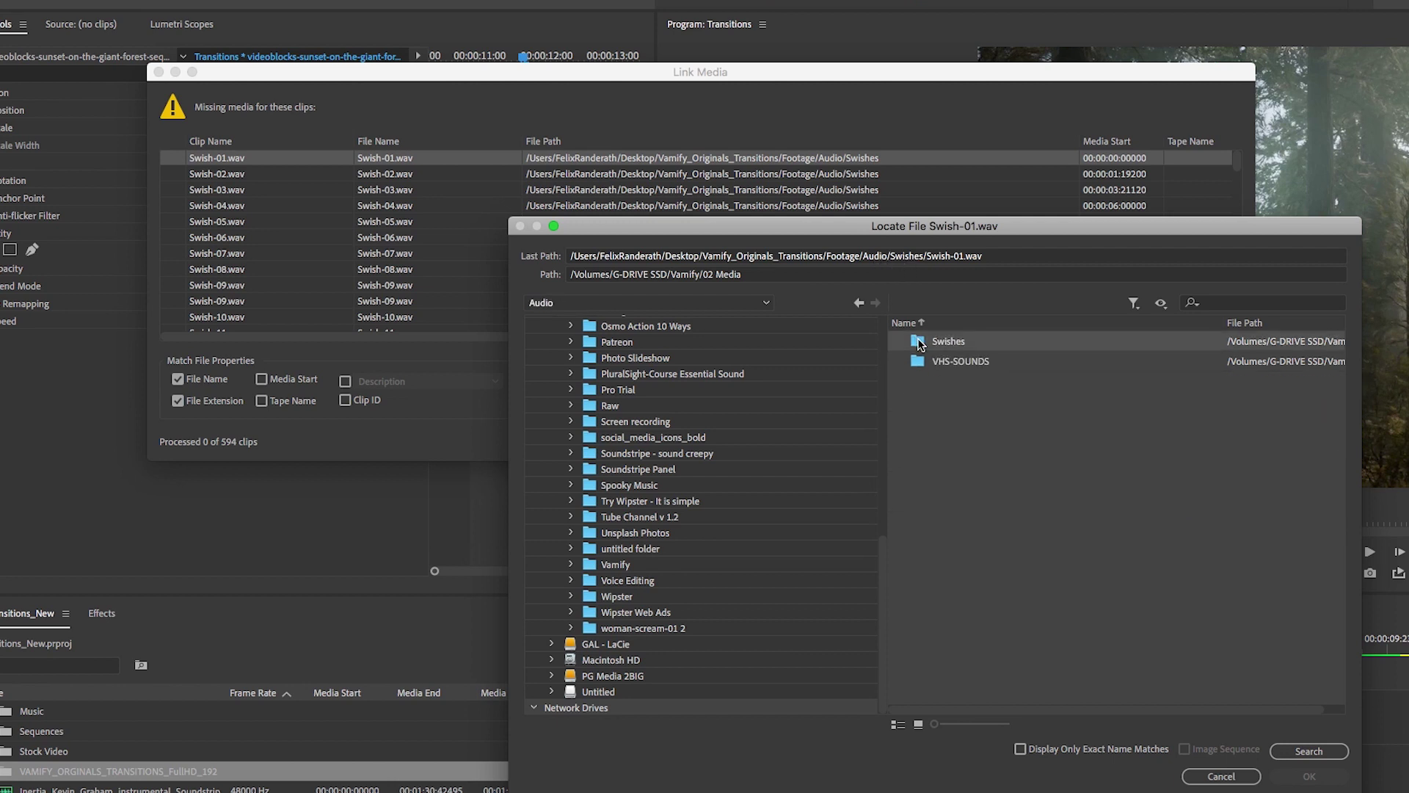
double_click(920, 342)
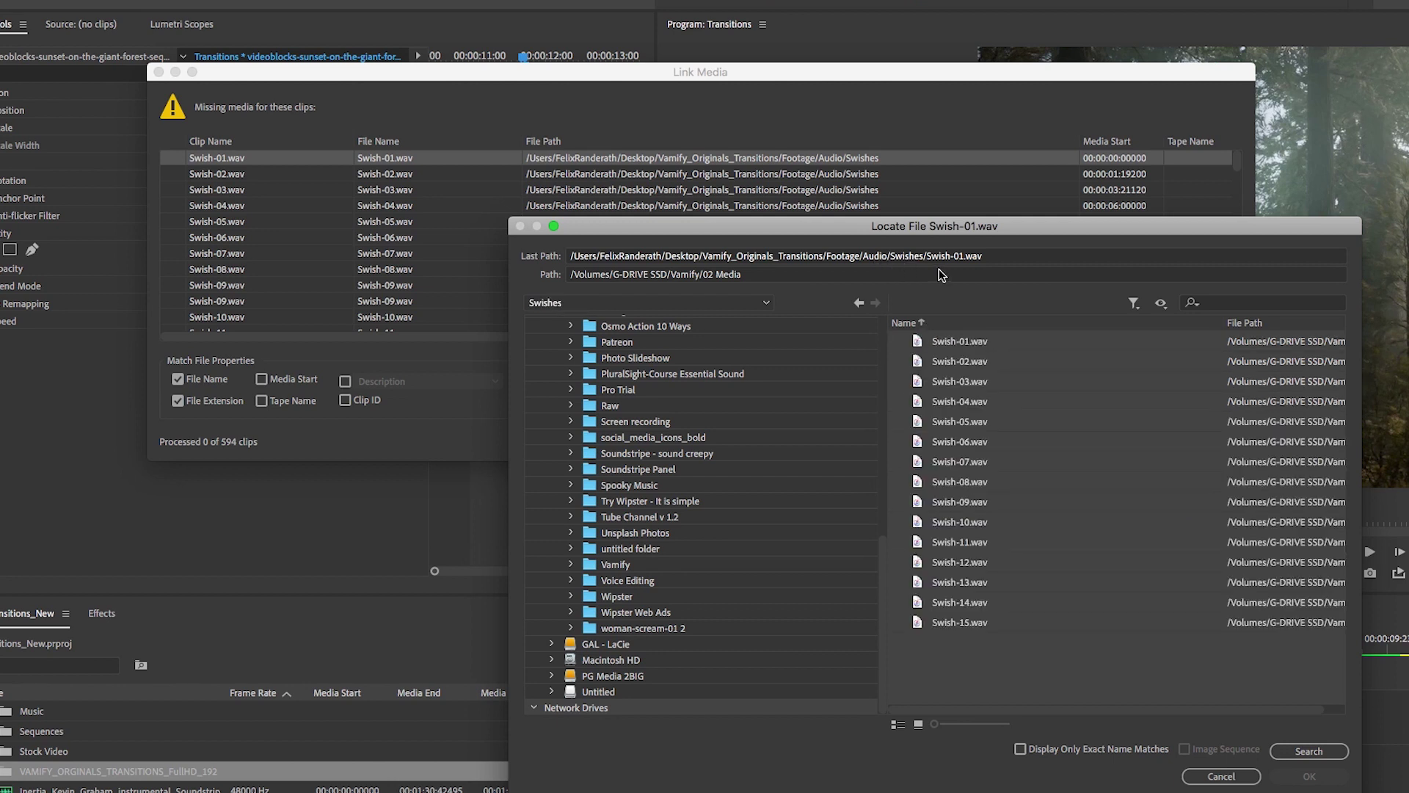
left_click(949, 342)
left_click(1309, 776)
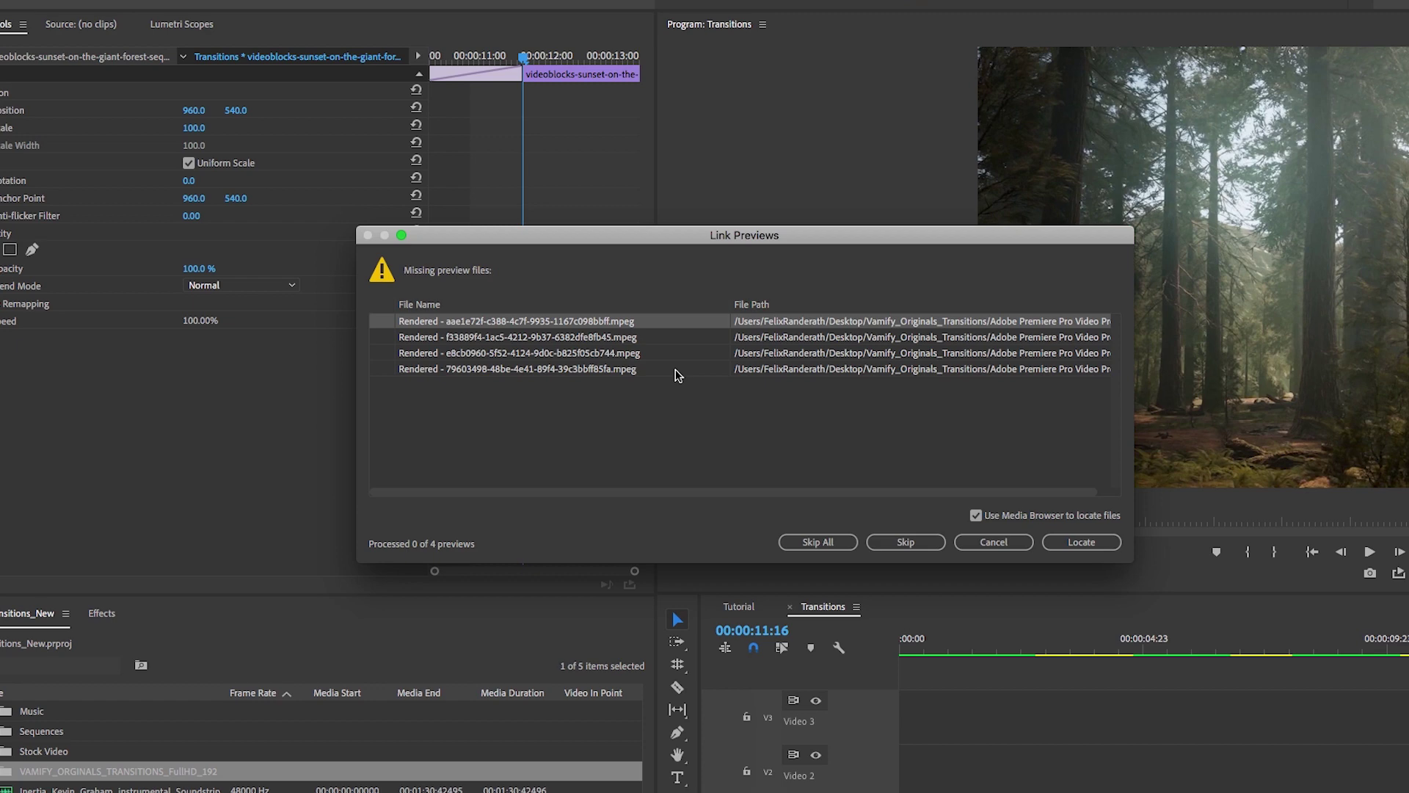
left_click(823, 543)
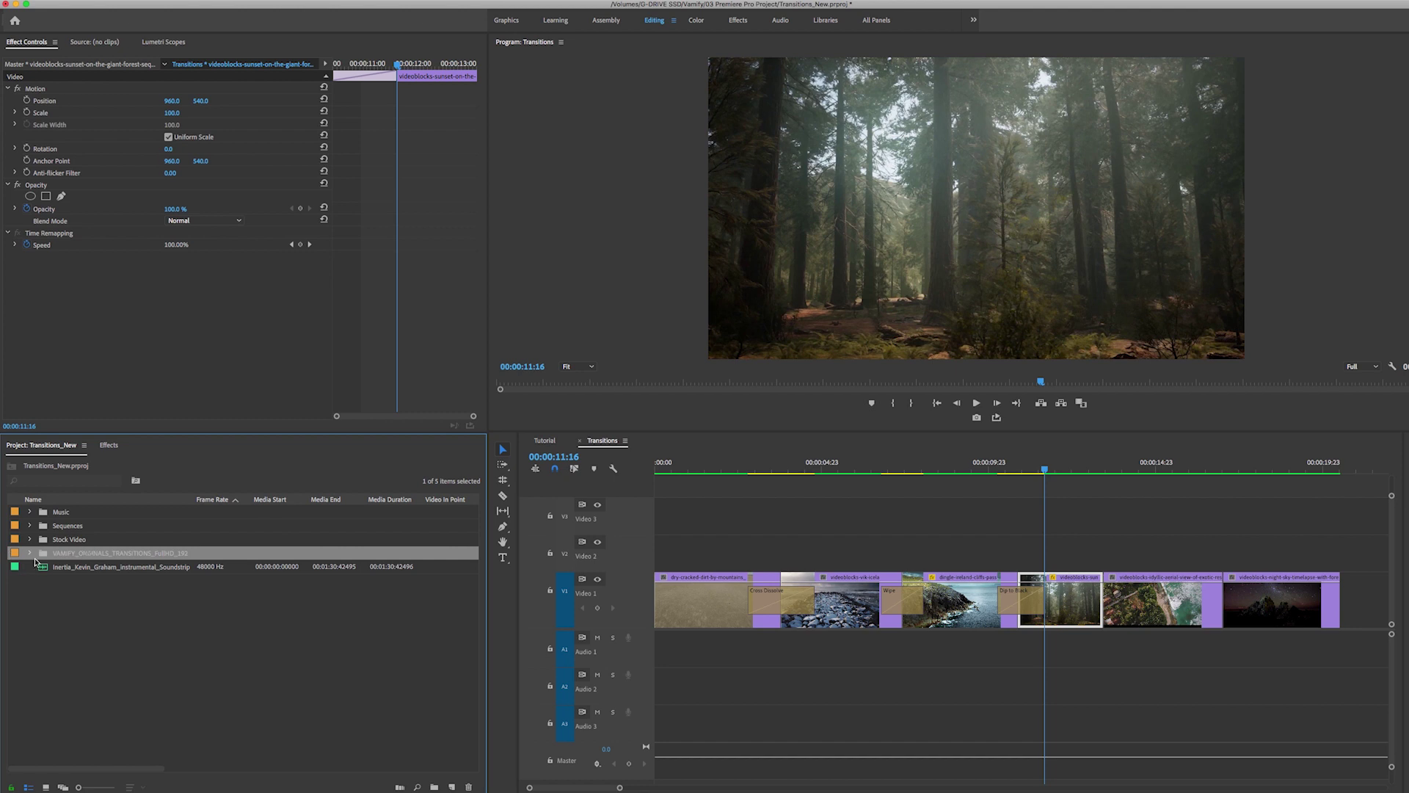
Expand VAMIFY_ORIGINALS_TRANSITIONS > Transitions > Rotation/Spin > Center Rotation Elastic in the Project panel.
left_click(28, 554)
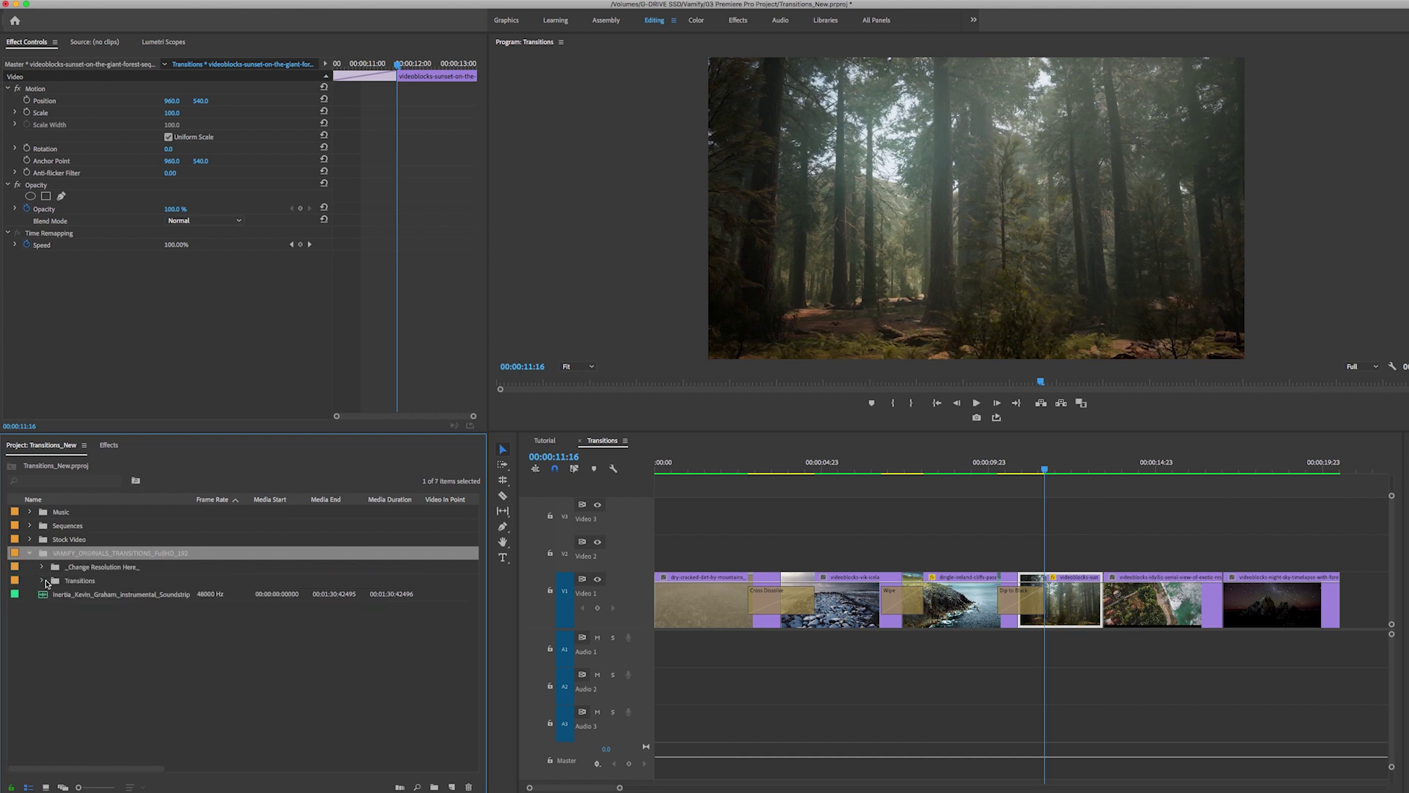
left_click(43, 581)
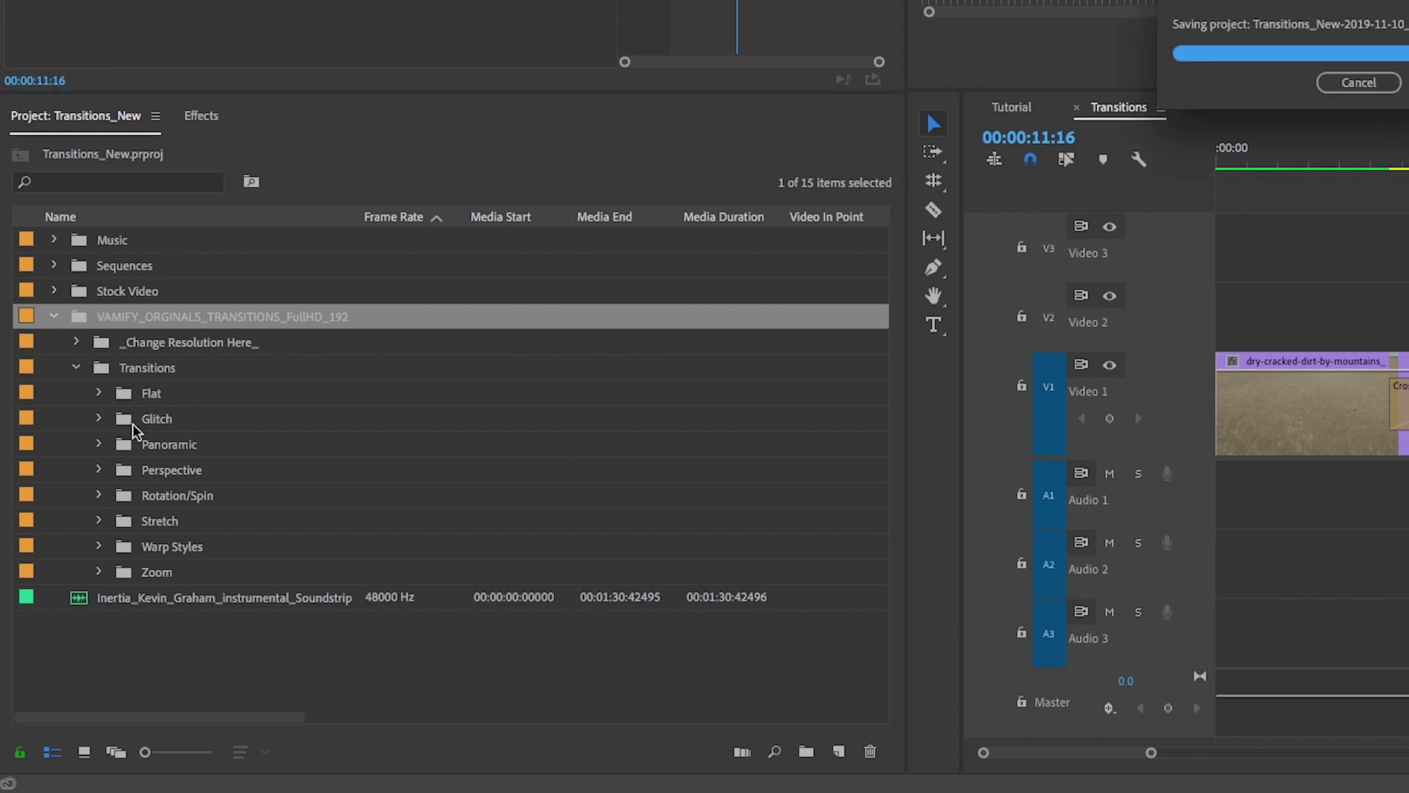
left_click(99, 495)
scroll(107, 524, "down", 1)
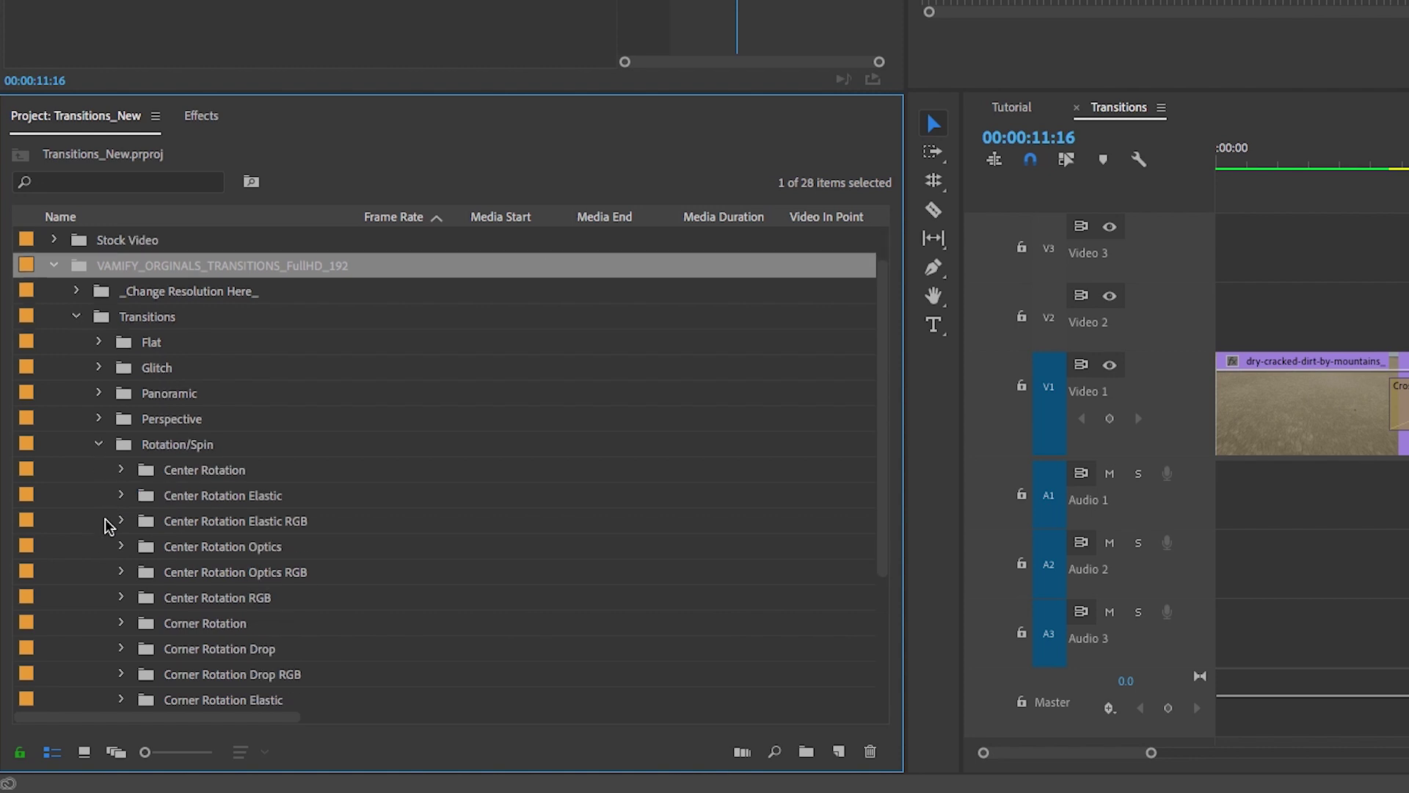
scroll(106, 524, "down", 2)
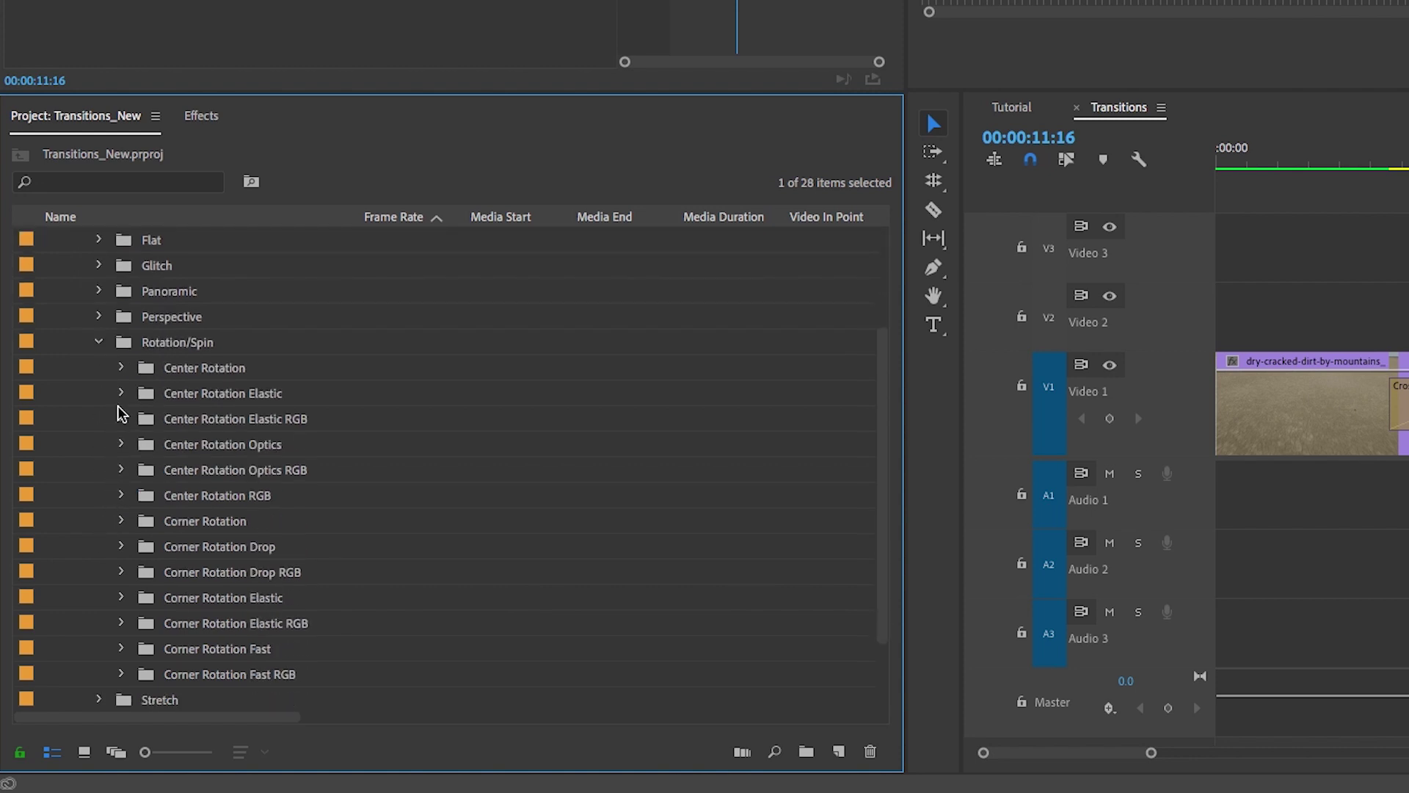
left_click(121, 394)
left_click(196, 426)
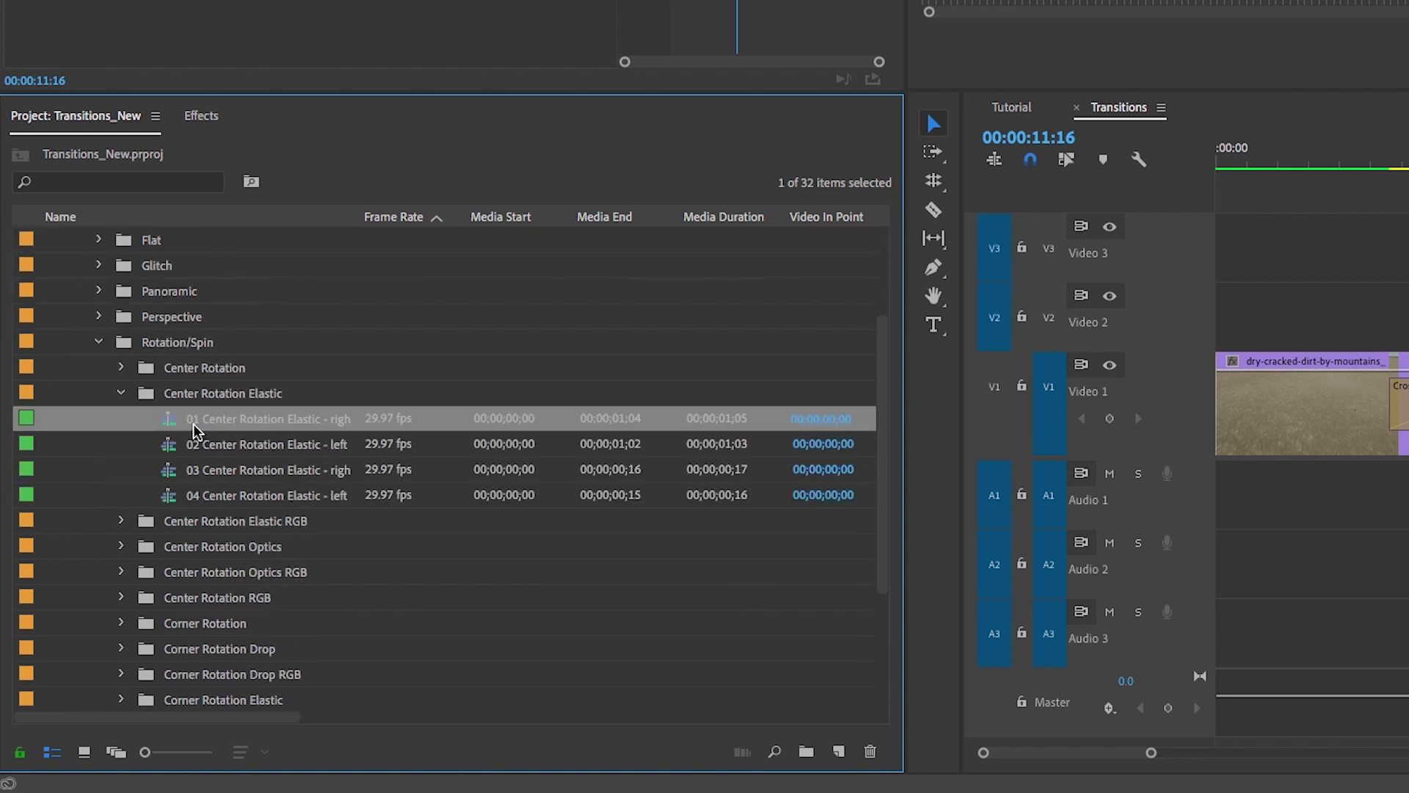
left_click(146, 397)
Open Center Rotation Elastic as its own bin in Icon View with larger thumbnails.
double_click(146, 397)
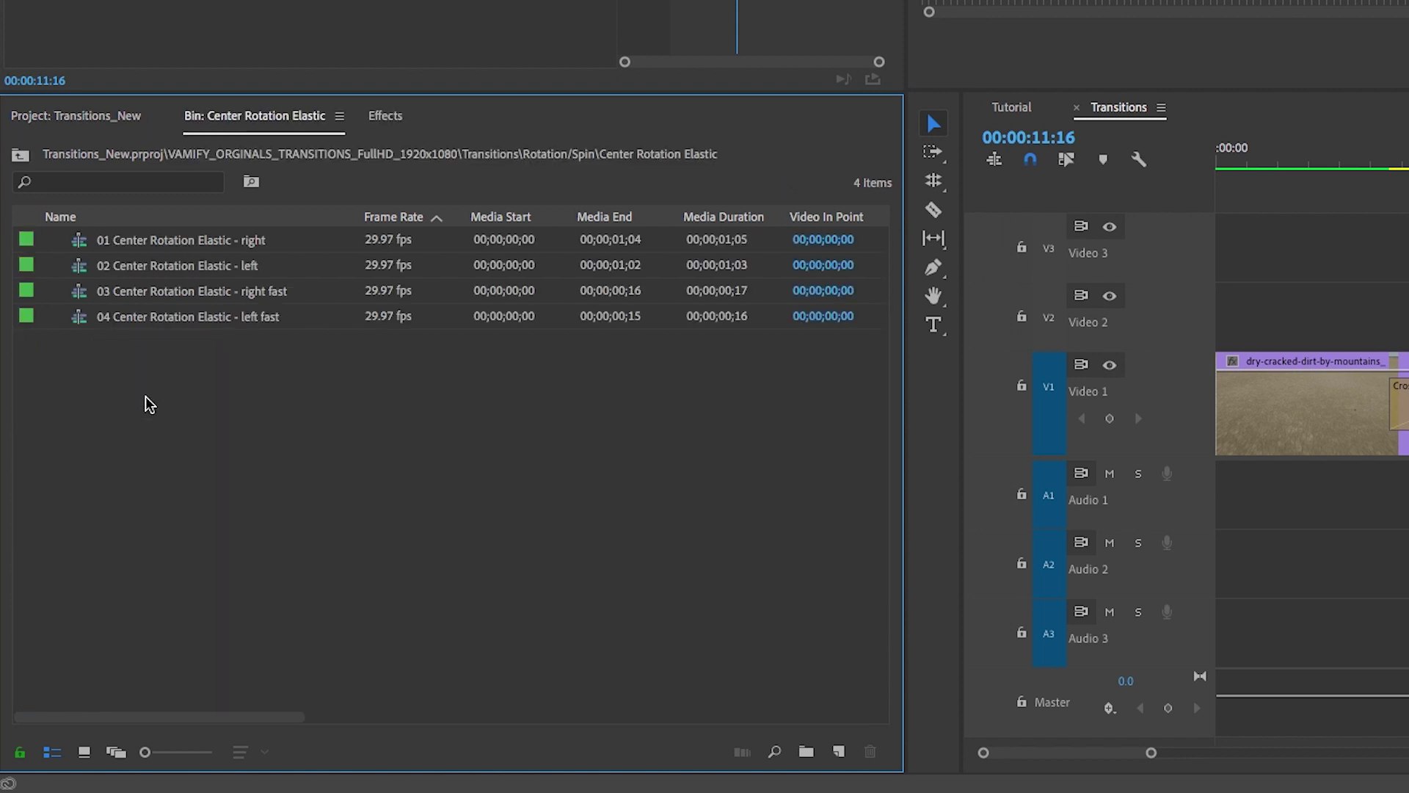
left_click(85, 752)
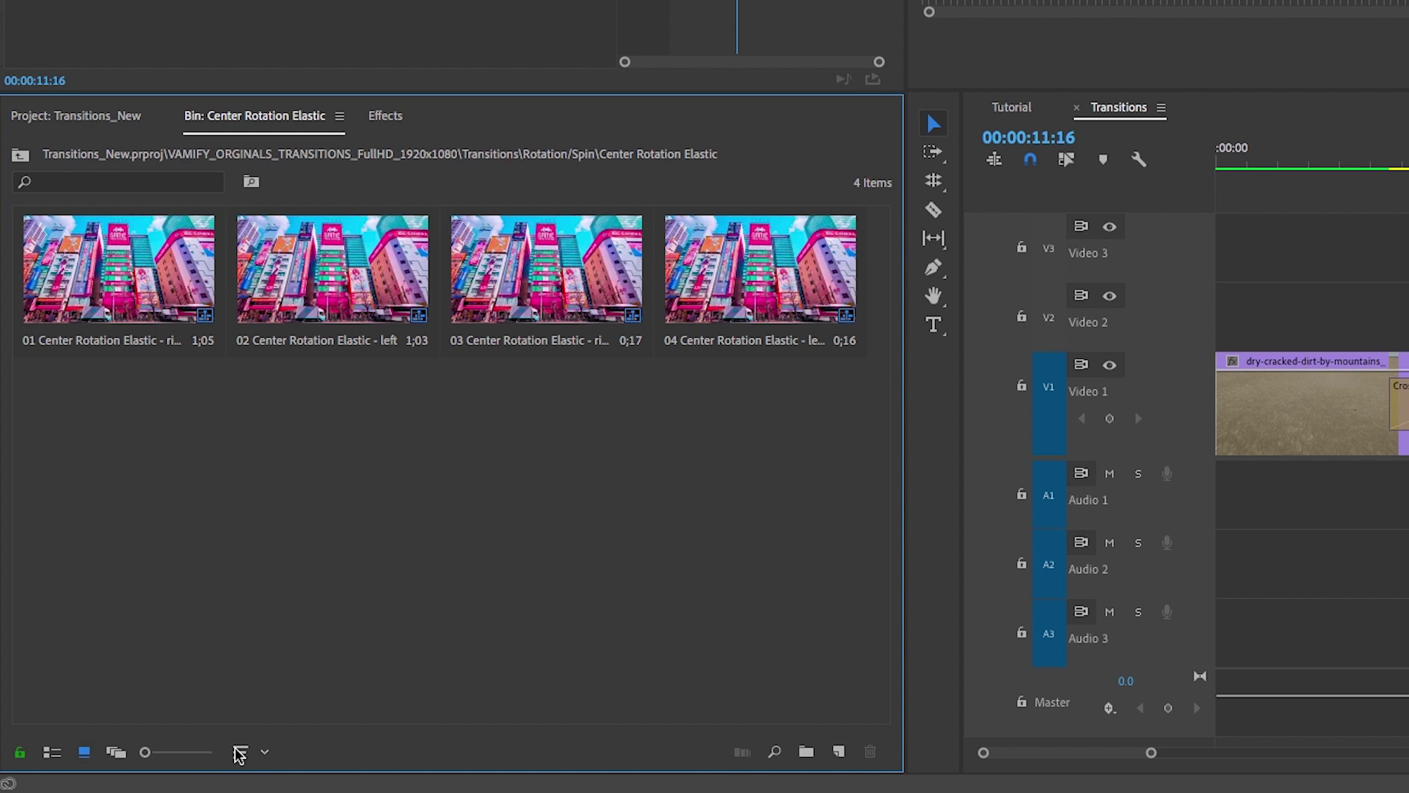
left_click_drag(143, 752, 189, 754)
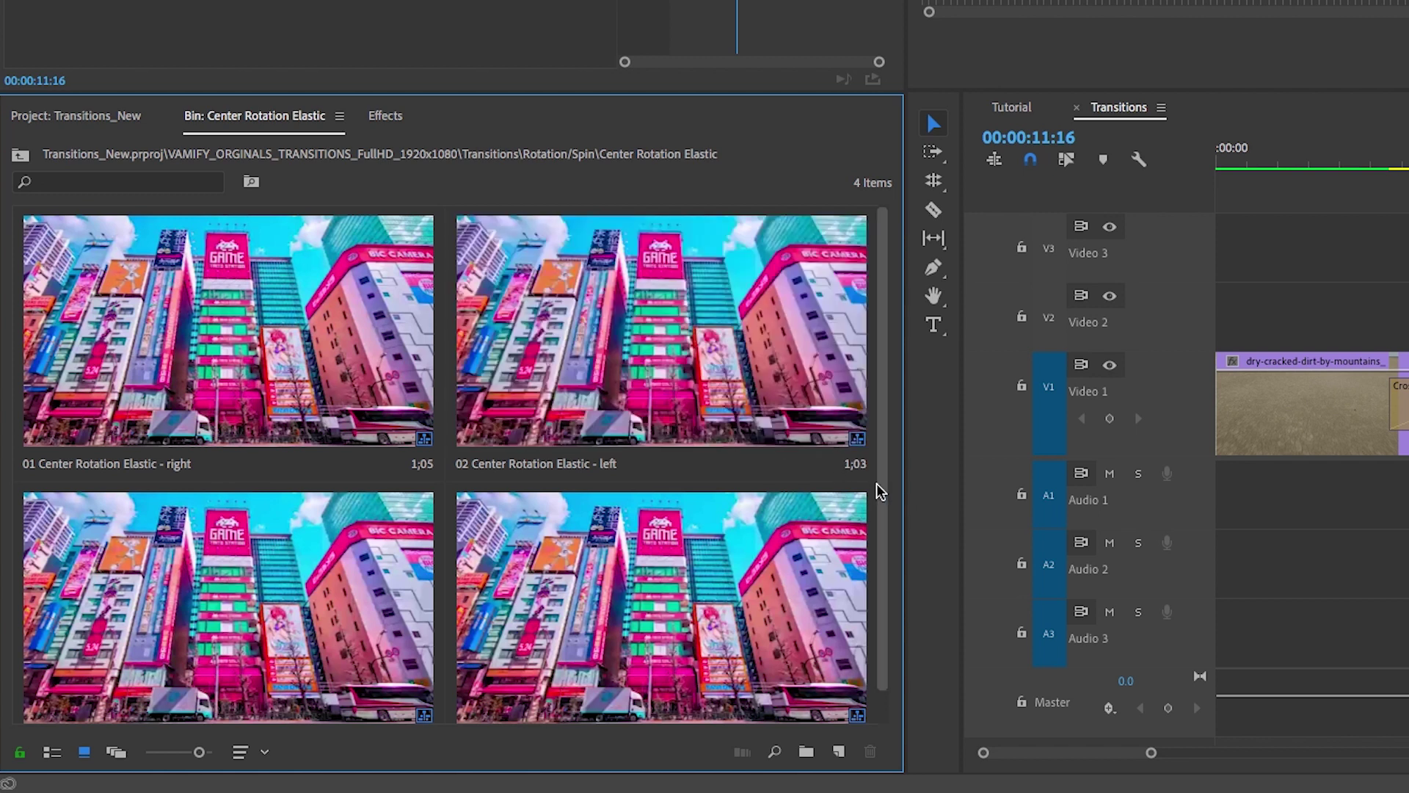
scroll(886, 501, "down", 1)
scroll(886, 501, "down", 2)
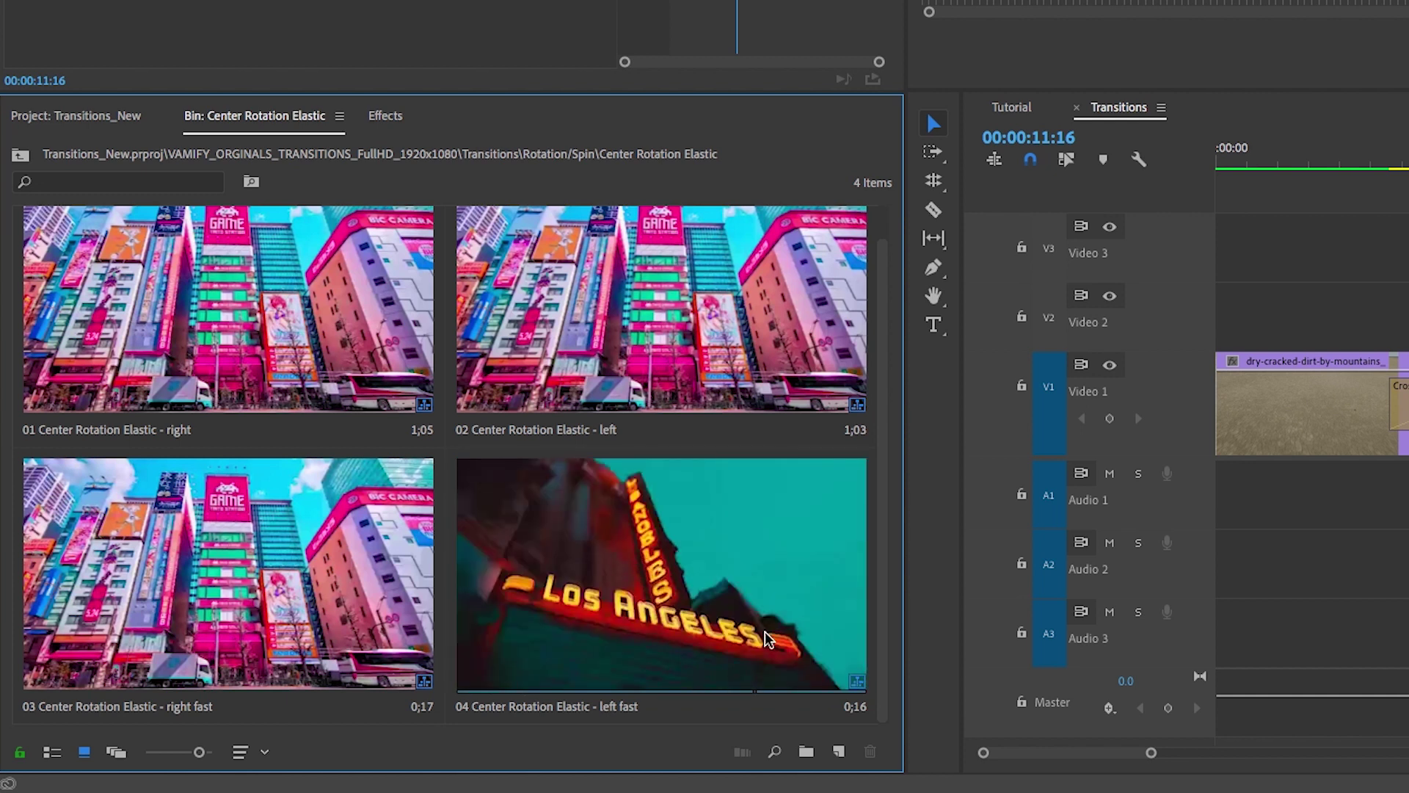
Preview the 04 Center Rotation Elastic - left fast sequence, then close it.
double_click(608, 619)
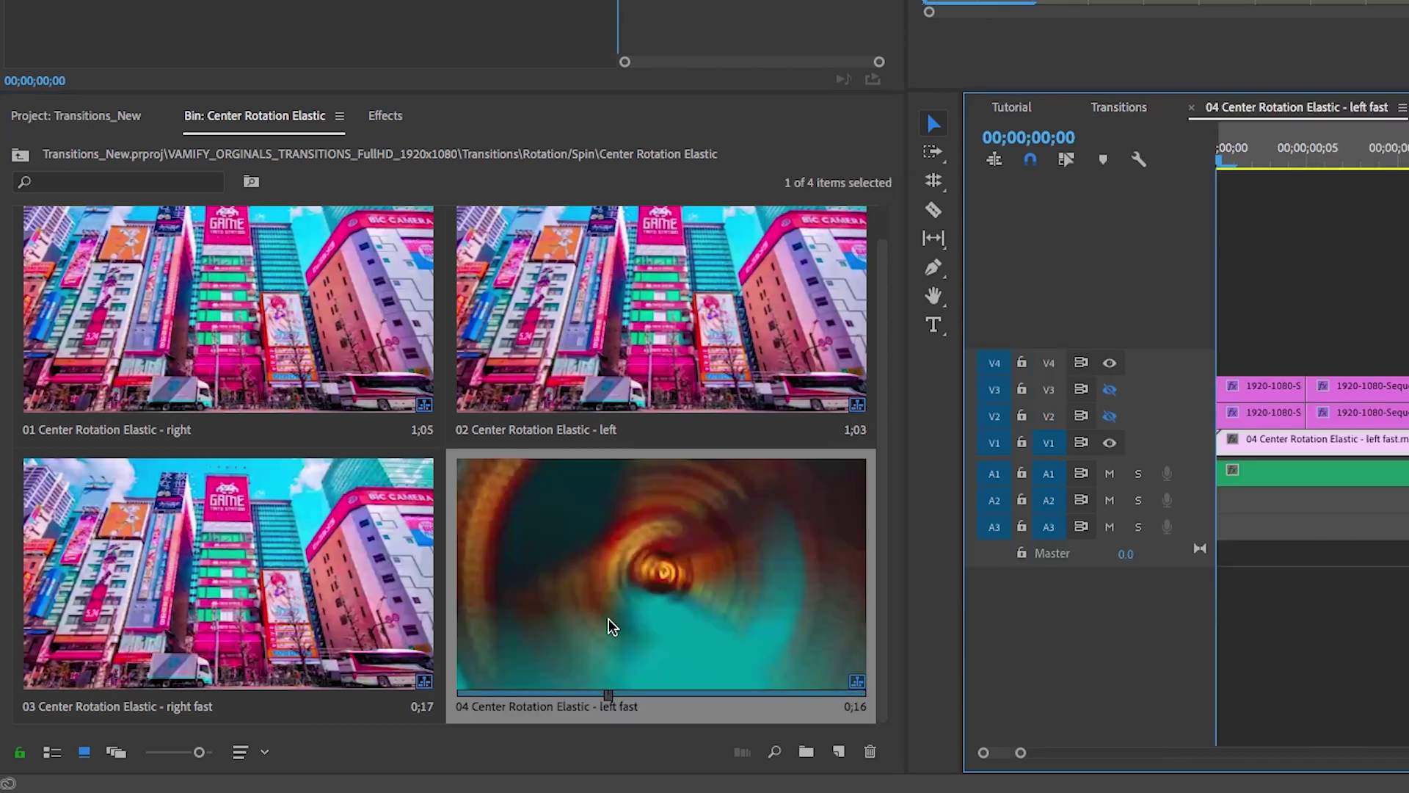
key("space")
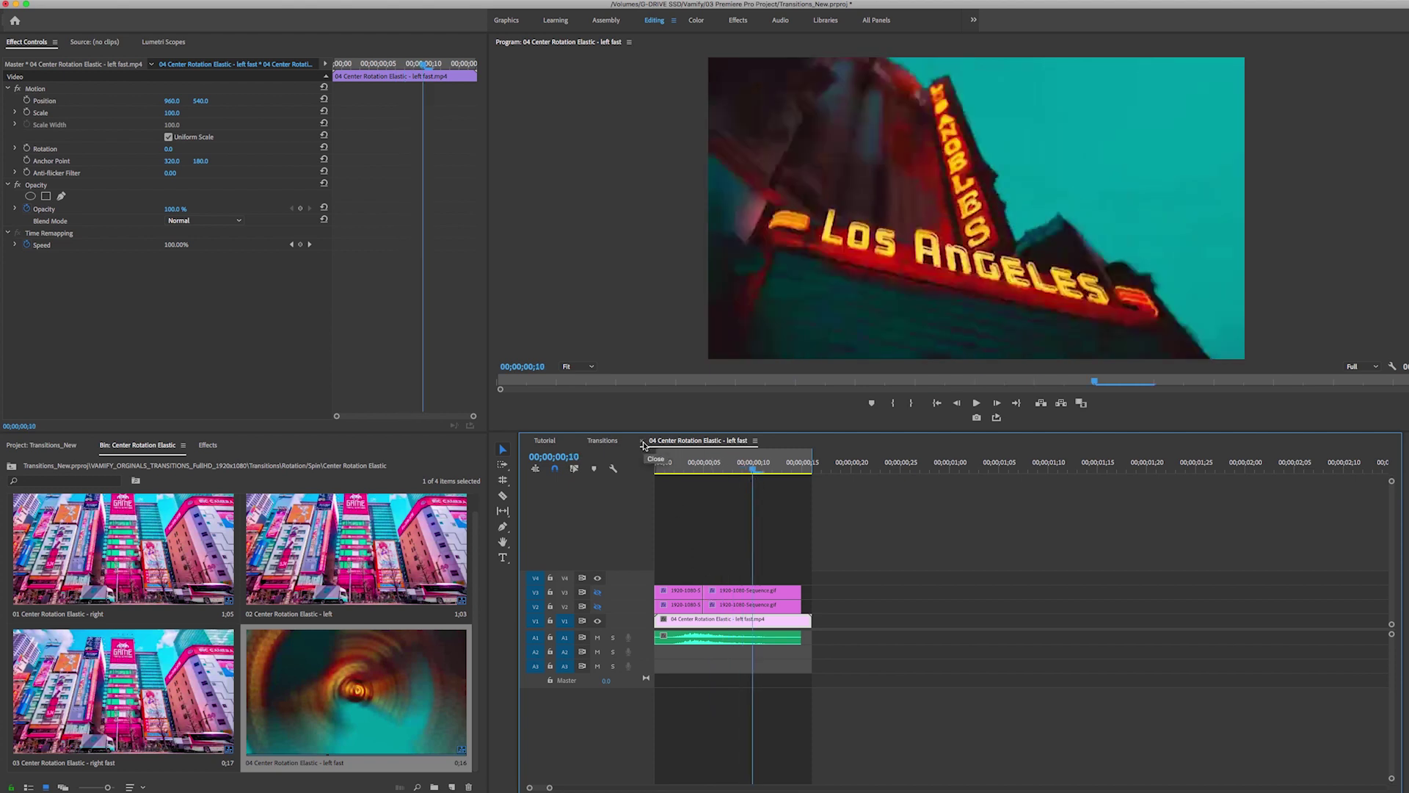
left_click(643, 442)
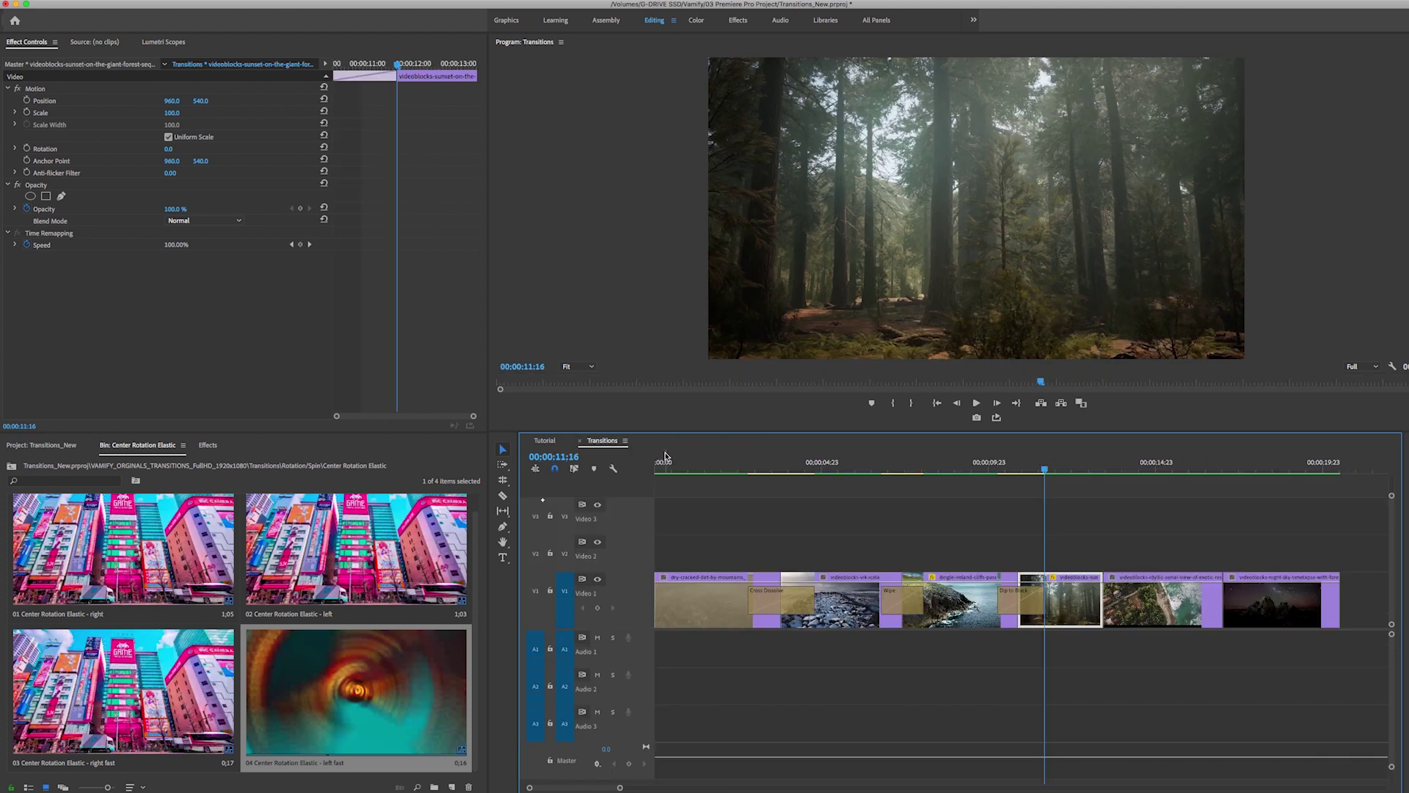
Place 02 Center Rotation Elastic - left on V2/V3 above the forest-to-coast cut and render previews.
left_click(409, 615)
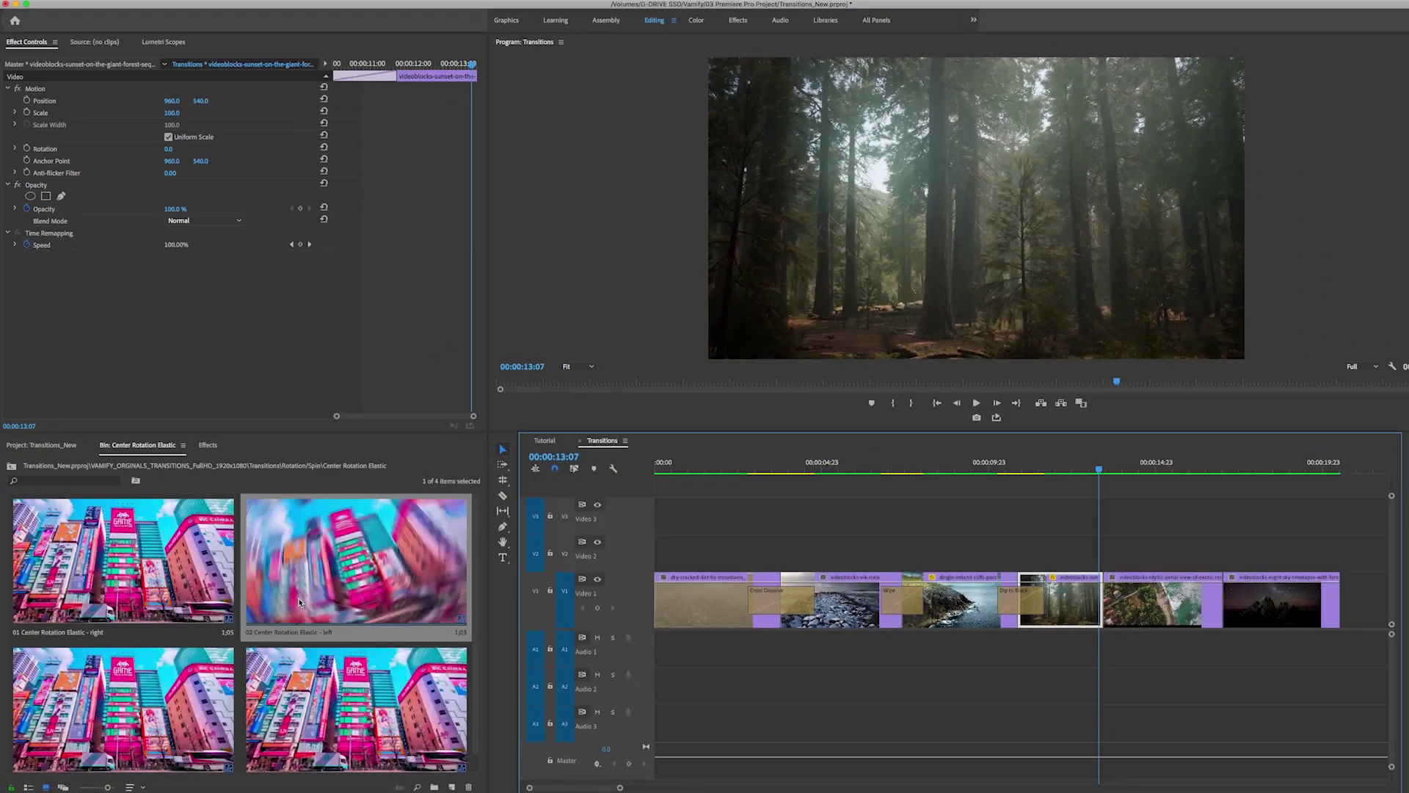
left_click_drag(298, 601, 1108, 546)
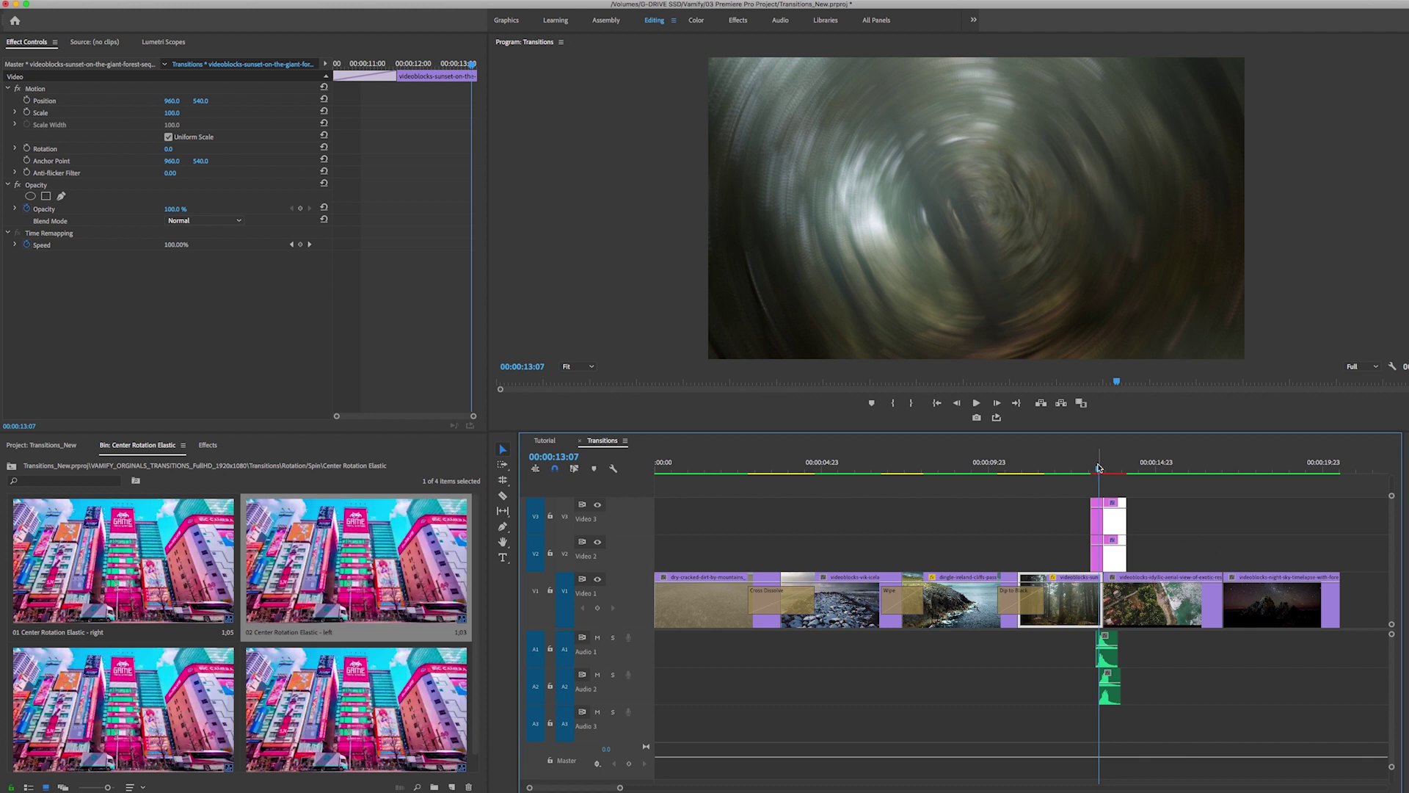
key("Return")
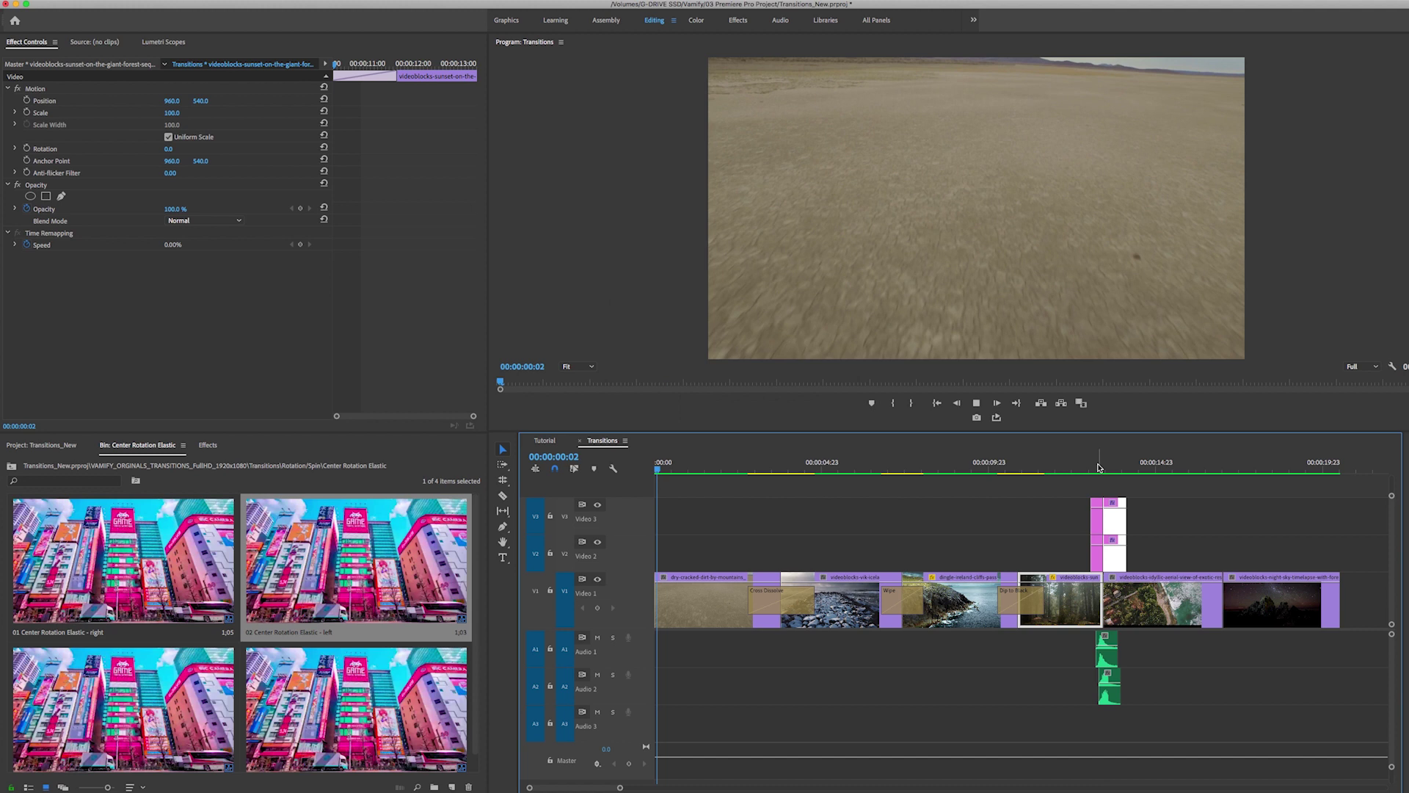
Play back the spin transition across the cut, then collapse Rotation/Spin in the project list.
left_click(1084, 466)
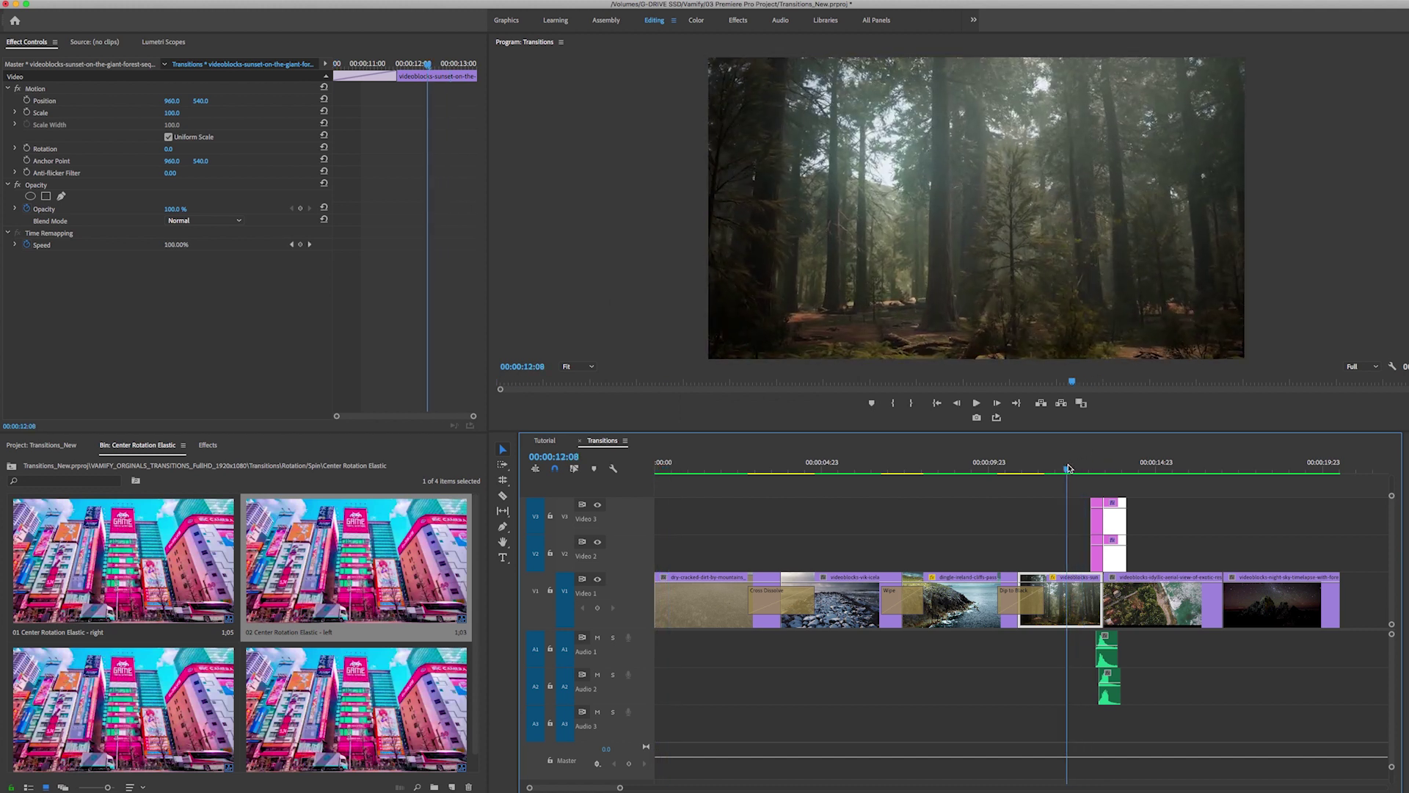
key("space")
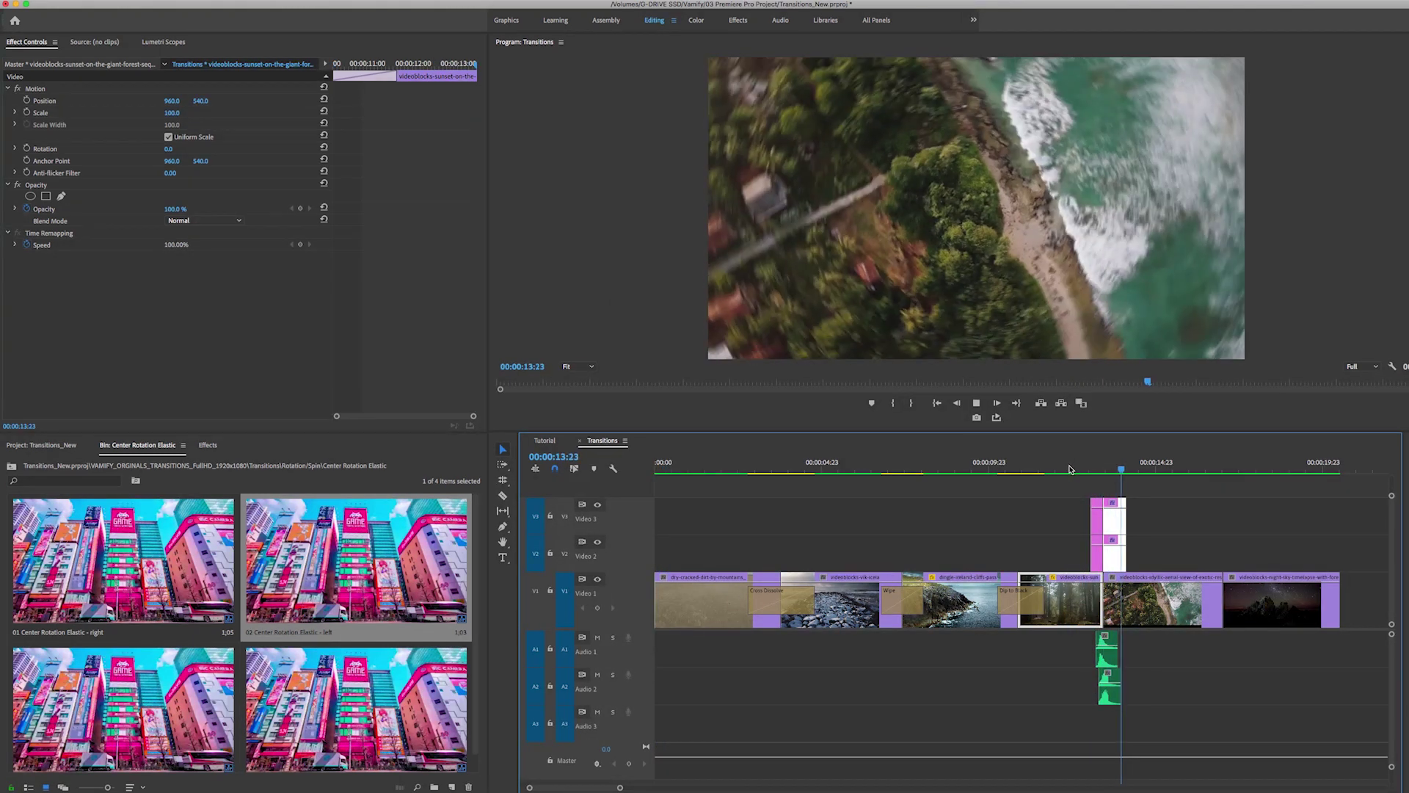
left_click_drag(619, 787, 638, 787)
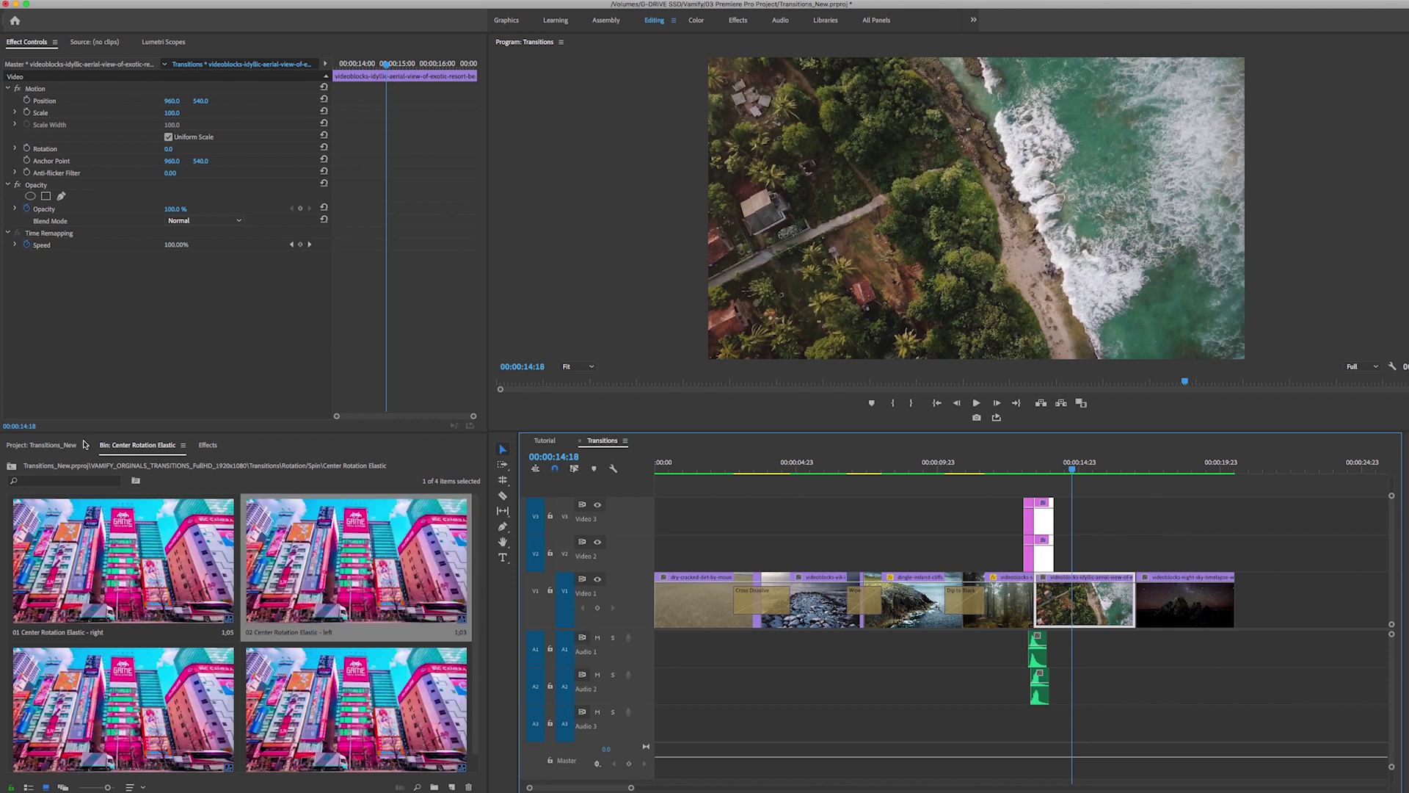
left_click(62, 446)
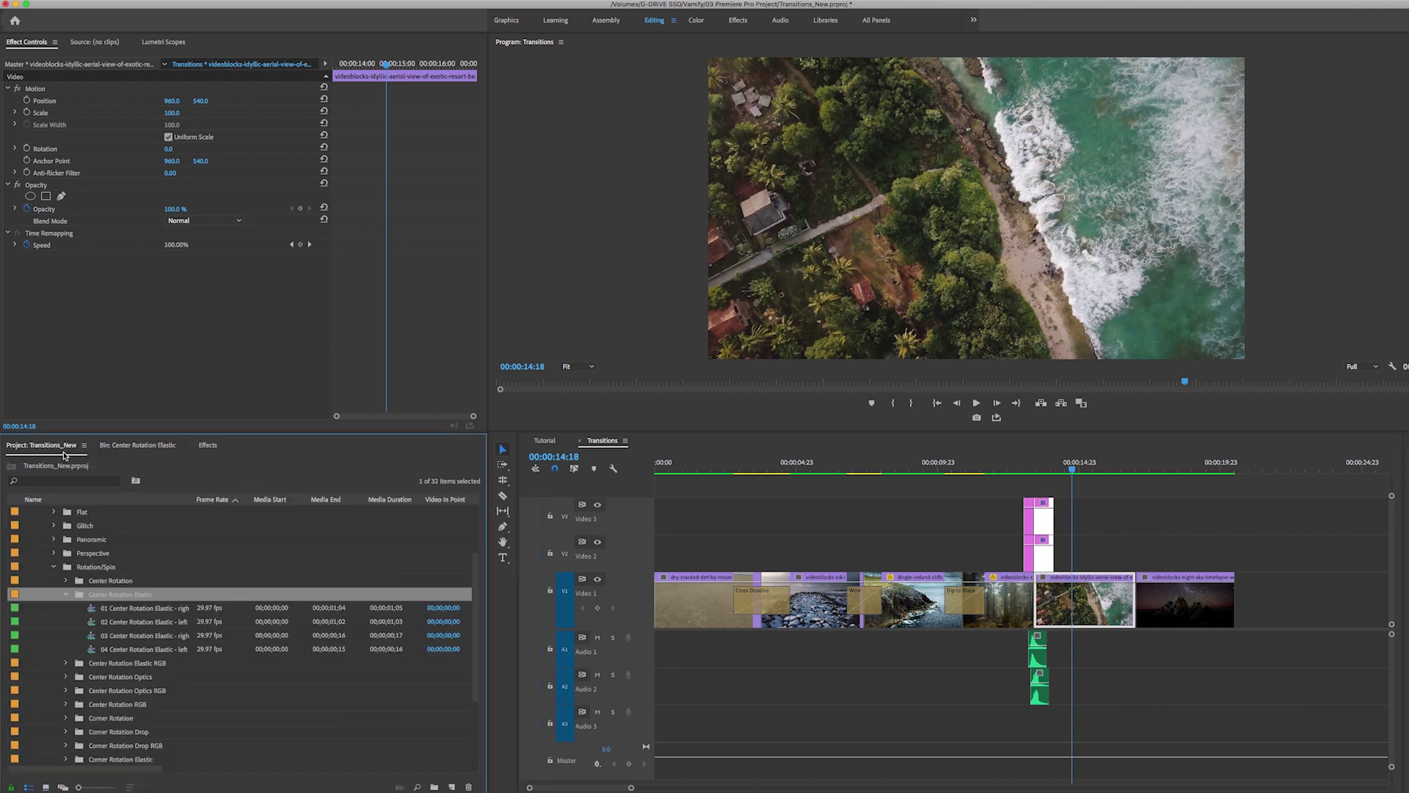
left_click(53, 568)
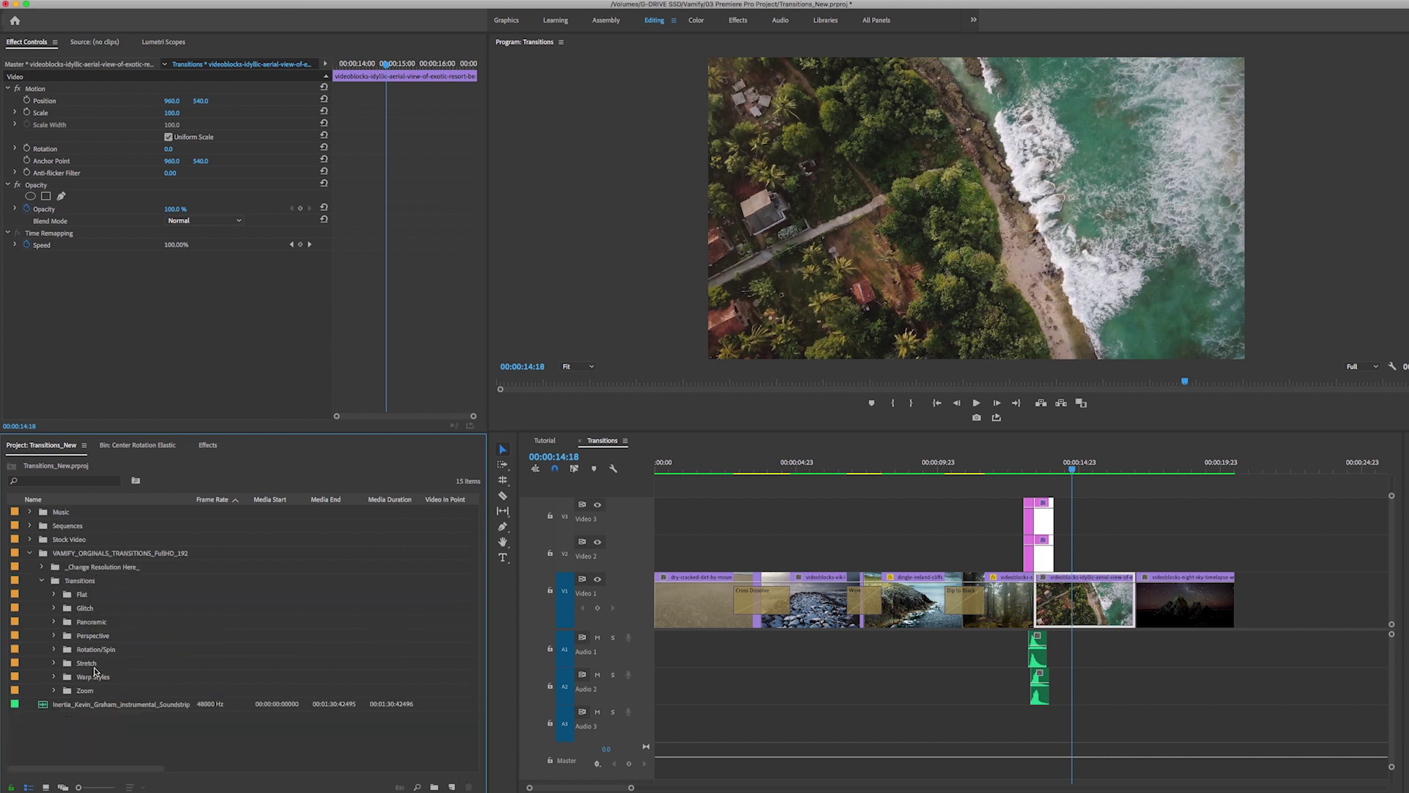
Open Perspective > Perspective Elastic in as an Icon View bin, enlarge thumbnails, and select 01 Perspective Elastic In - down.
left_click(53, 637)
scroll(56, 653, "down", 2)
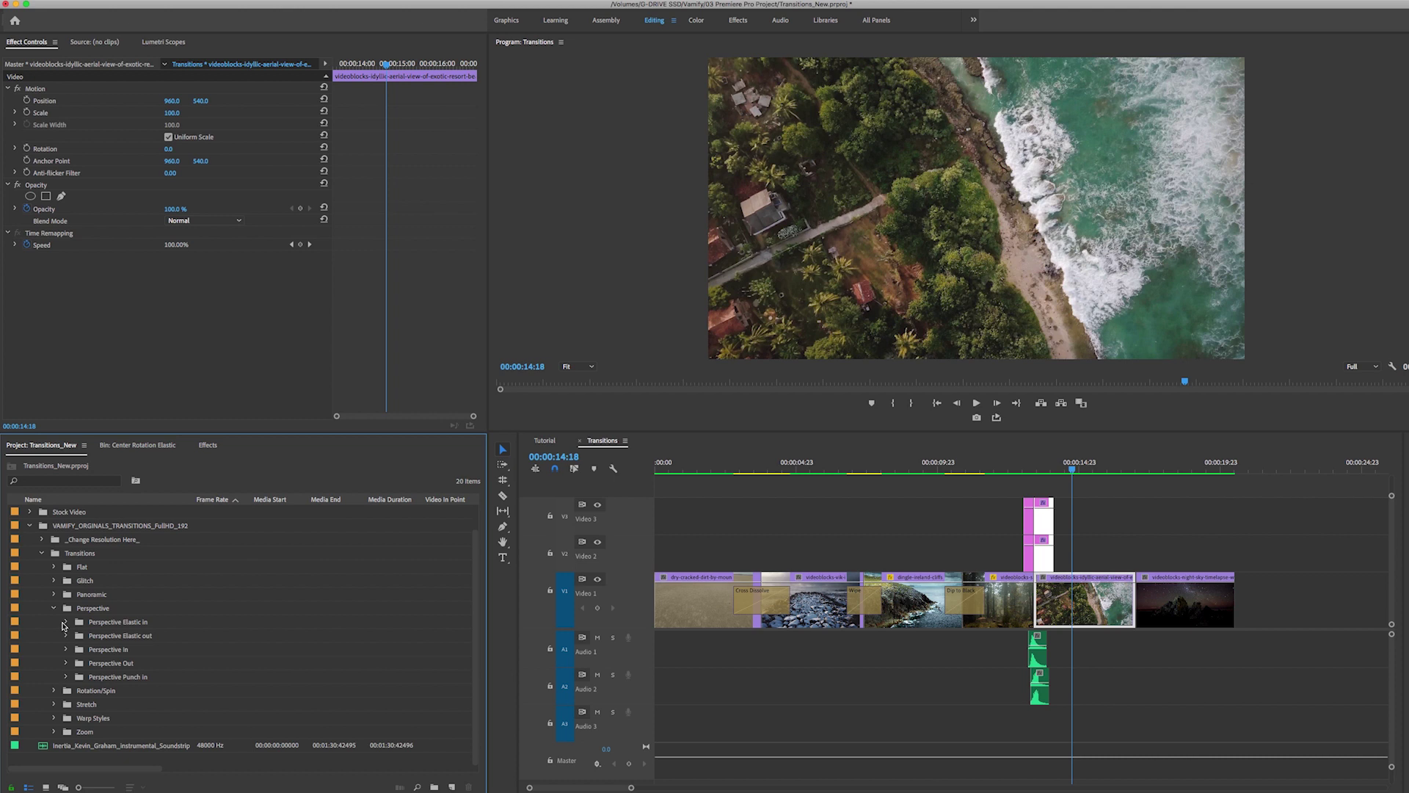
left_click(64, 622)
double_click(81, 624)
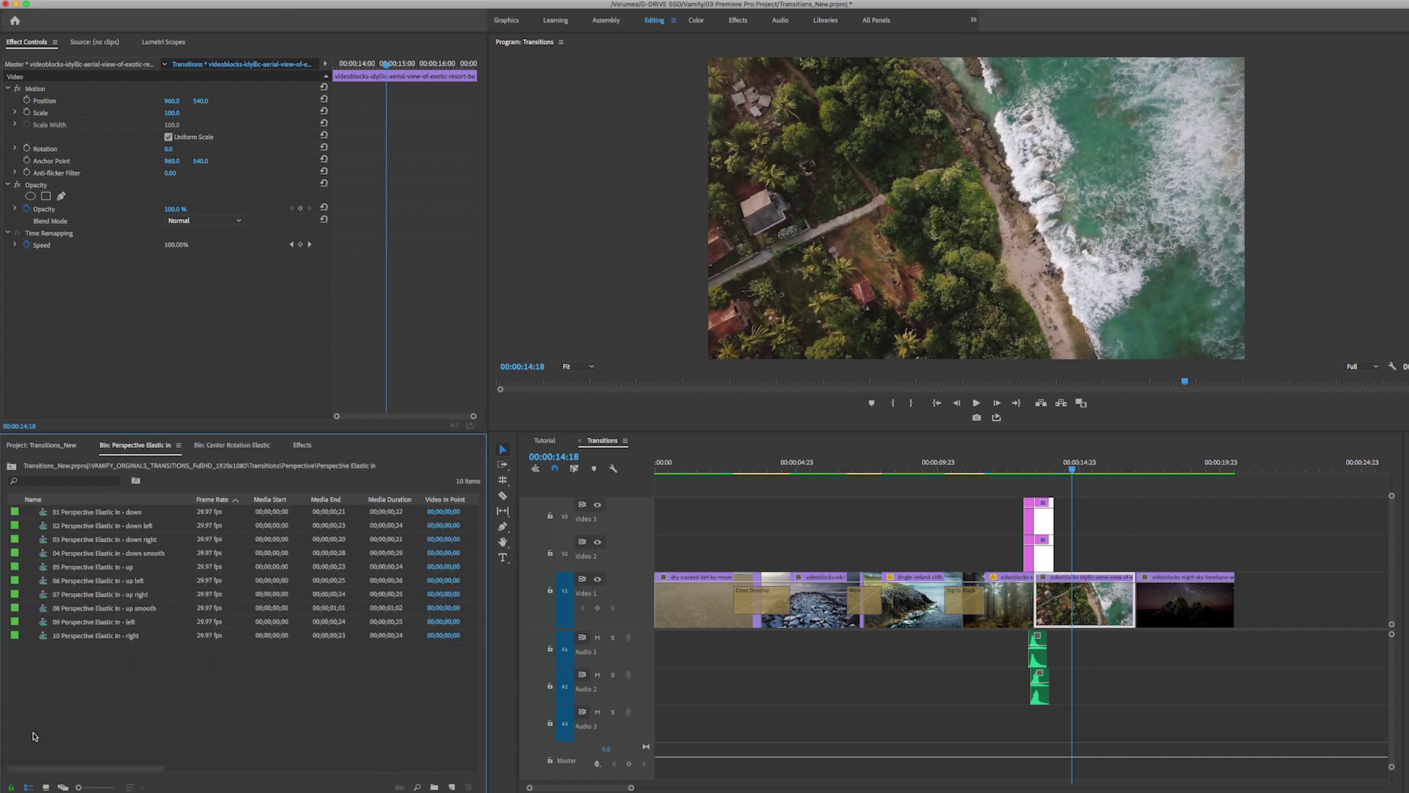
left_click(45, 787)
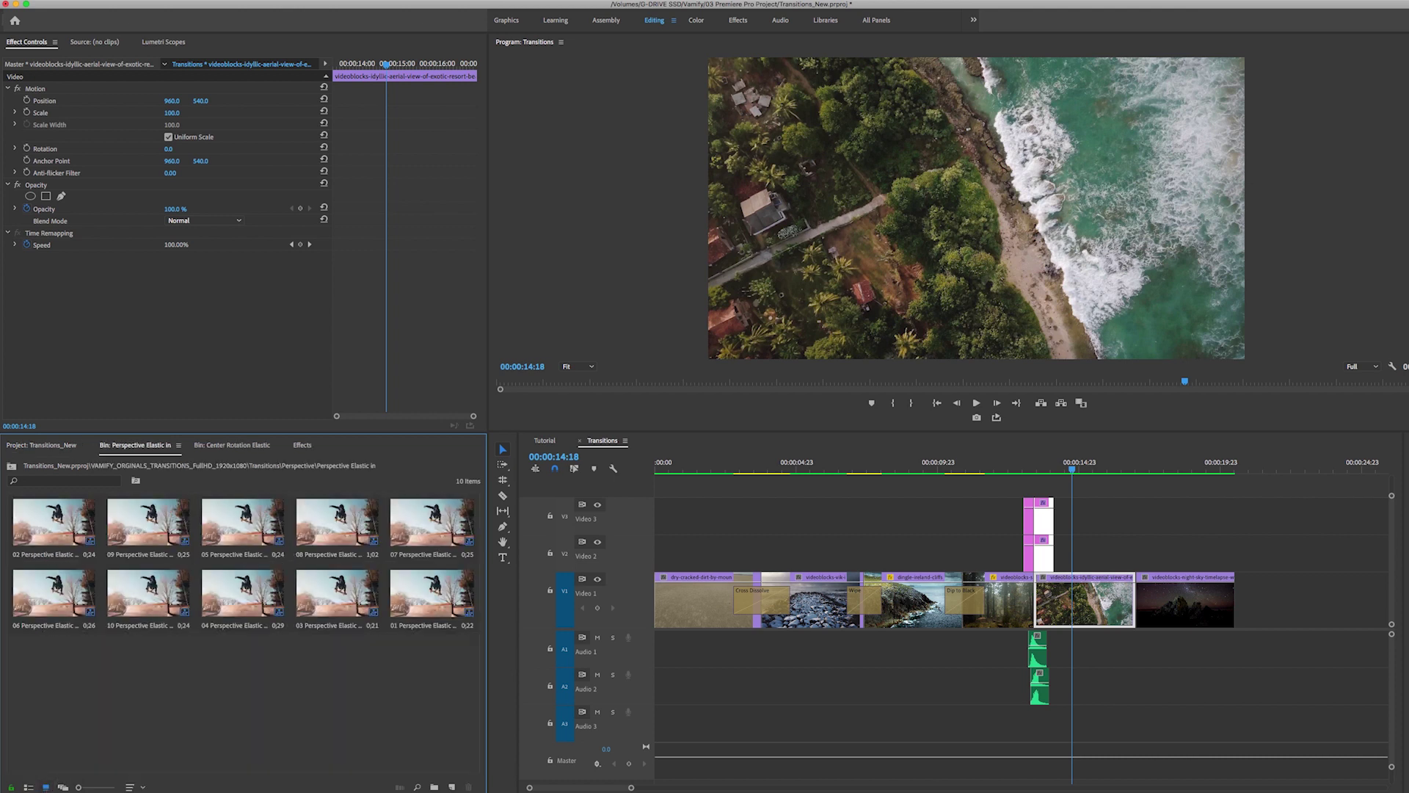
left_click_drag(78, 787, 102, 787)
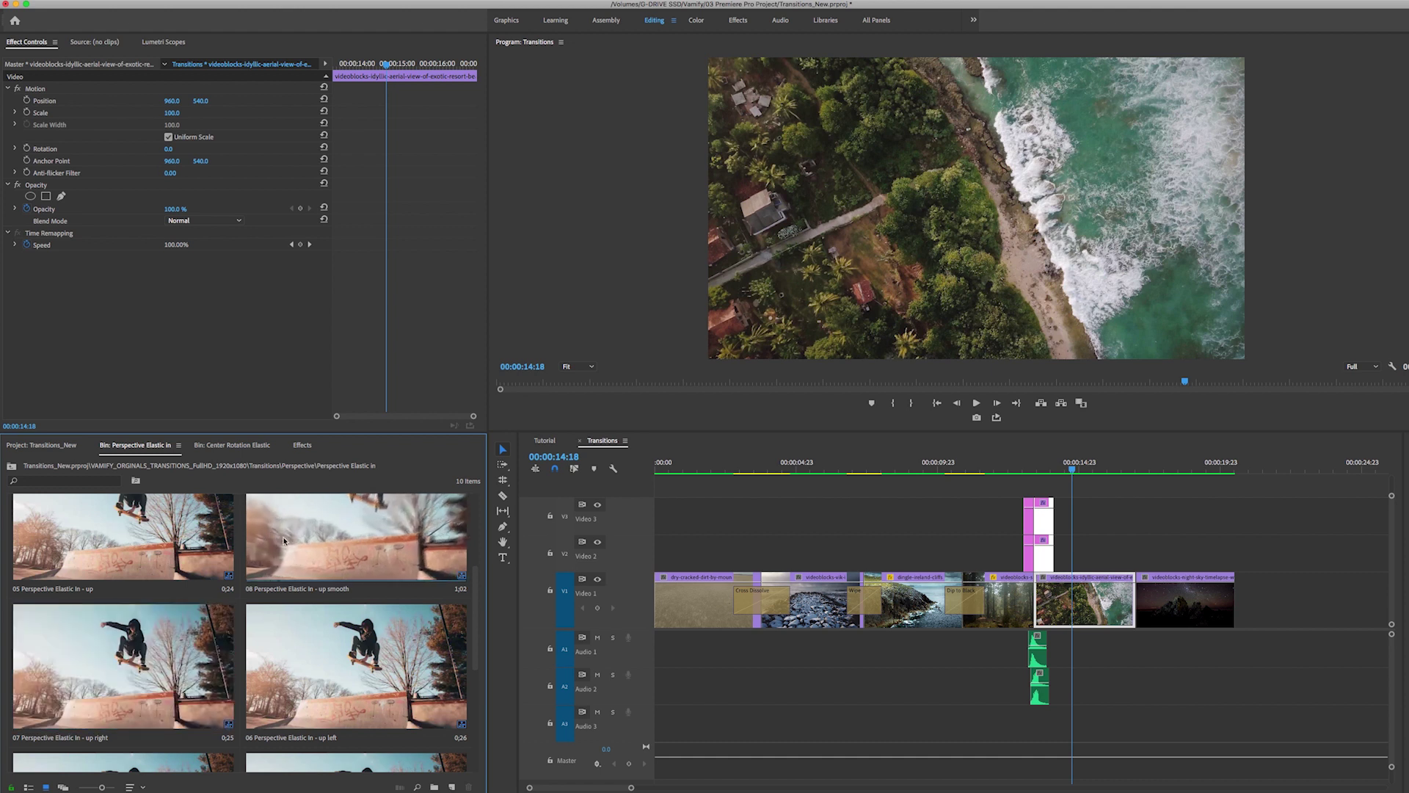
scroll(403, 556, "up", 5)
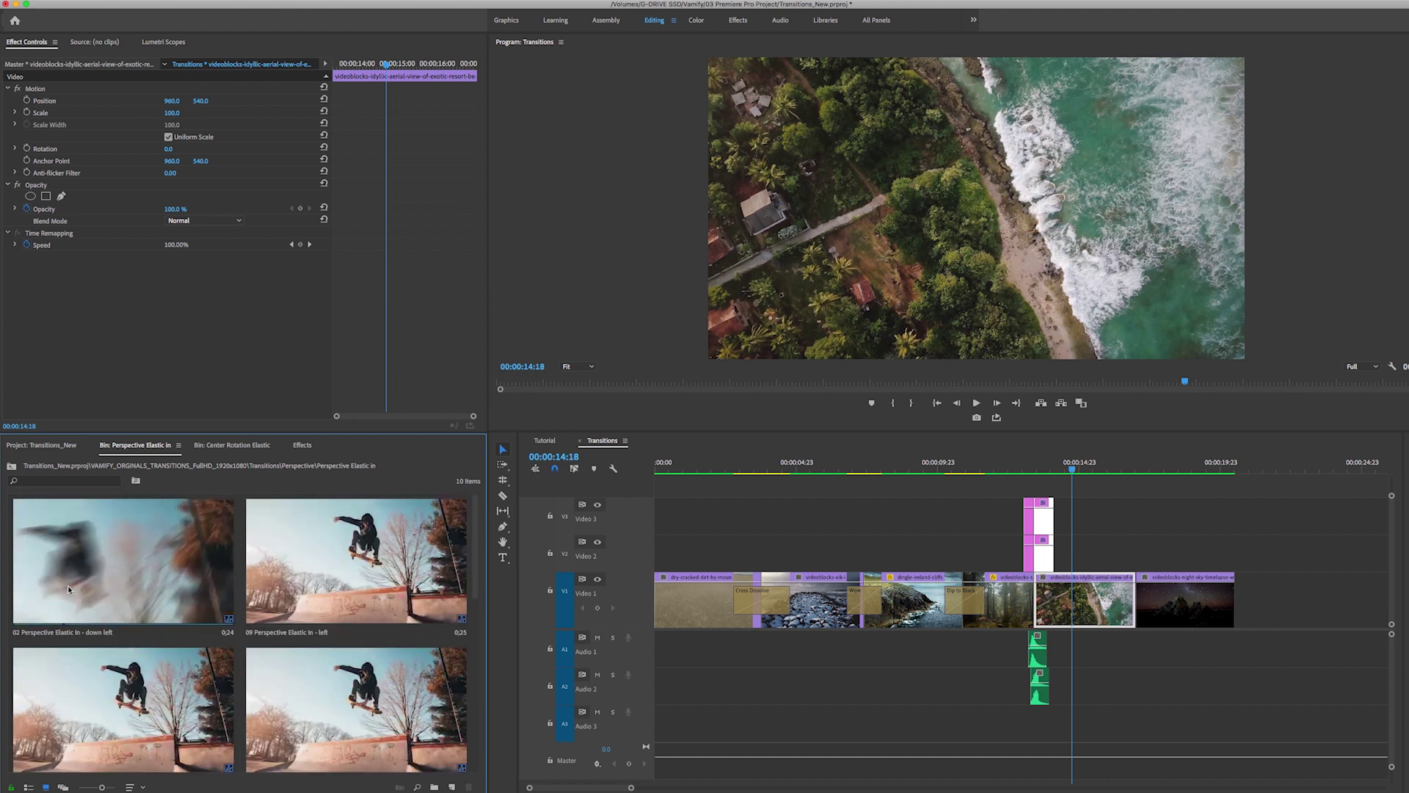
scroll(274, 721, "down", 3)
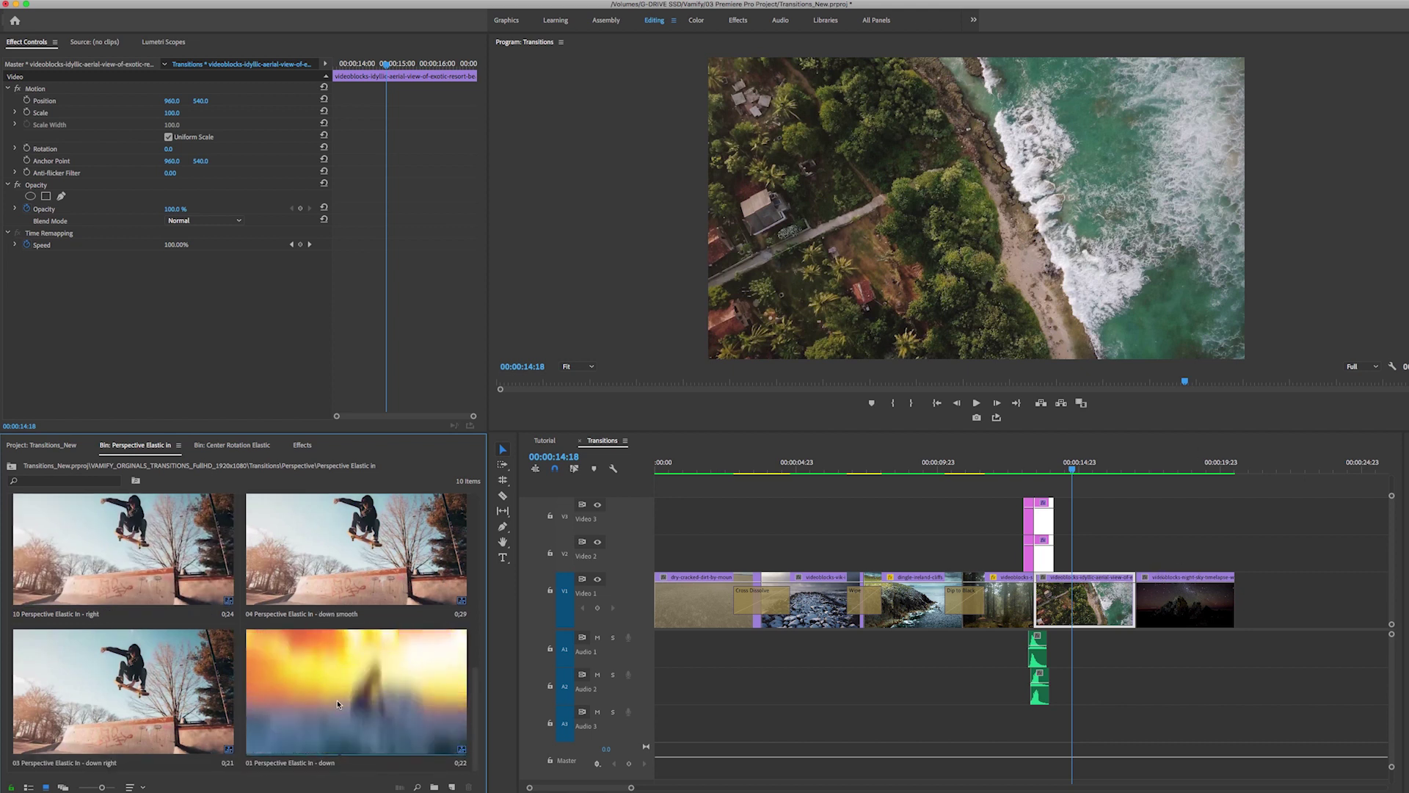
left_click(353, 710)
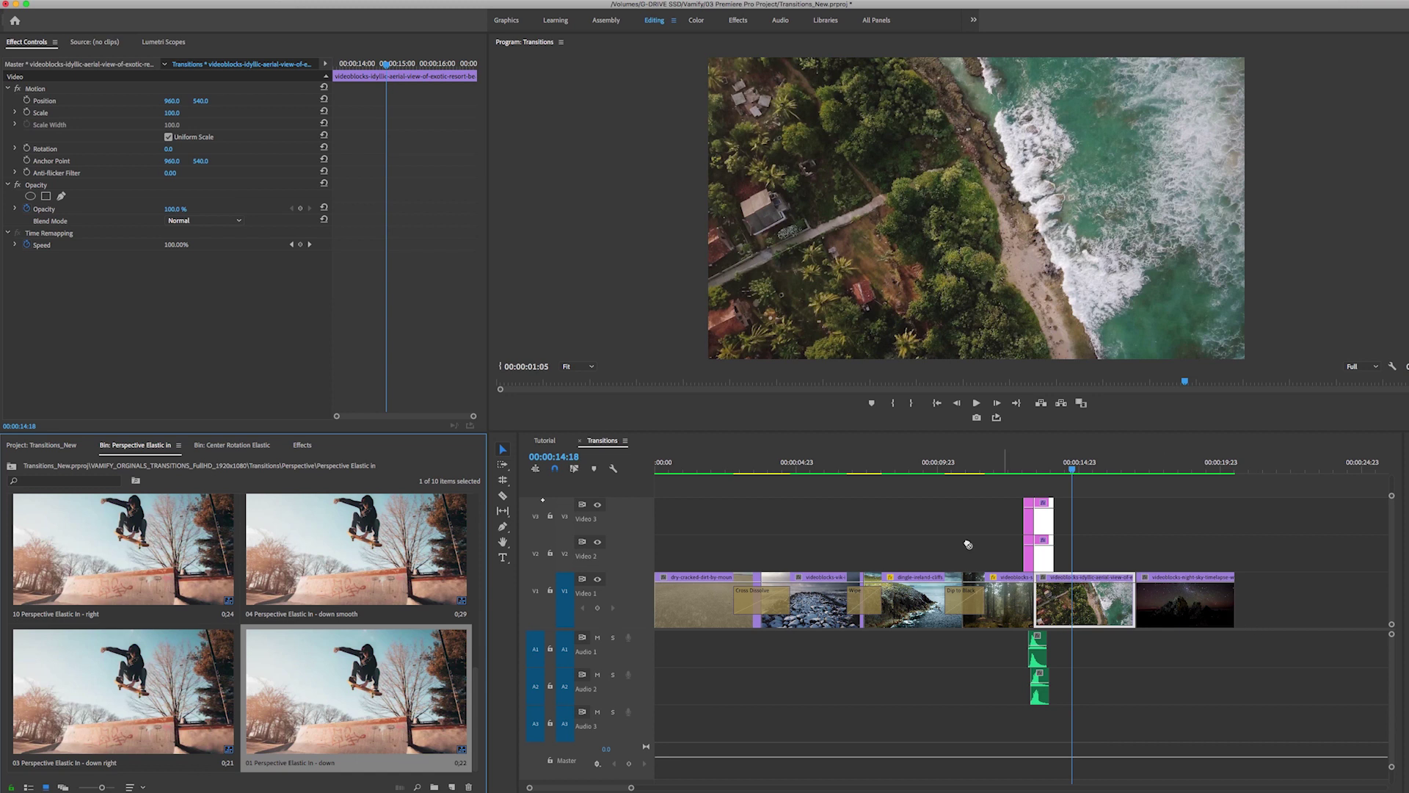
Target V2 and V3, place 01 Perspective Elastic In - down over the coast-to-night-sky cut, and play it.
left_click_drag(968, 544, 415, 733)
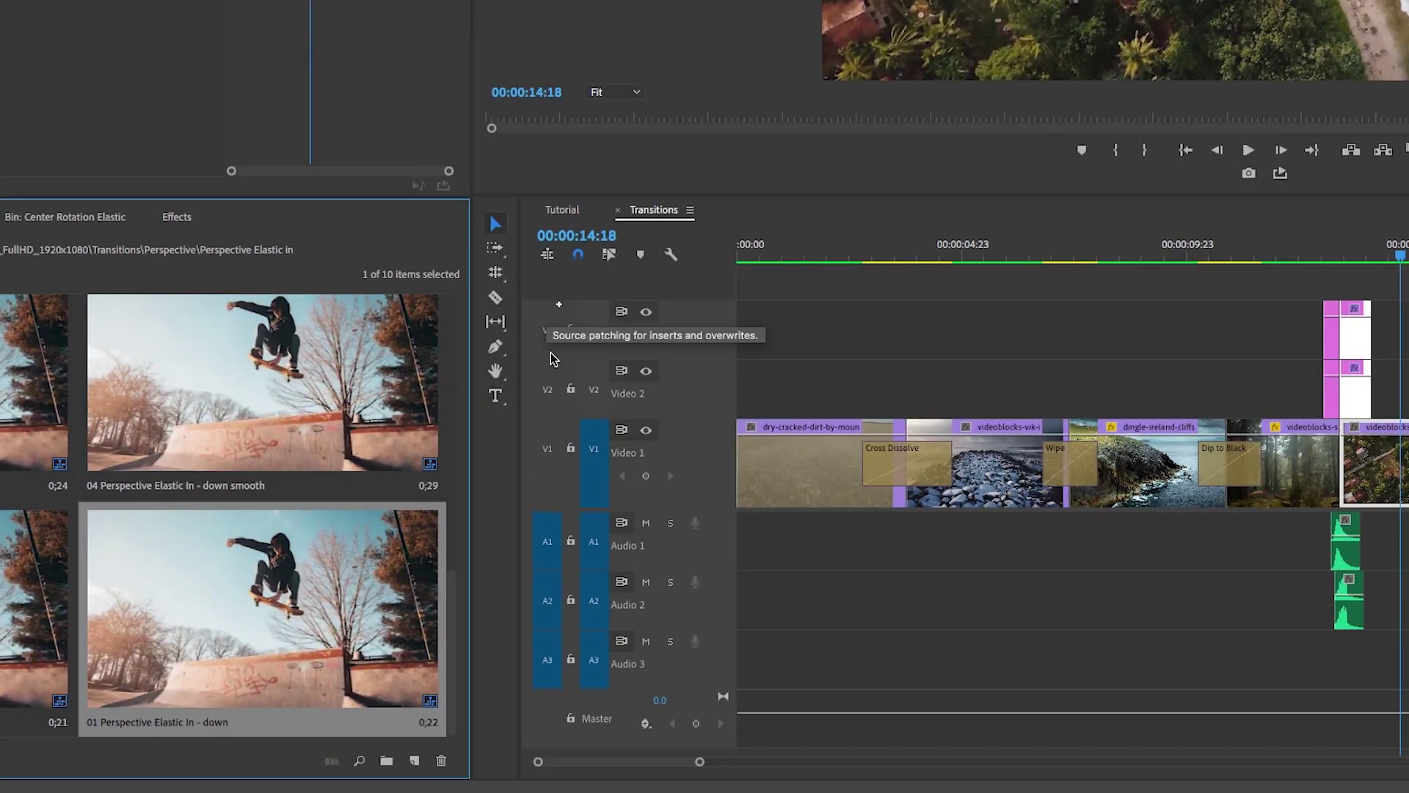
left_click(545, 392)
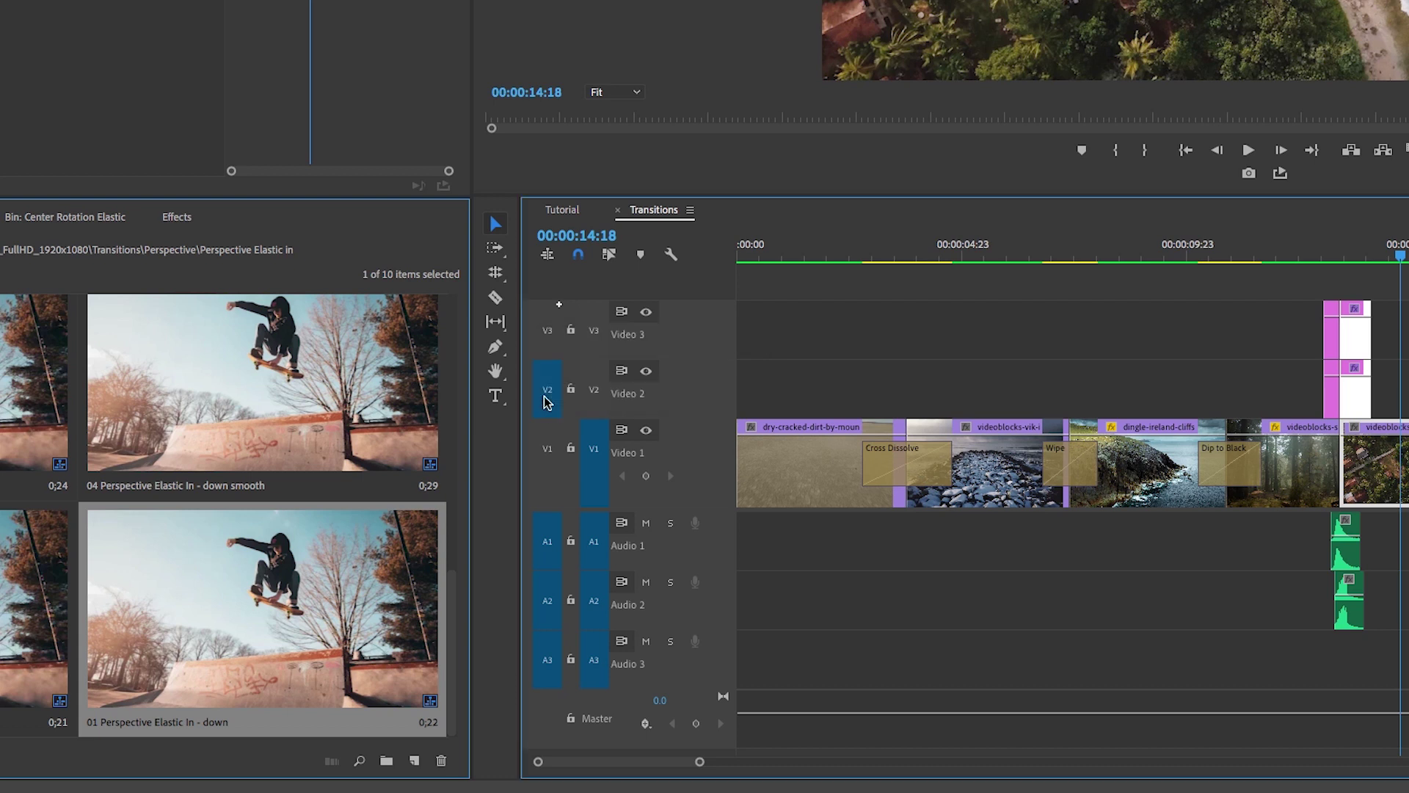
left_click(546, 338)
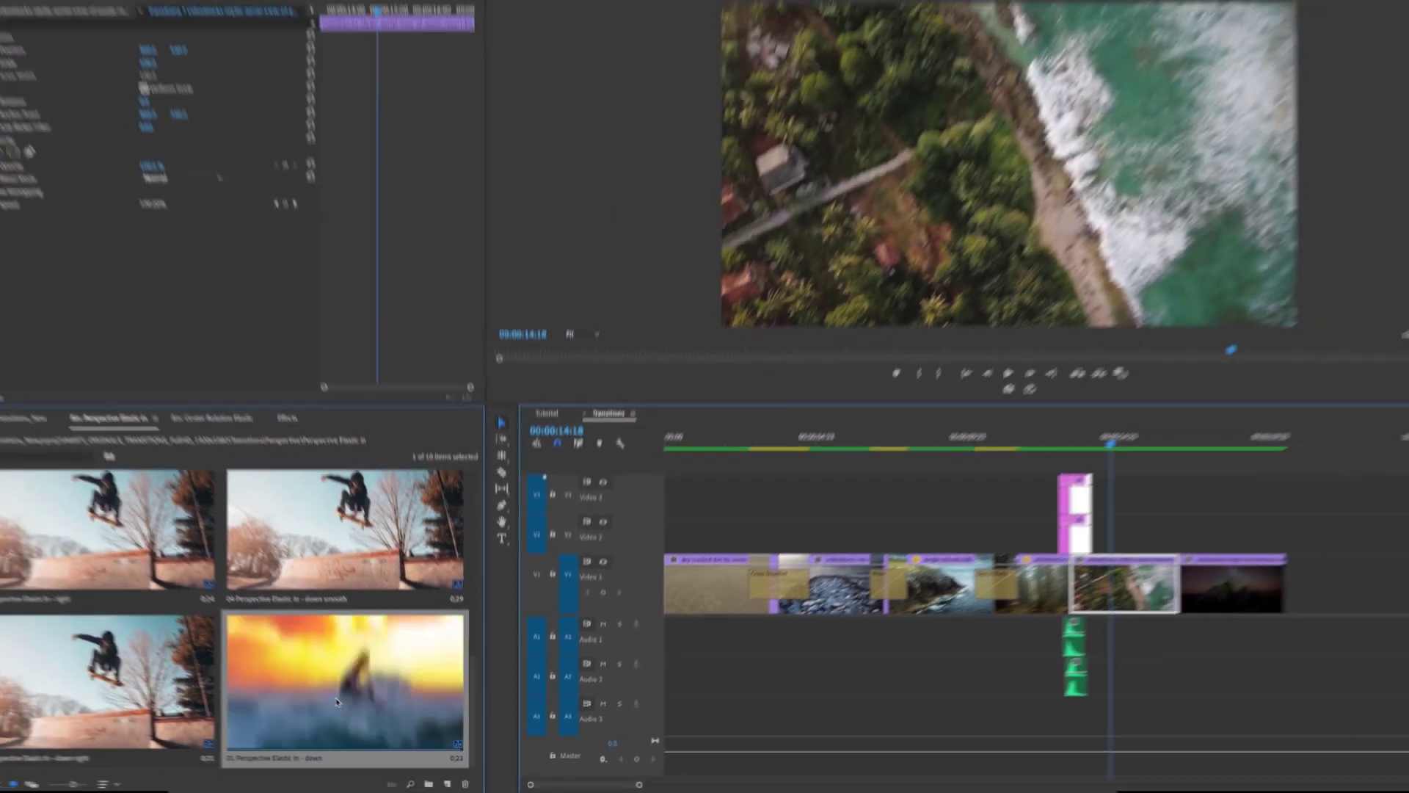
left_click_drag(247, 595, 1408, 431)
left_click_drag(1149, 576, 1139, 559)
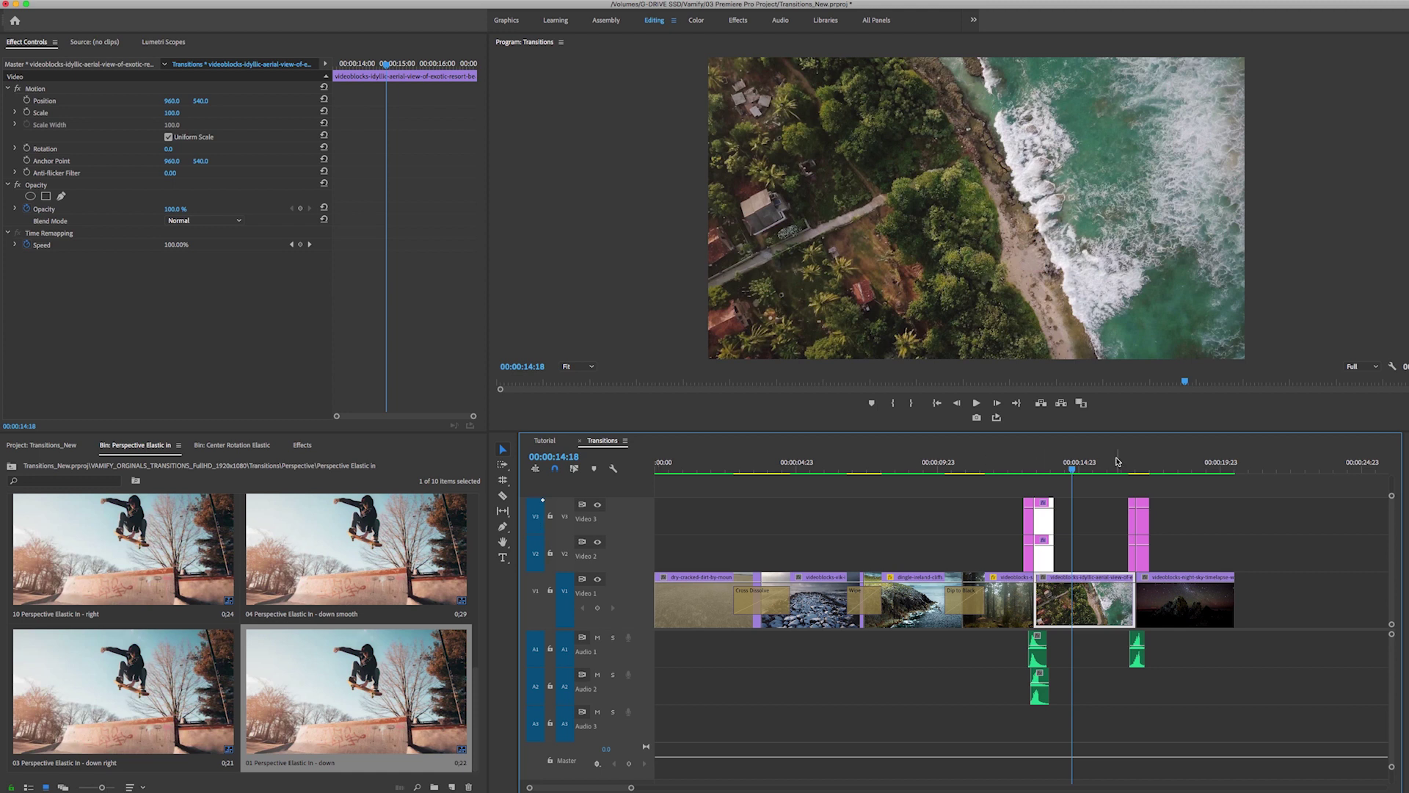
left_click(1118, 463)
key("space")
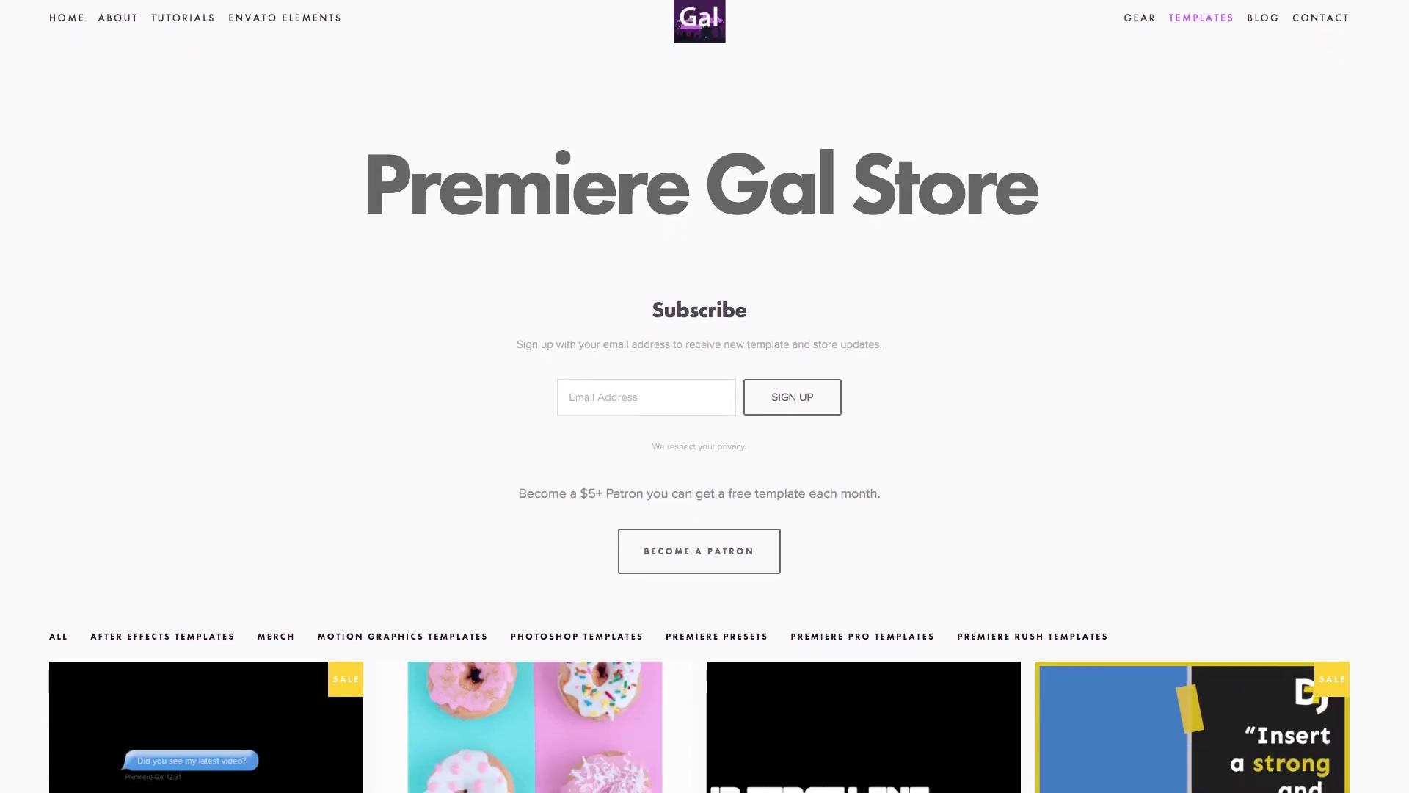
Scroll the Premiere Gal Store page down to Text Message Template Version 2 ($10.00).
scroll(705, 397, "down", 6)
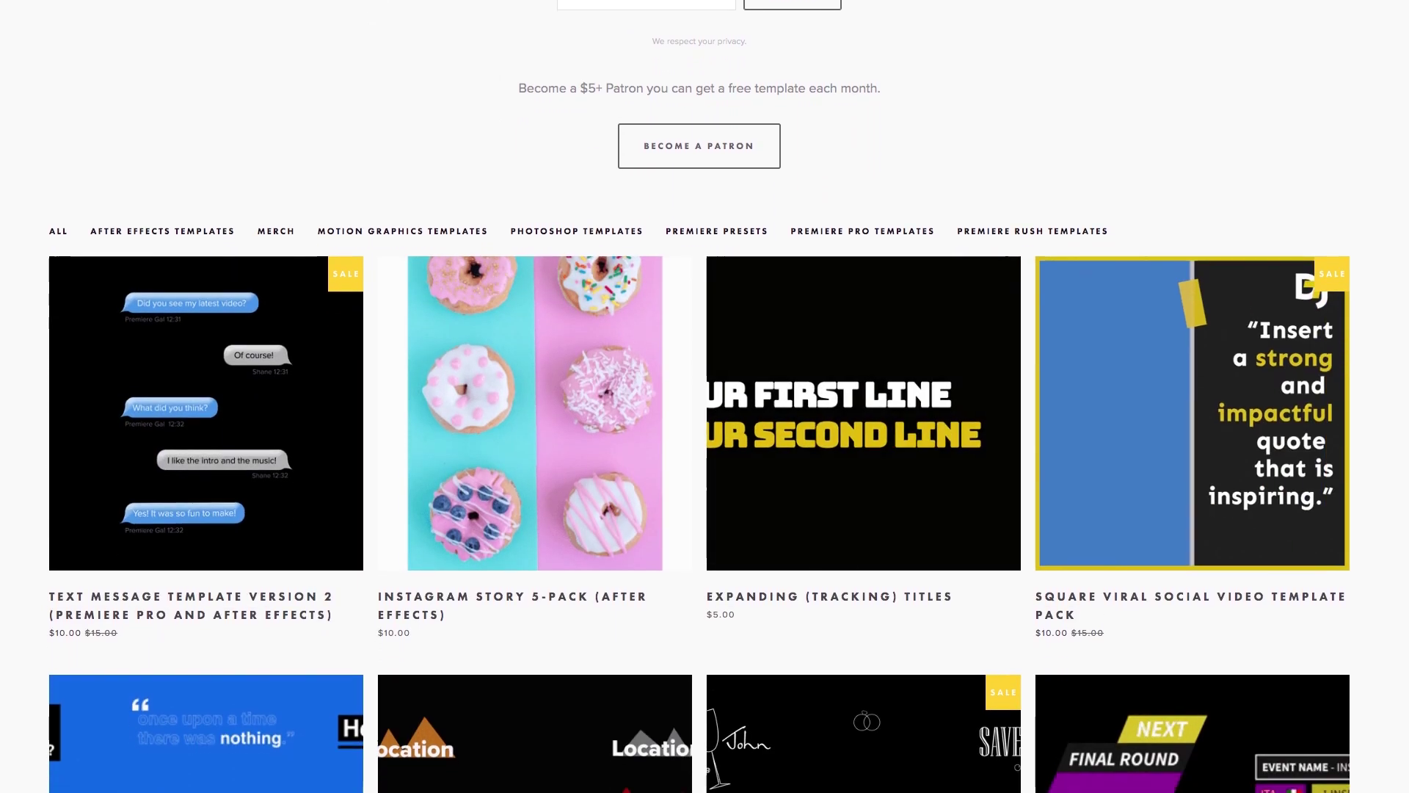
scroll(705, 396, "down", 3)
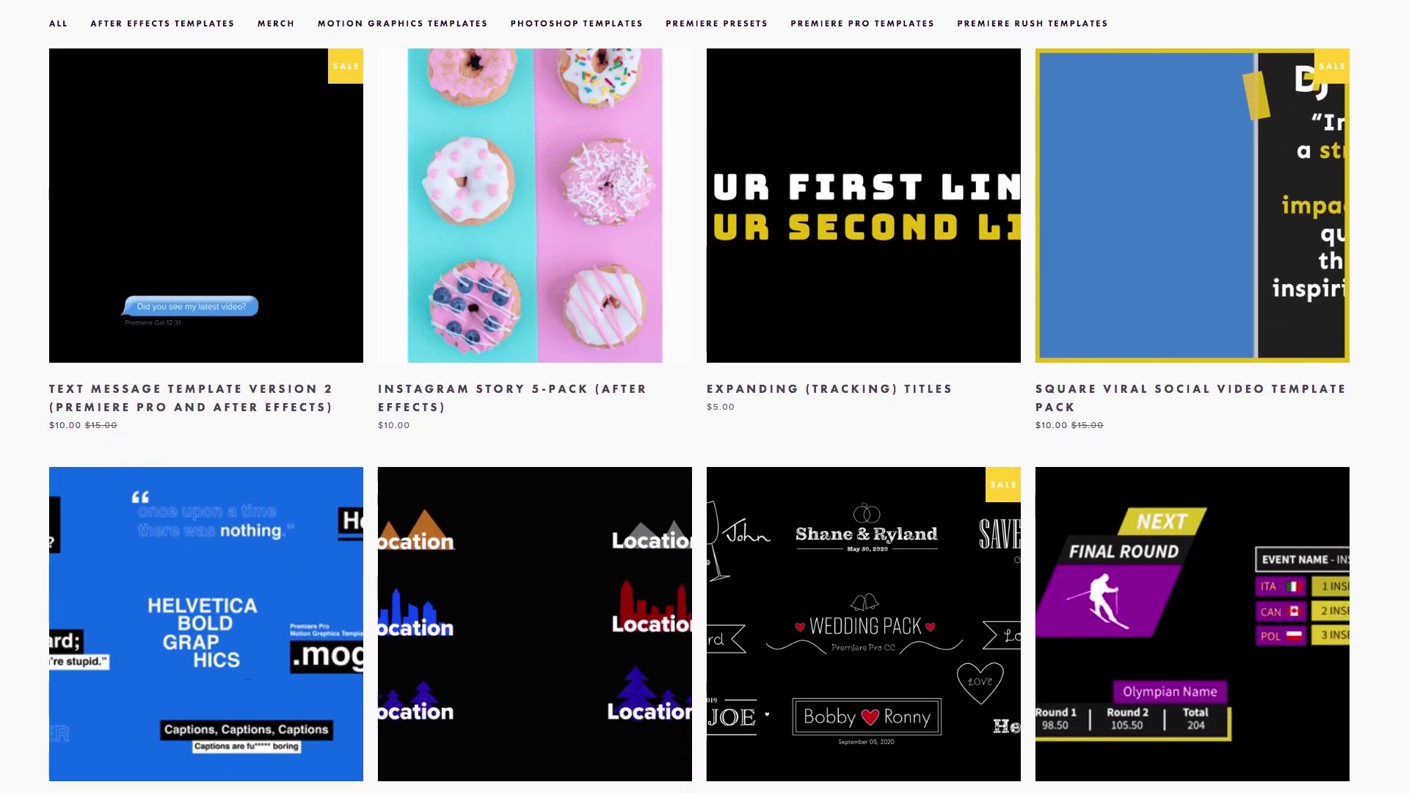